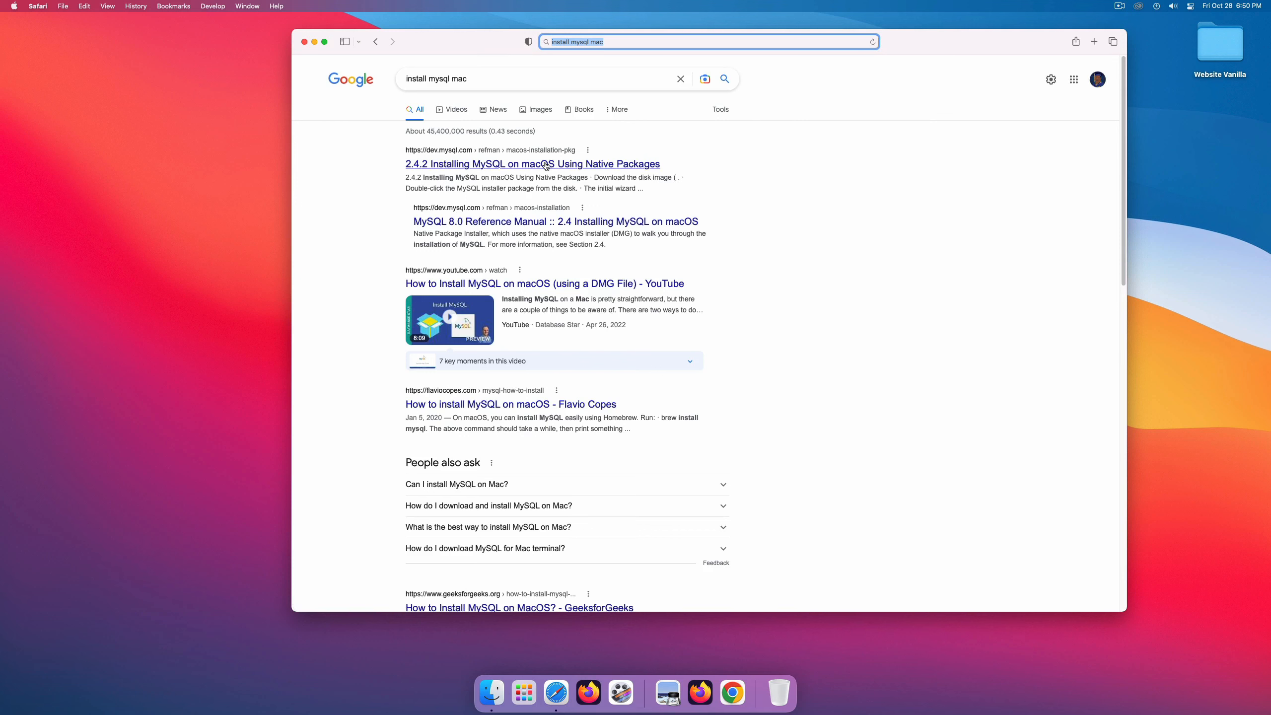
Open the "Installing MySQL on macOS Using Native Packages" search result and go from the MySQL developer site to its Downloads page.
click(482, 164)
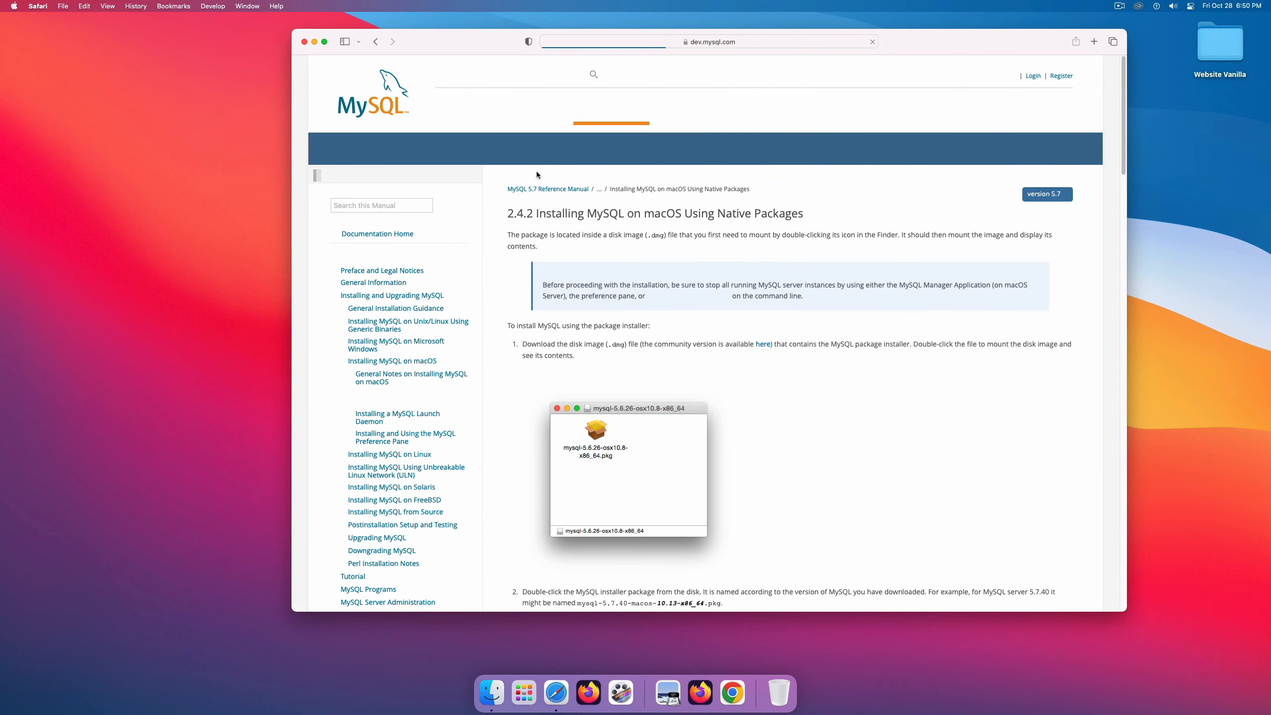
click(392, 105)
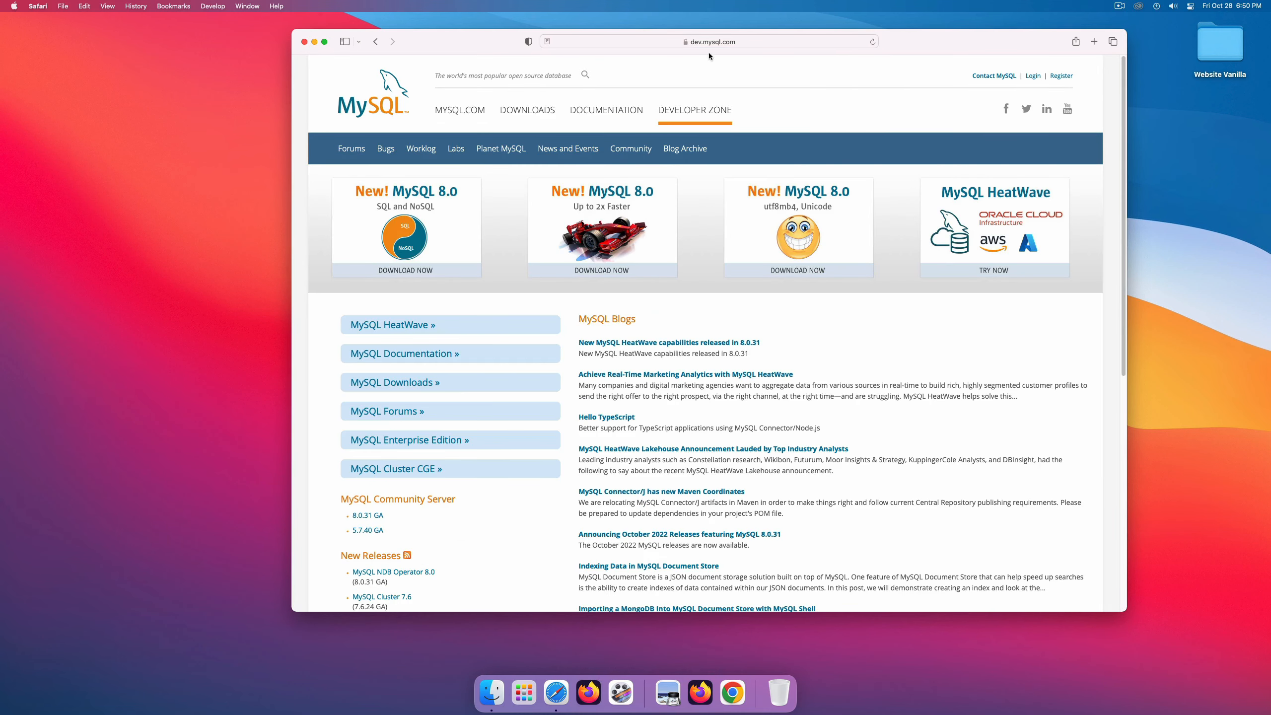
click(733, 42)
click(630, 45)
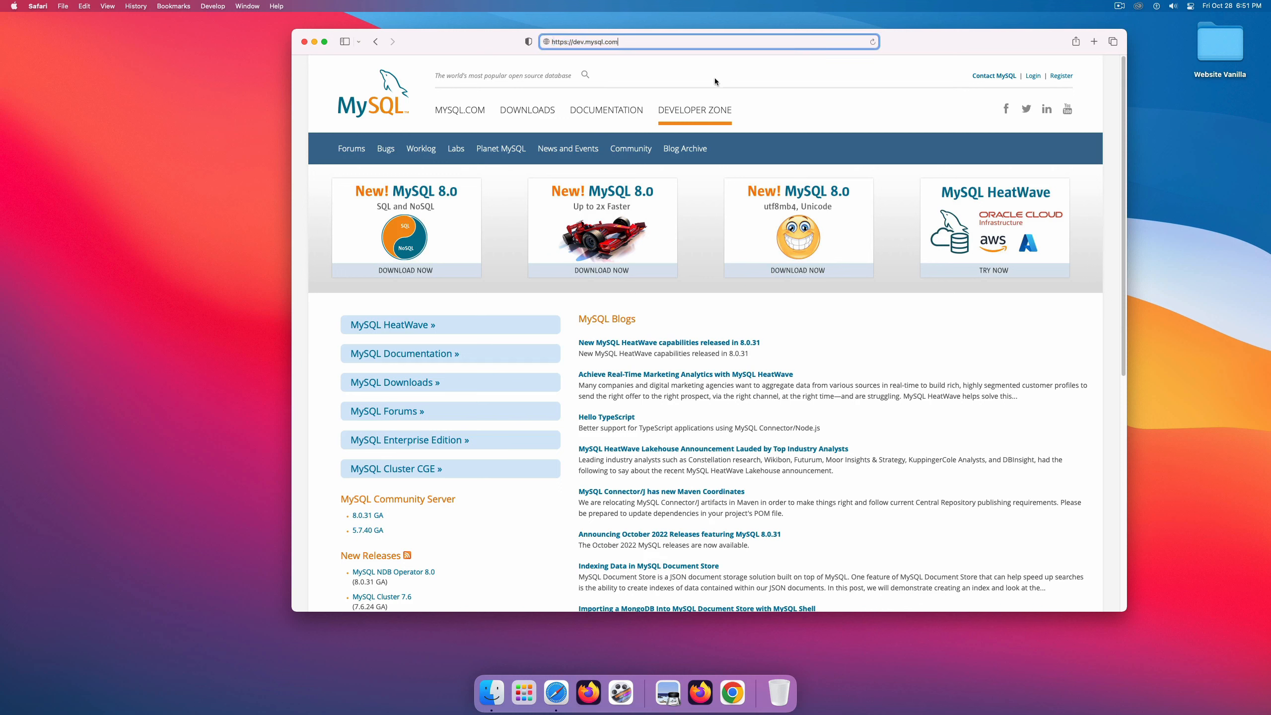
click(820, 102)
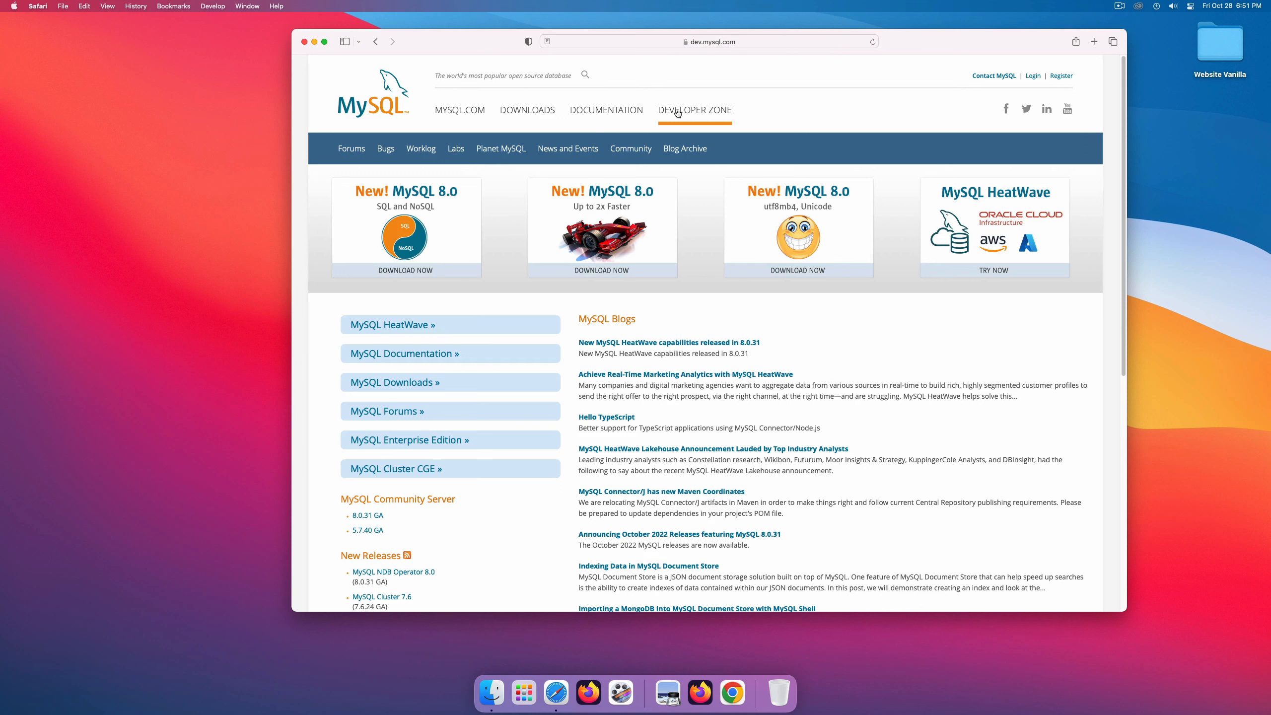
click(528, 116)
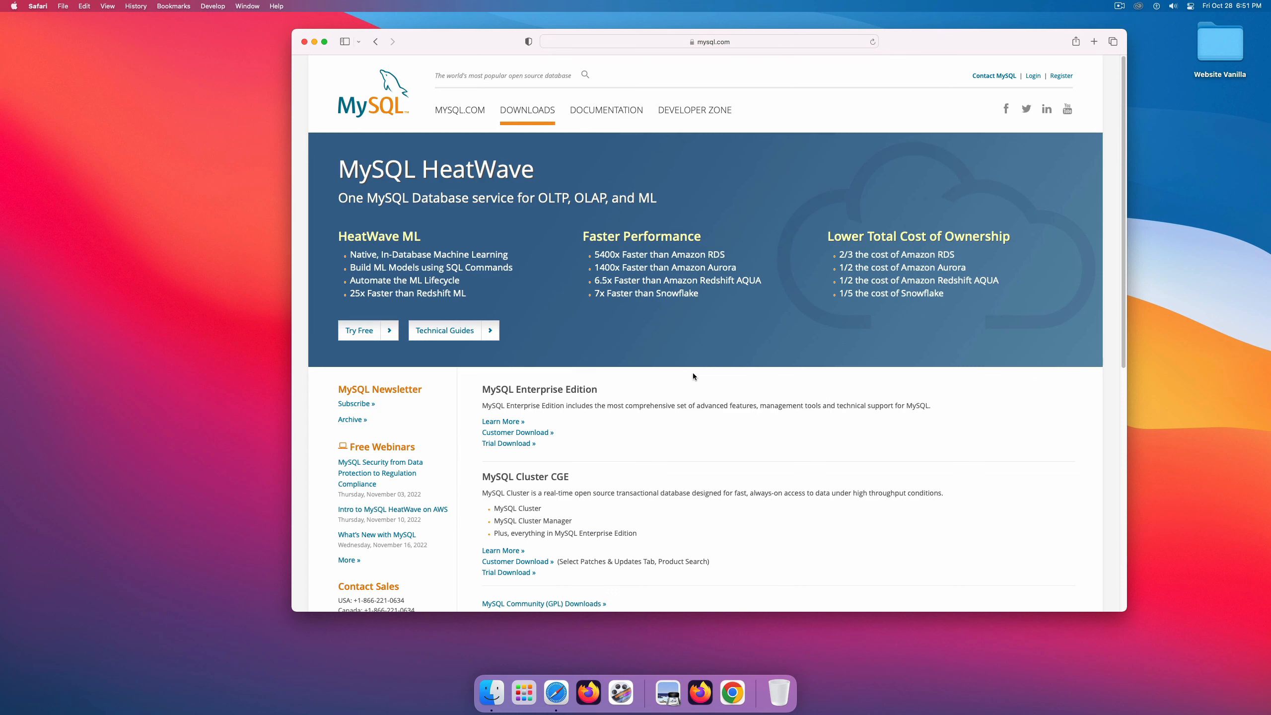
Find the MySQL Community Server link among the download links in the page footer and open it.
scroll(673, 406, down, 1)
scroll(675, 406, down, 3)
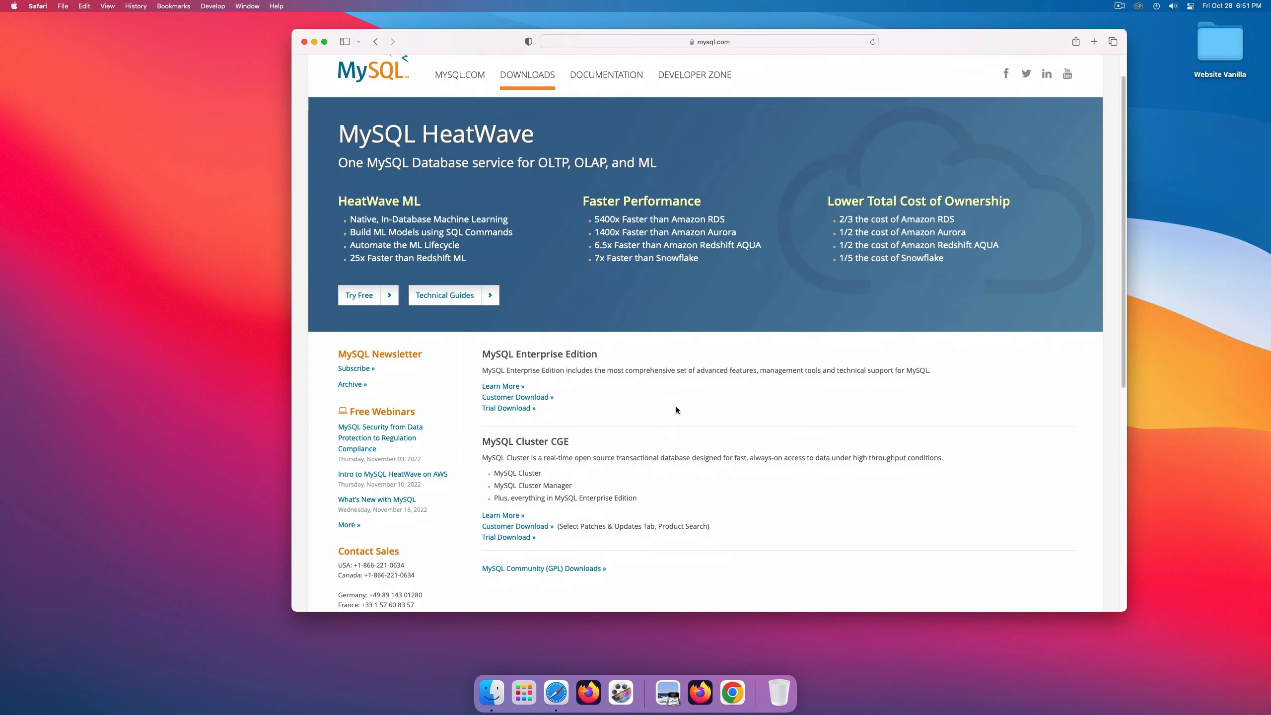
scroll(689, 404, down, 5)
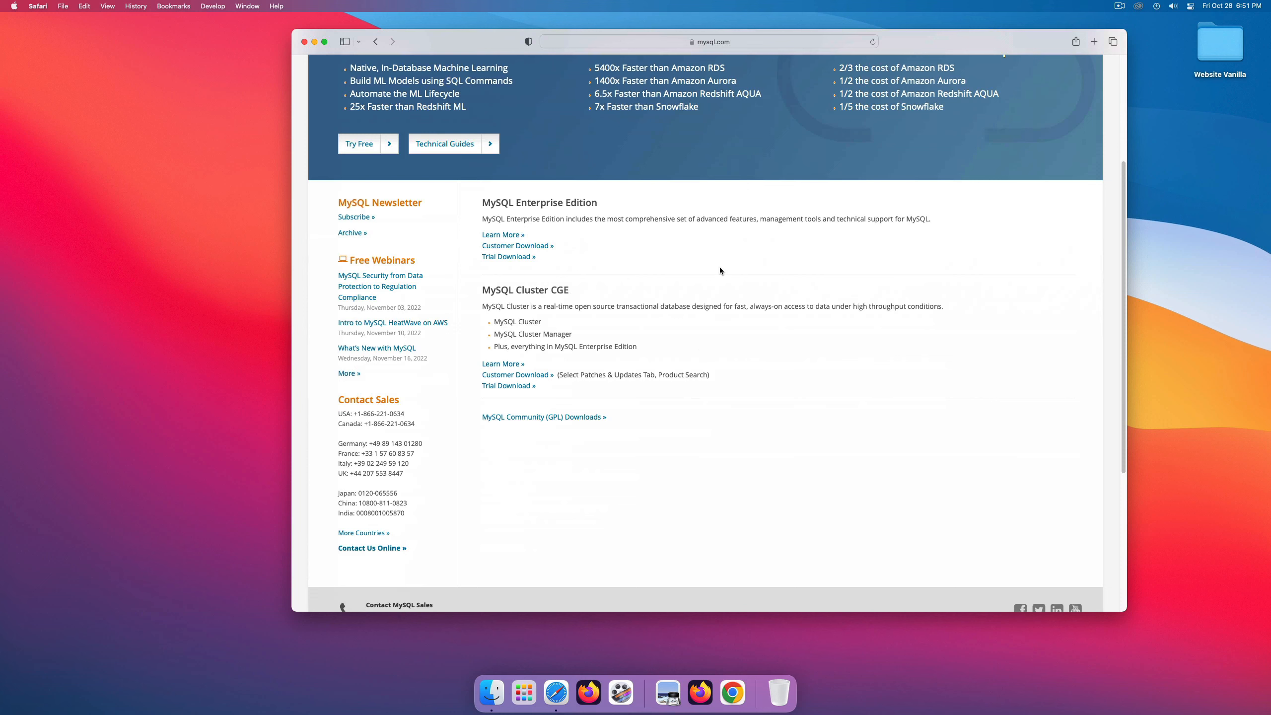
scroll(762, 281, up, 8)
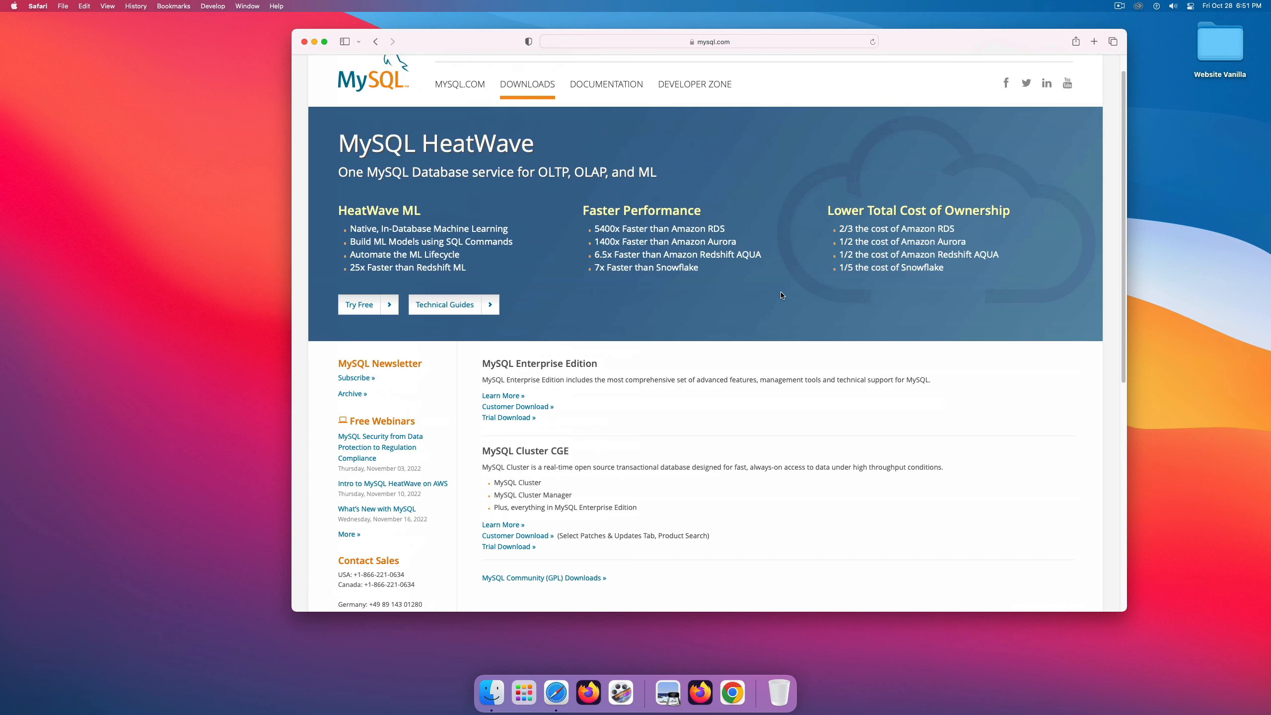
scroll(705, 348, down, 10)
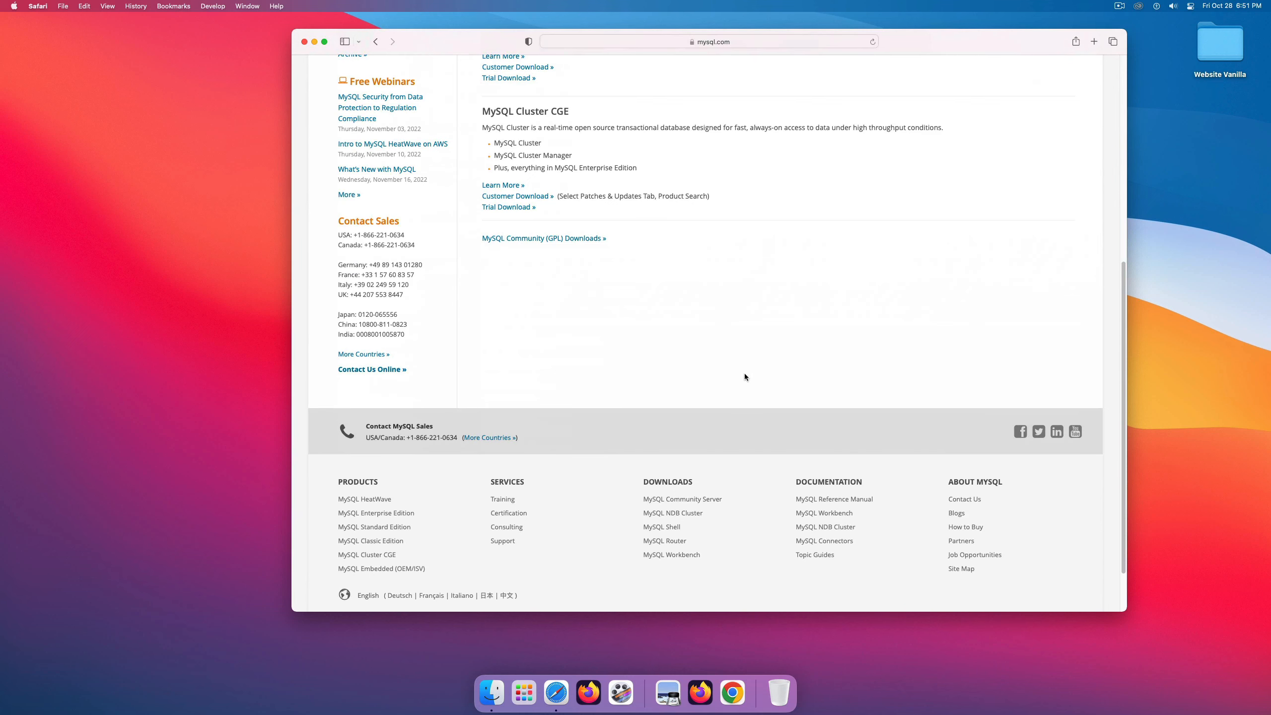
scroll(736, 367, down, 1)
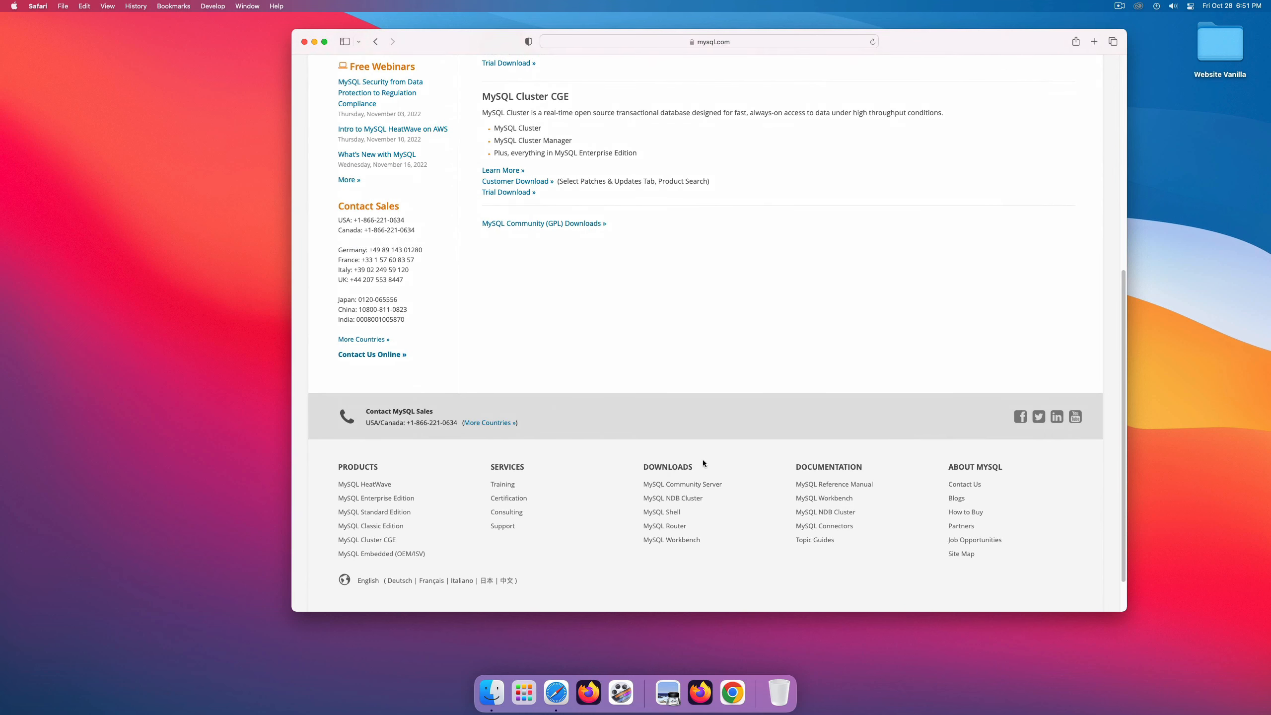
scroll(695, 451, down, 2)
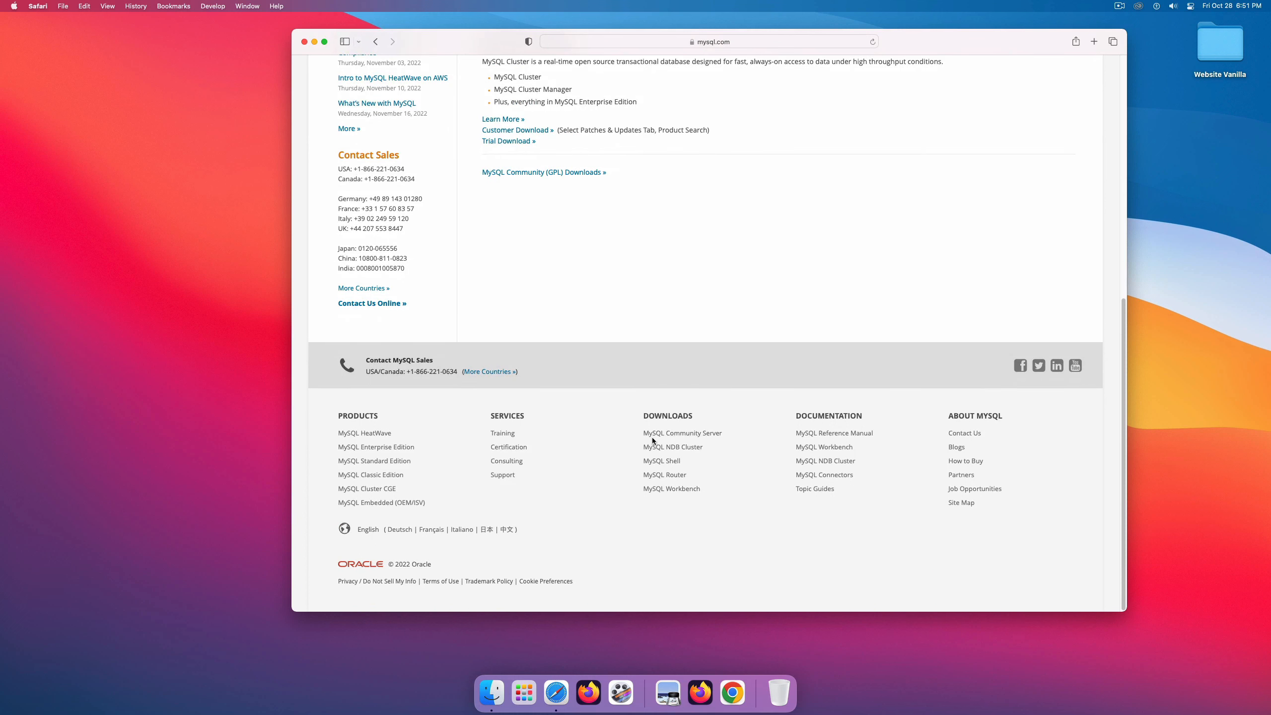
click(695, 434)
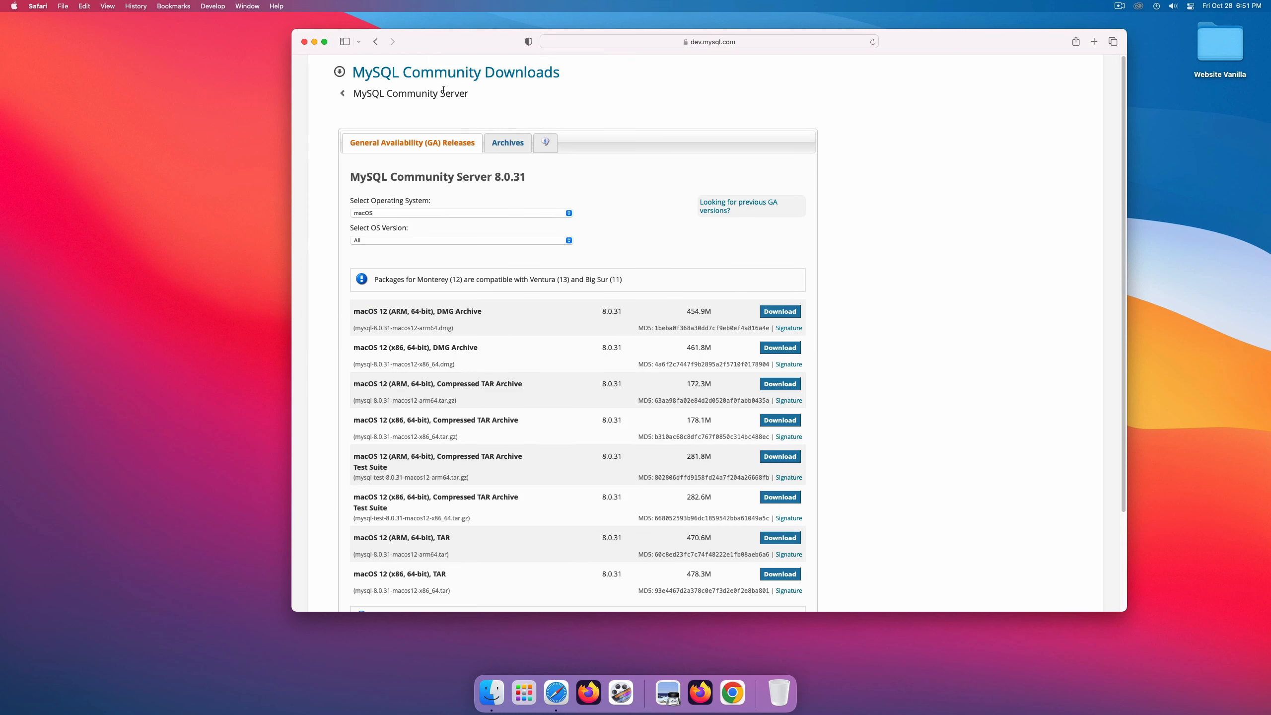
Open the MySQL Community Downloads overview in a new tab and go to MySQL Community Server from there.
right_click(437, 72)
click(481, 78)
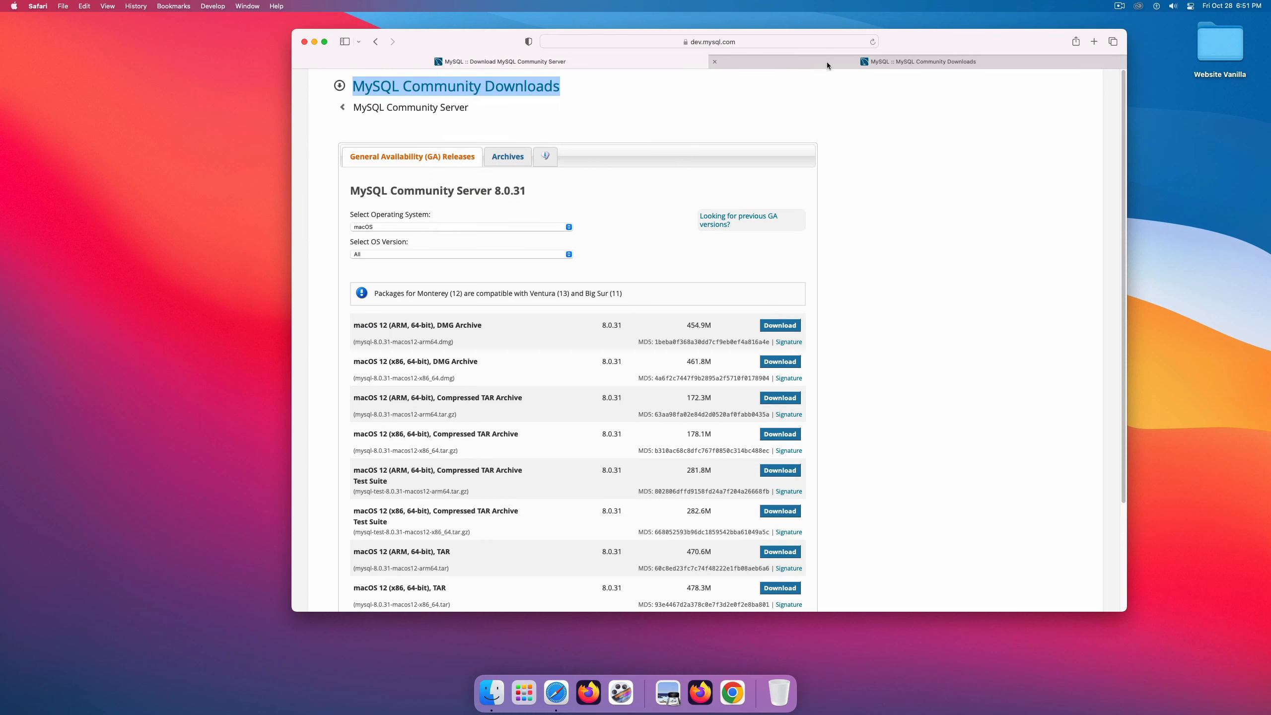
click(826, 61)
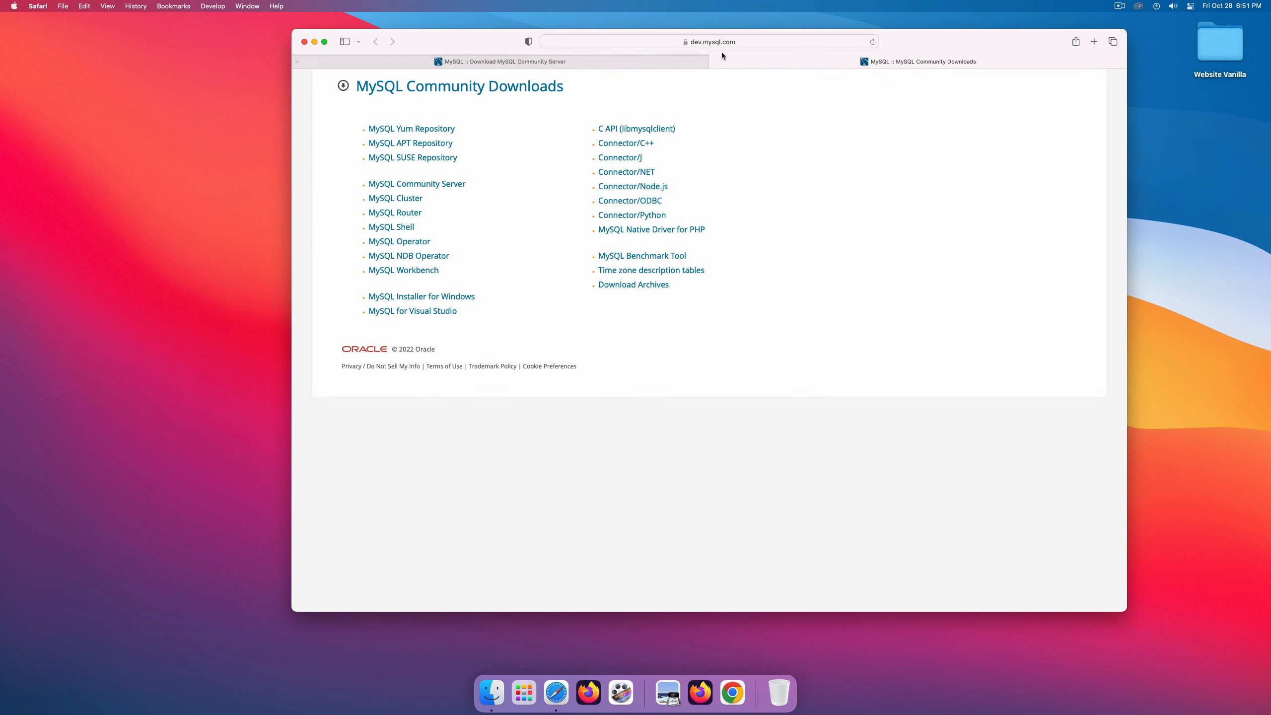
click(734, 41)
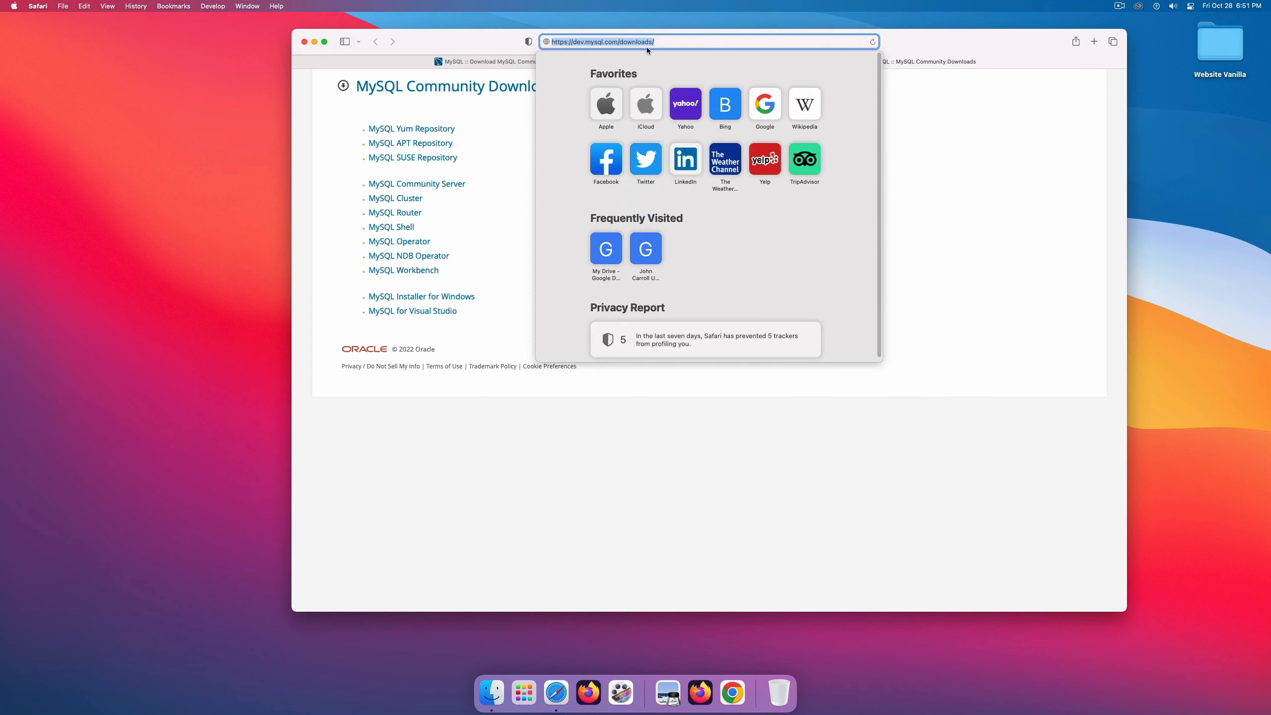
click(938, 78)
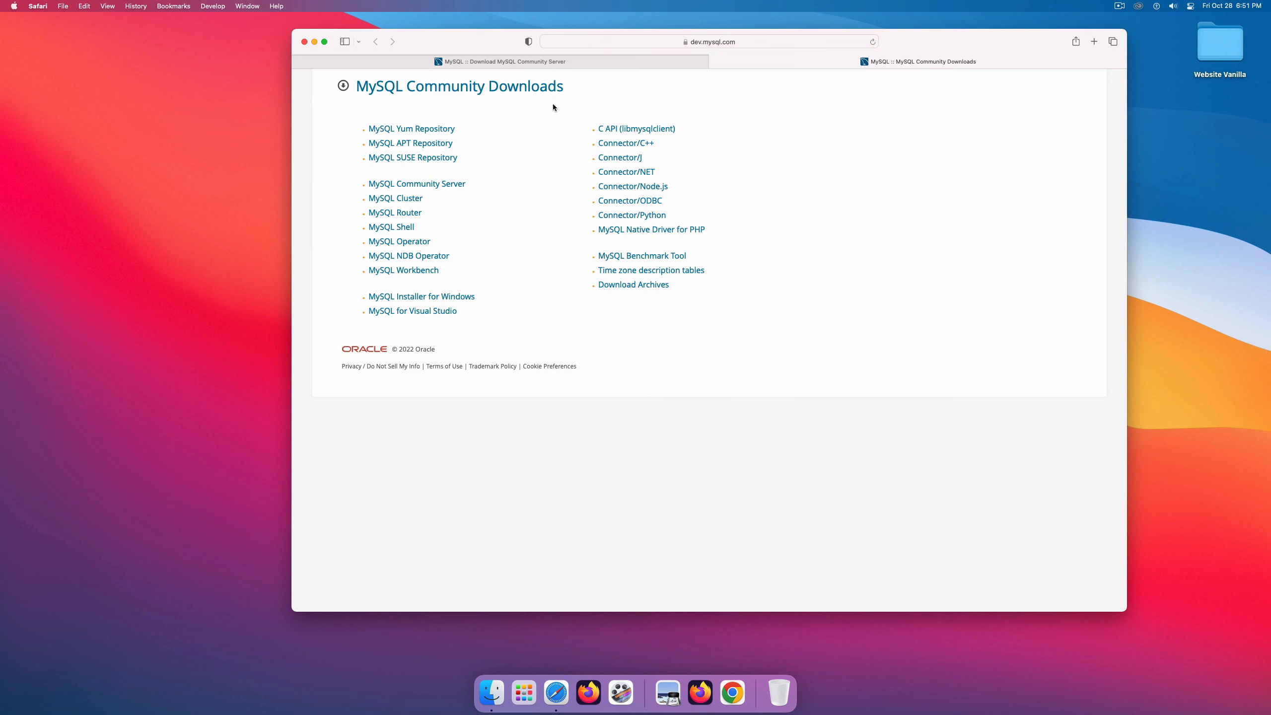
click(431, 185)
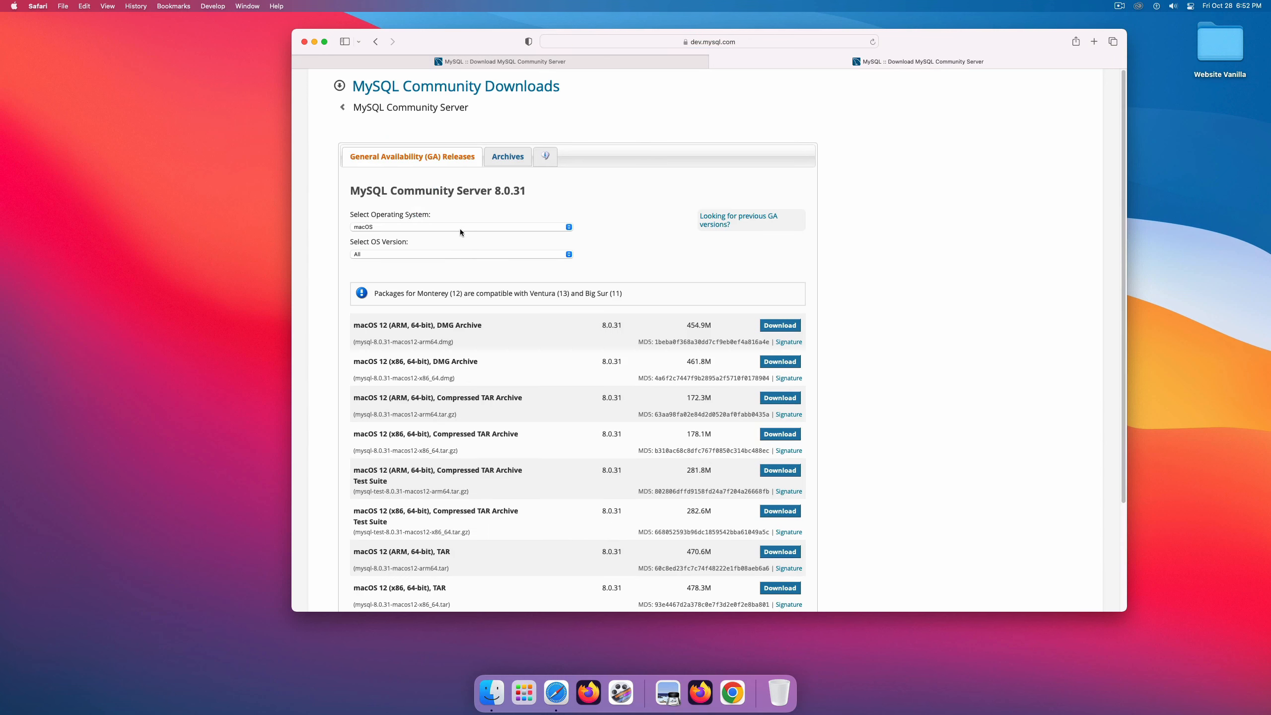
Review the available operating system choices and close the original, duplicate Community Server tab.
click(467, 227)
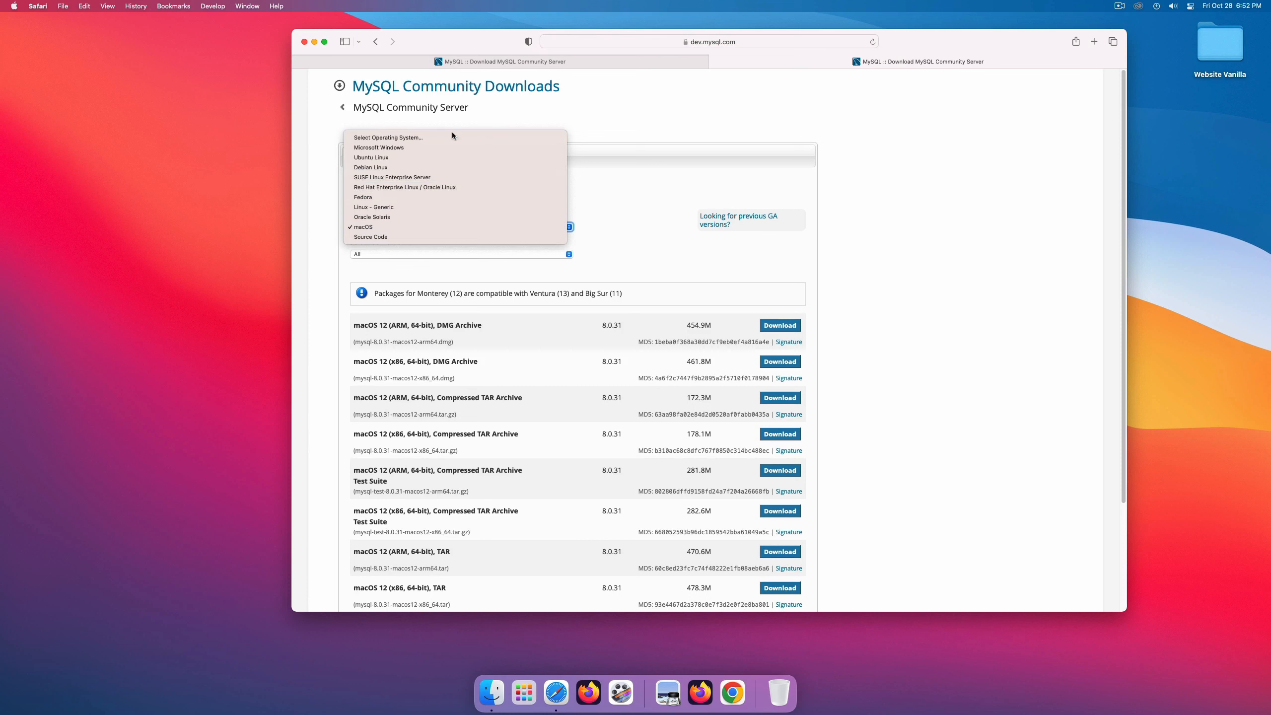
click(902, 258)
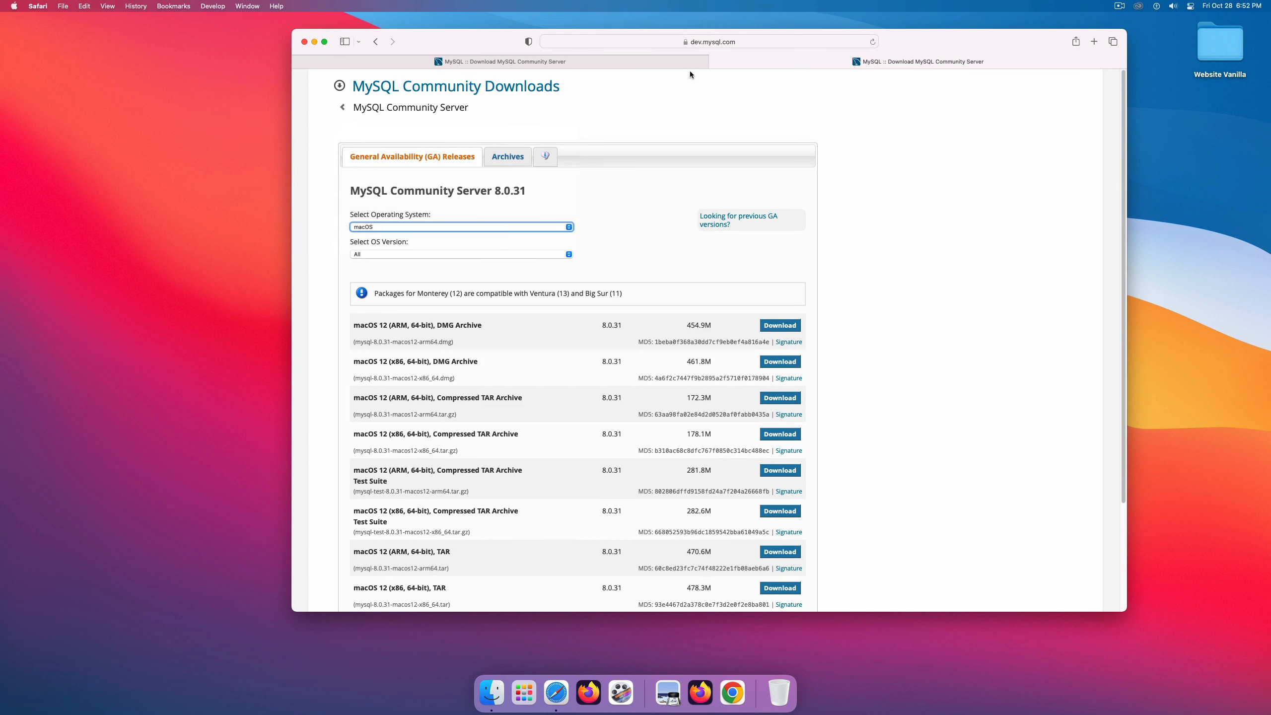
click(620, 63)
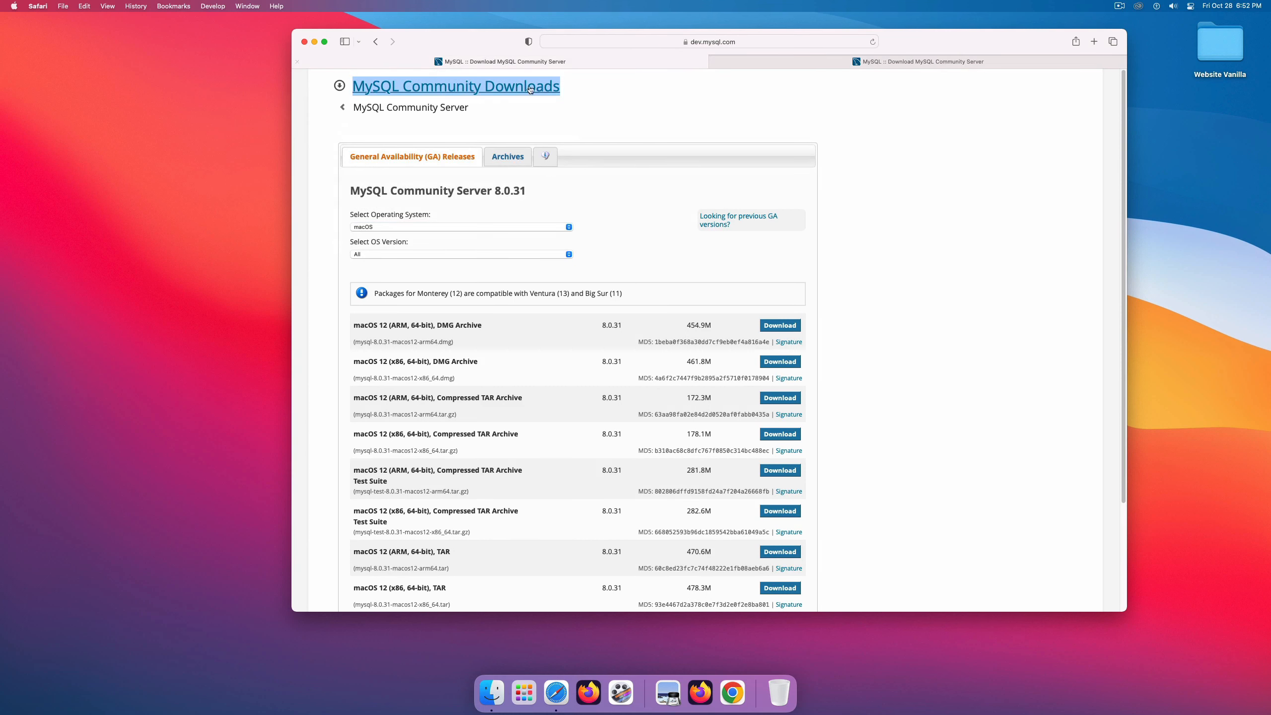
click(298, 63)
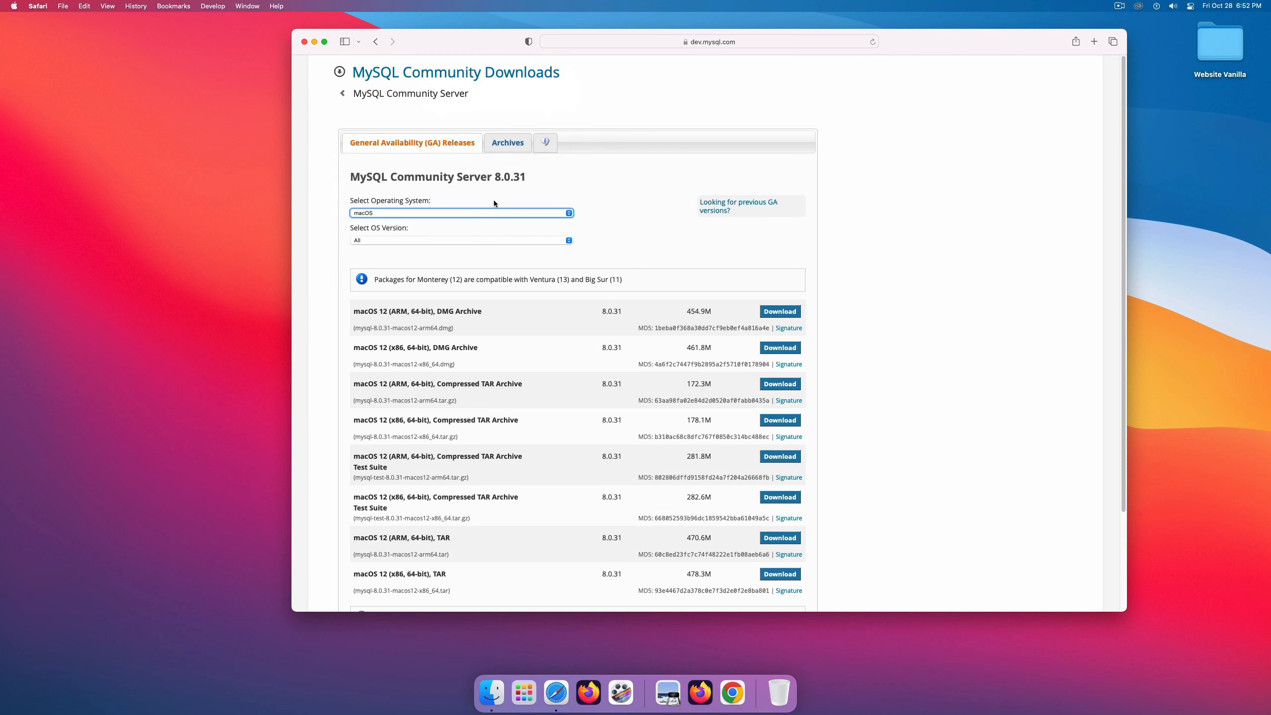
Keep macOS as the operating system and set the OS version to macOS 12 (x86, 64-bit).
click(492, 214)
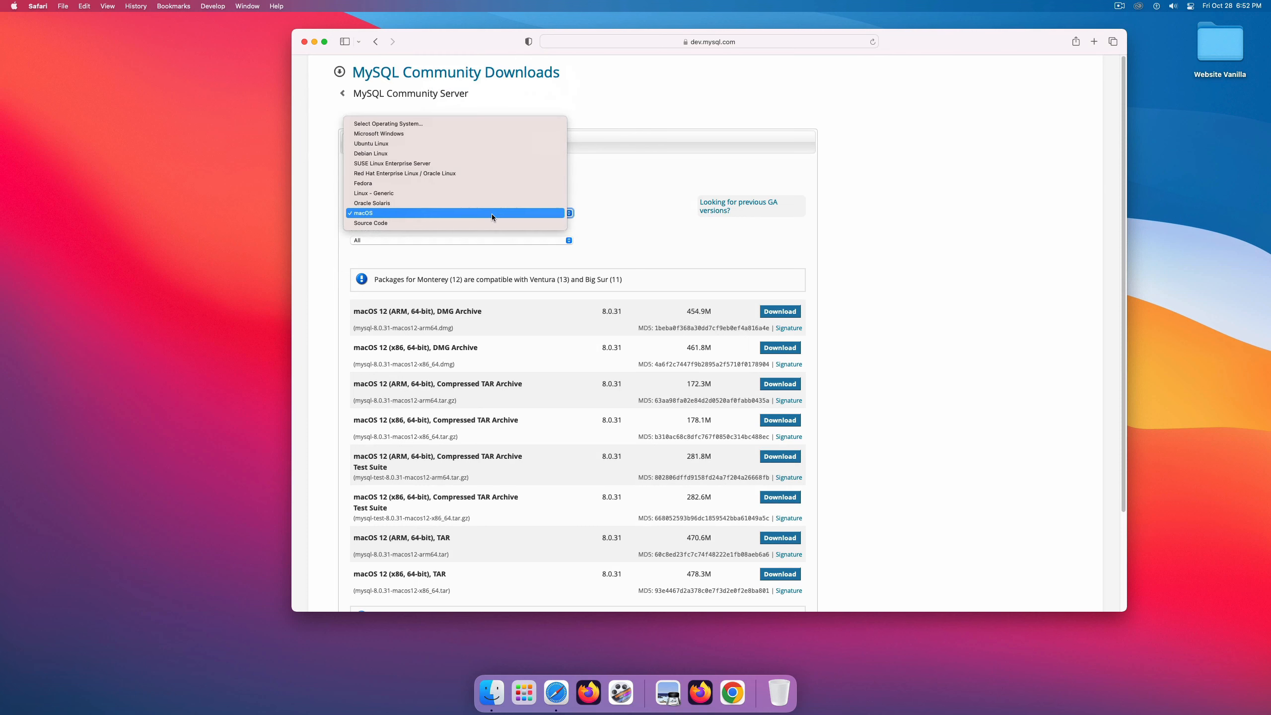
click(627, 196)
click(528, 243)
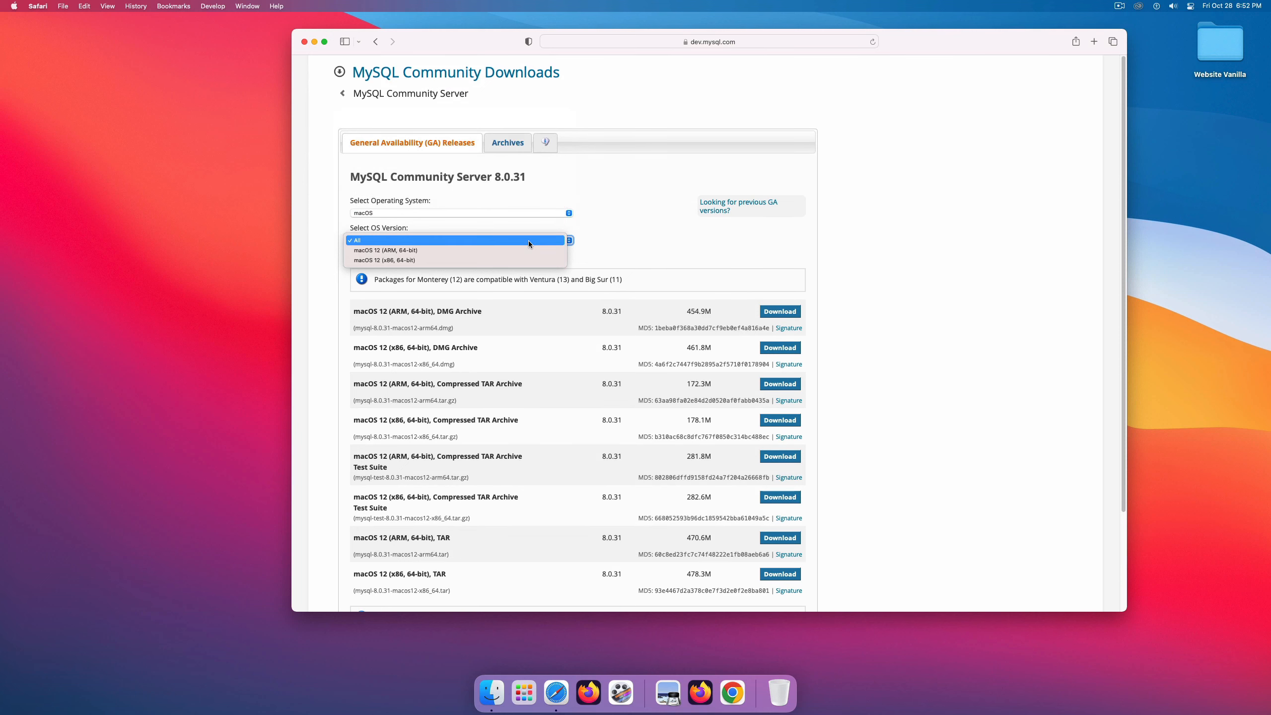
click(510, 261)
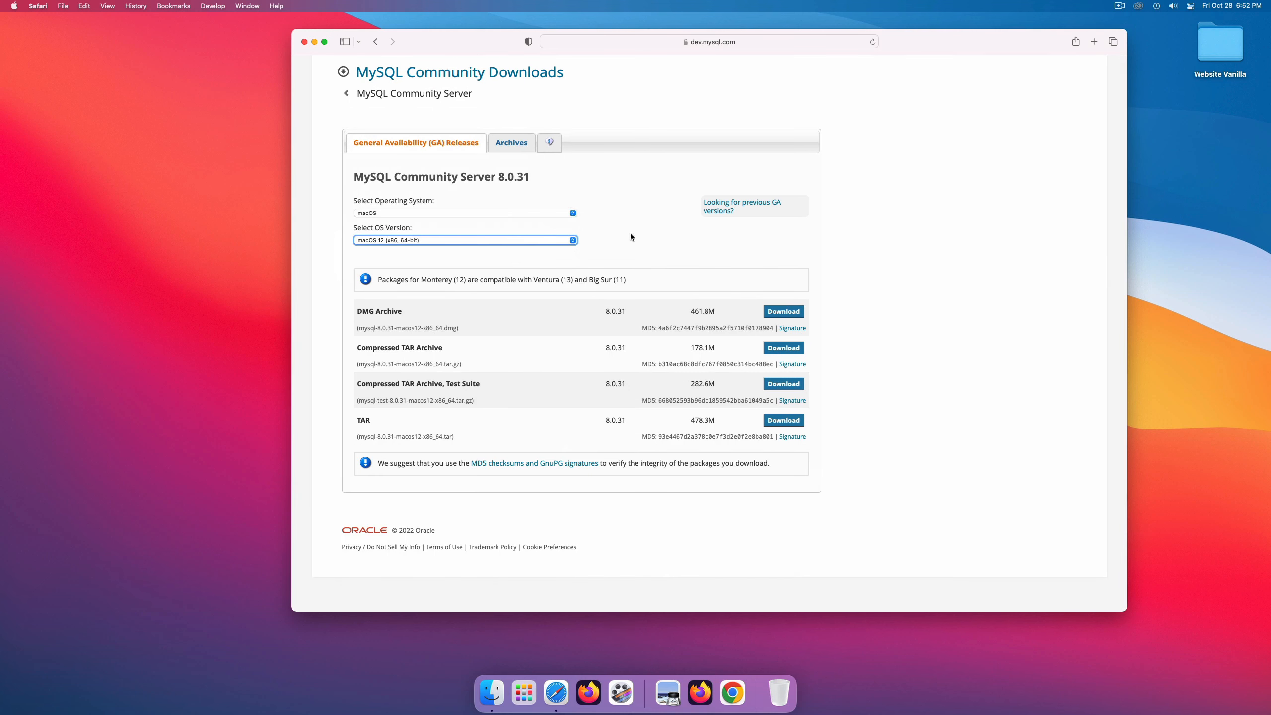
Download the 8.0.31 DMG Archive without logging in or signing up, and allow downloads from dev.mysql.com.
click(656, 244)
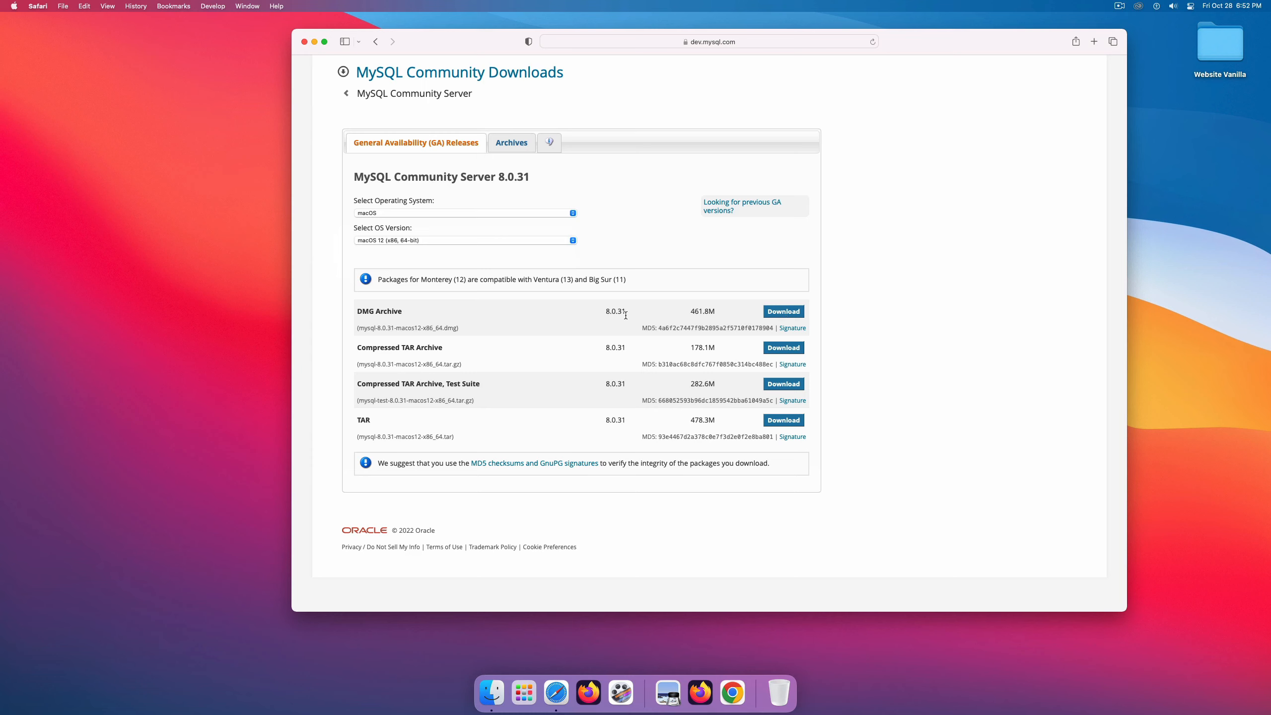
drag(626, 315, 607, 317)
click(664, 299)
click(784, 311)
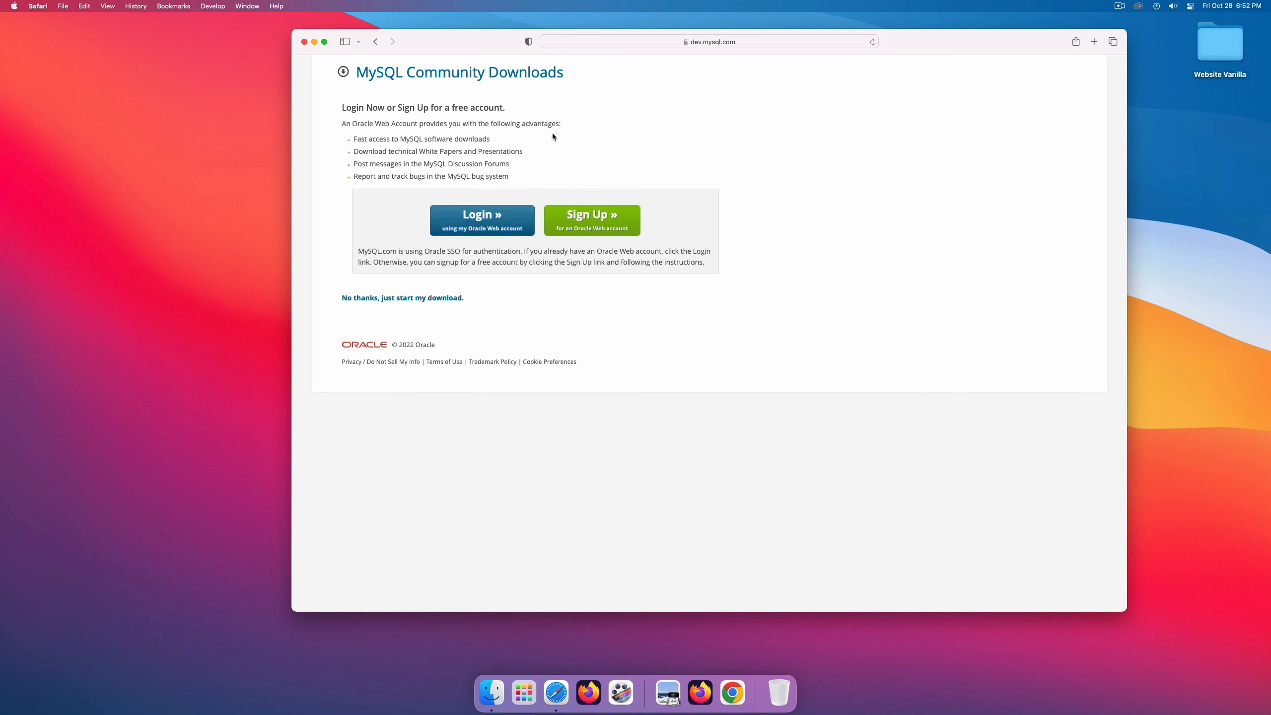
click(391, 301)
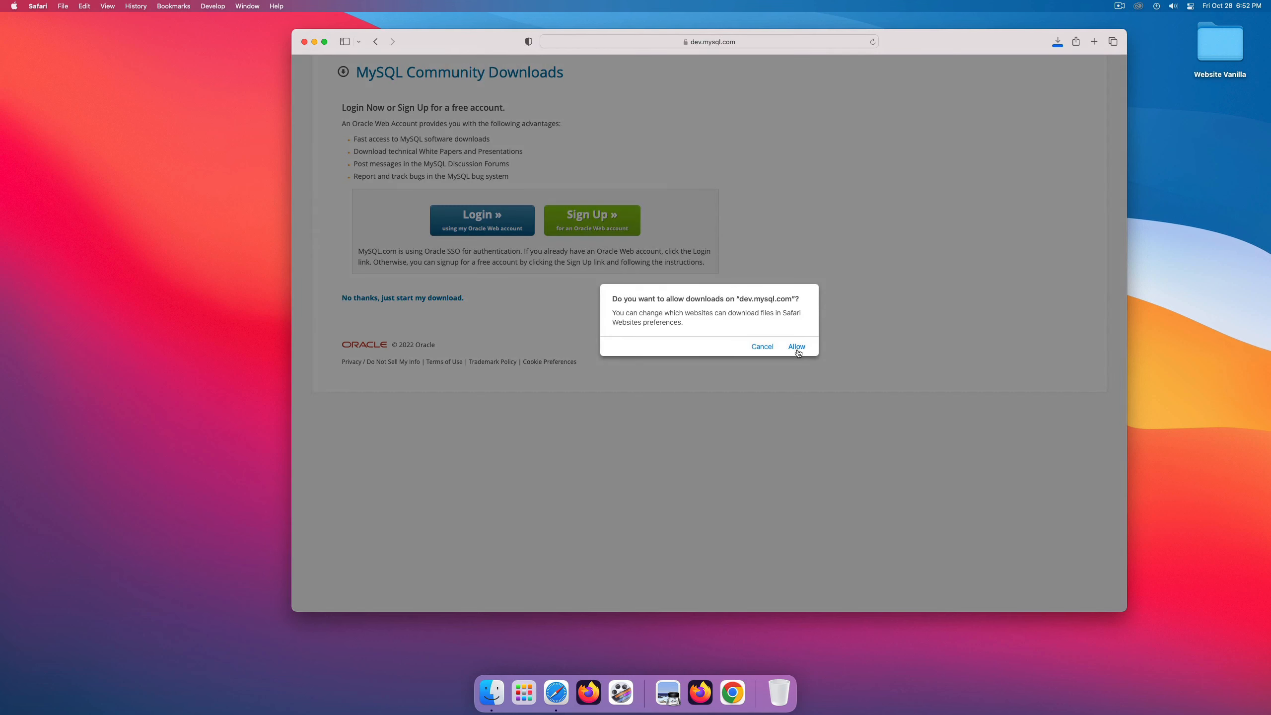
click(797, 346)
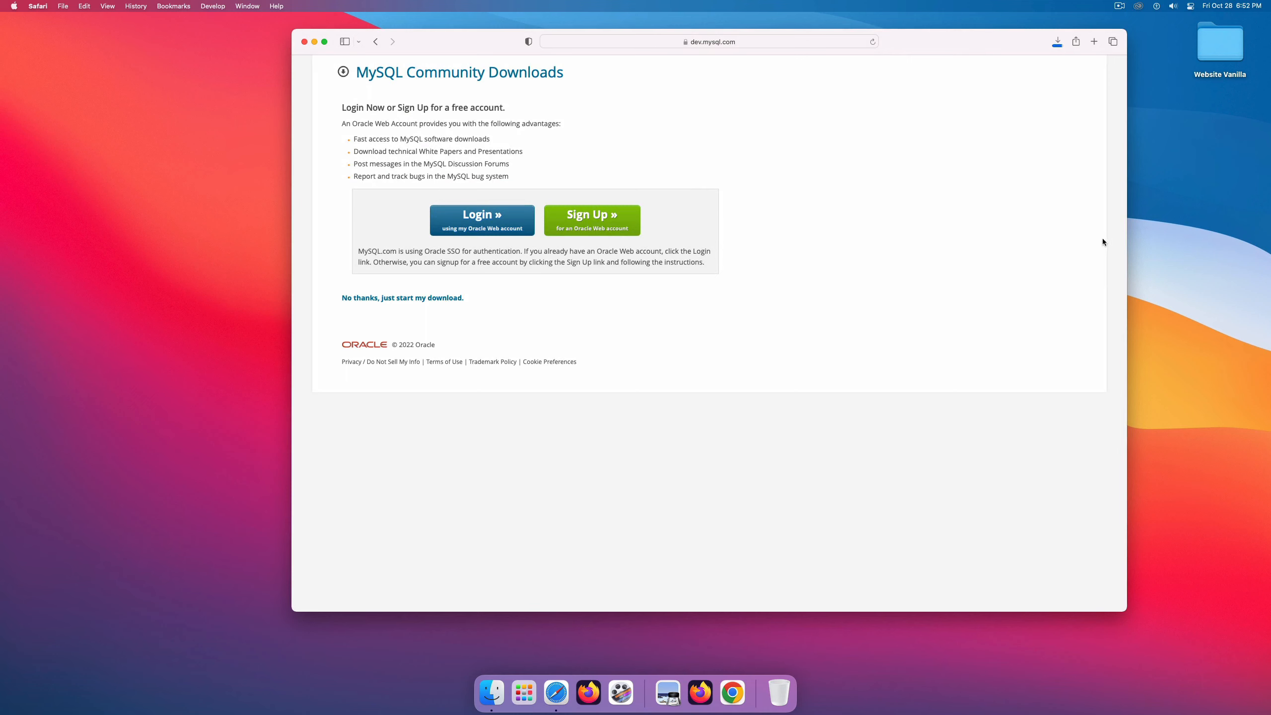
Reveal the downloaded mysql-8.0.31-macos12-x86_64.dmg in Finder, mount it and try to open the installer package inside.
click(1057, 42)
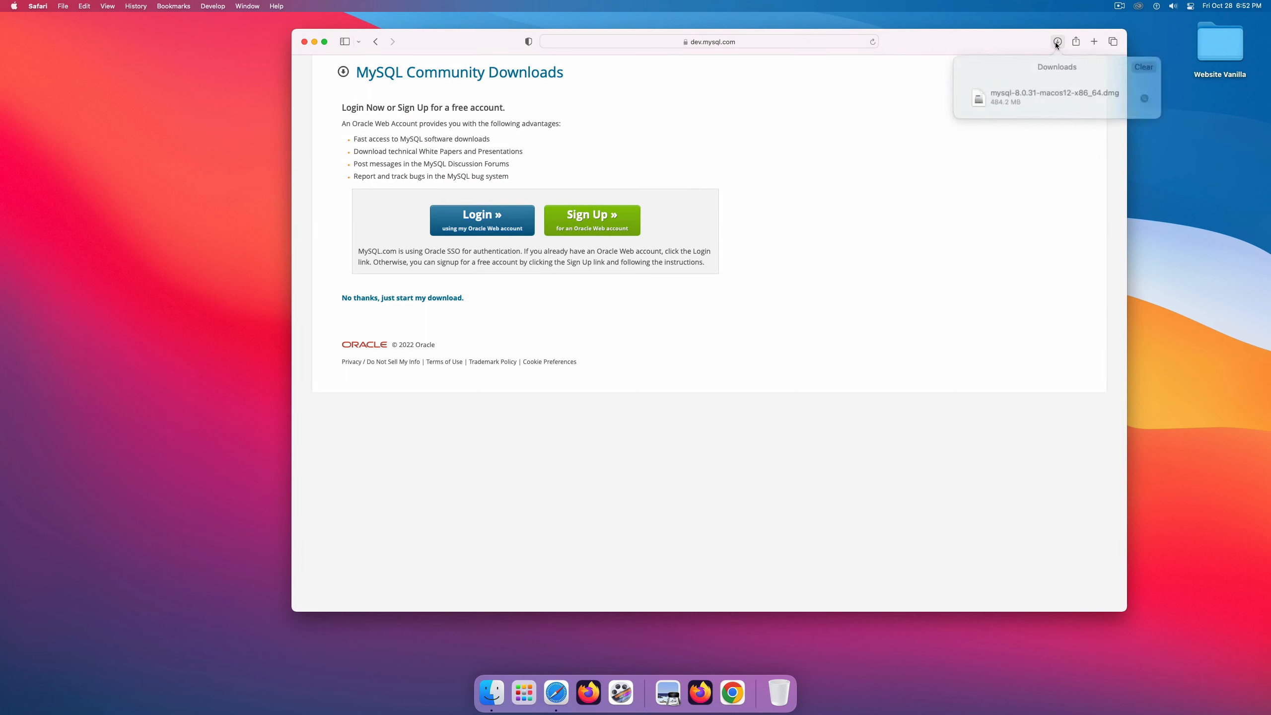
right_click(1081, 92)
click(1104, 105)
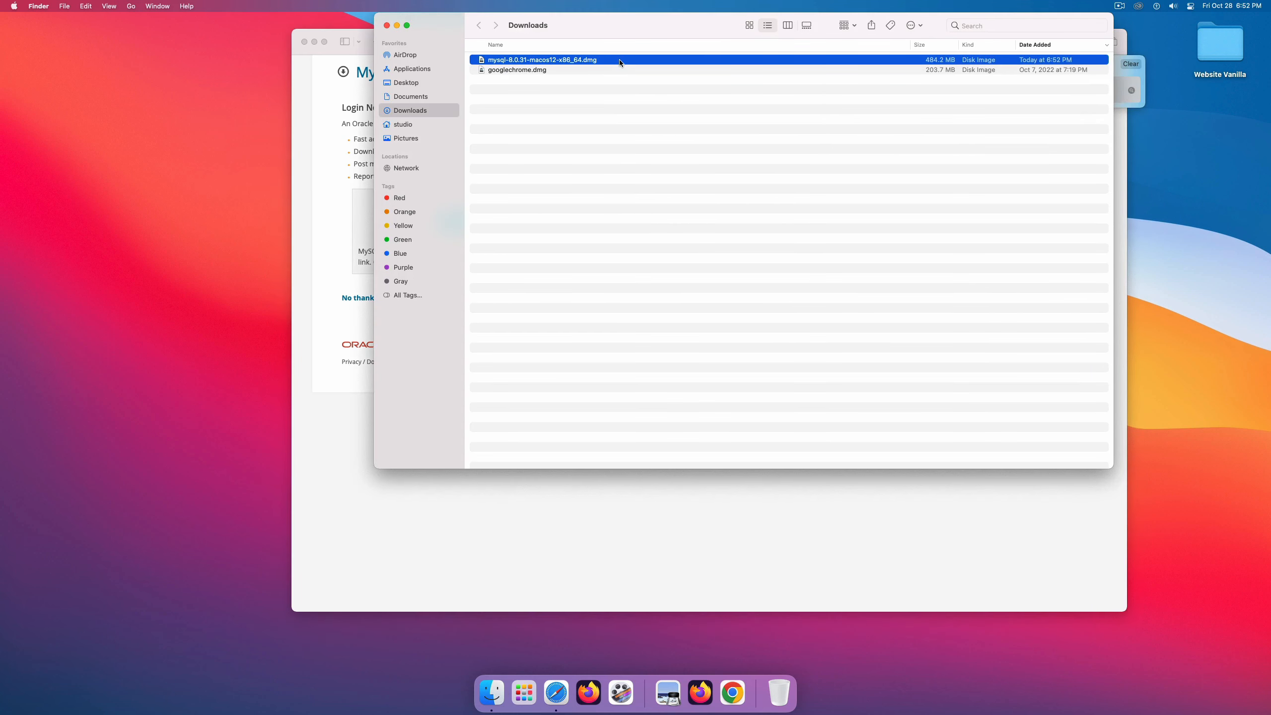
double_click(619, 60)
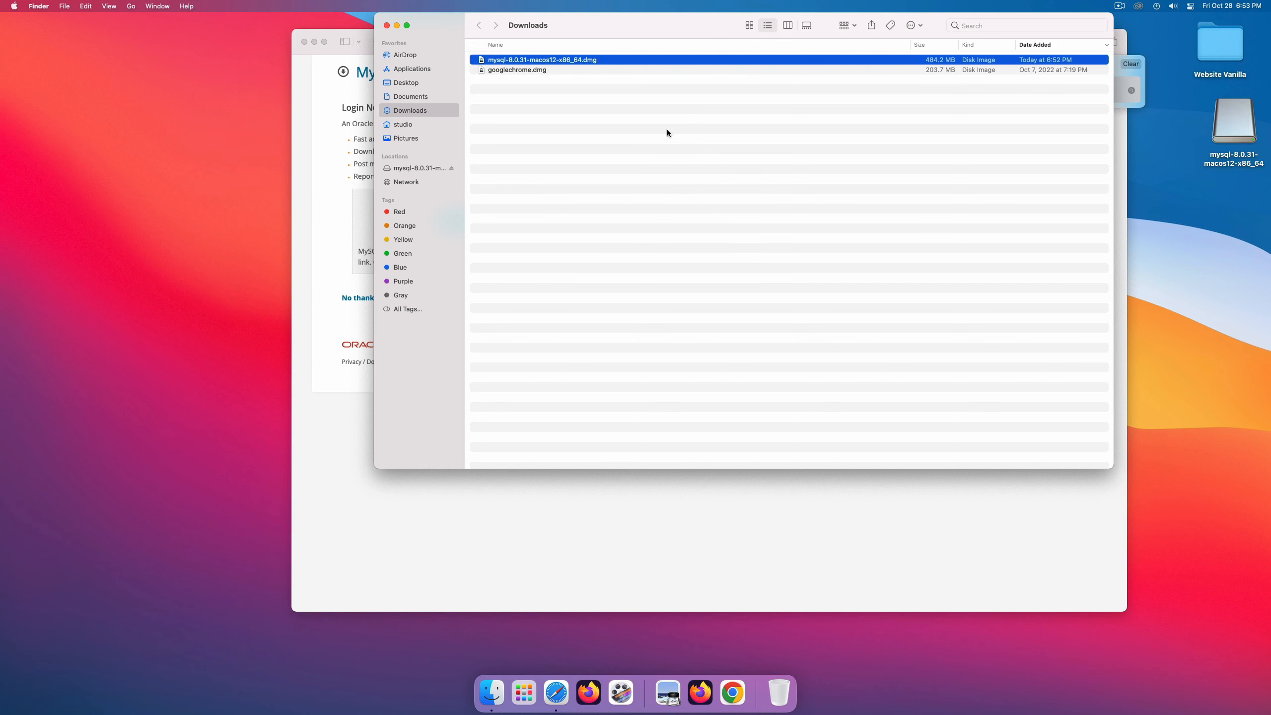
double_click(444, 74)
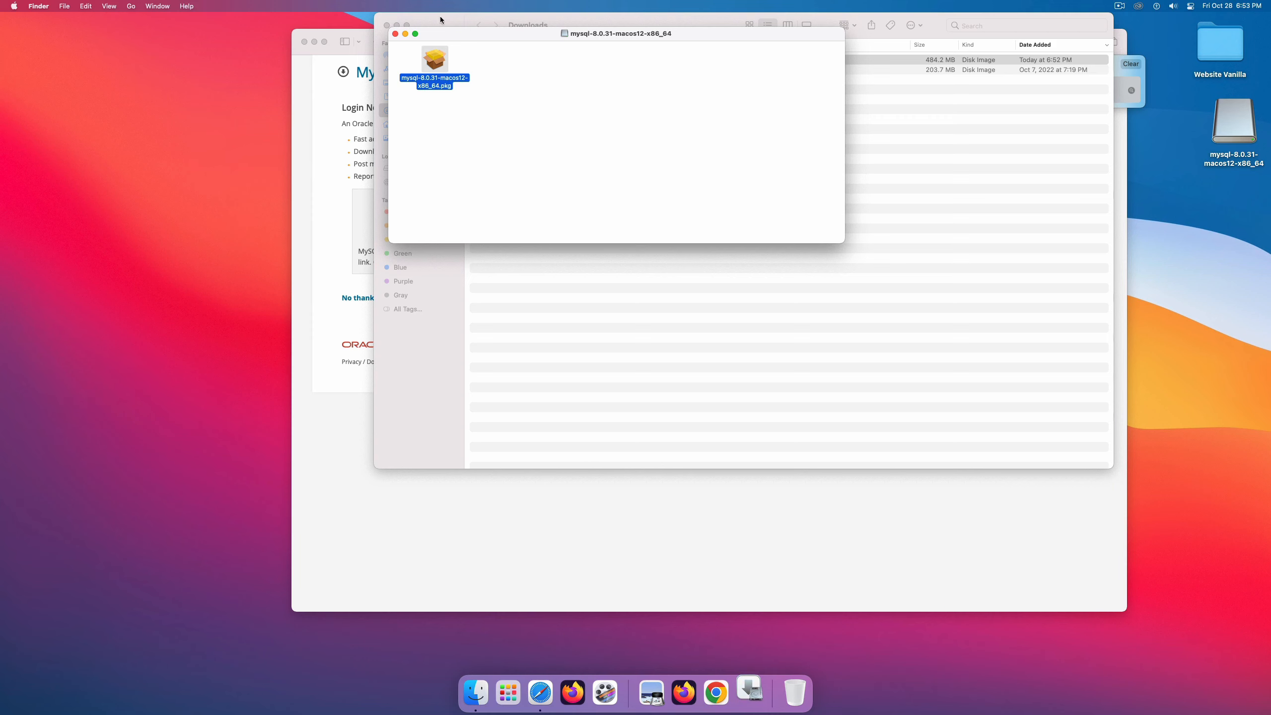
Clear the Downloads and other open windows off the desktop and examine the security alert for the installer package.
click(493, 21)
click(387, 24)
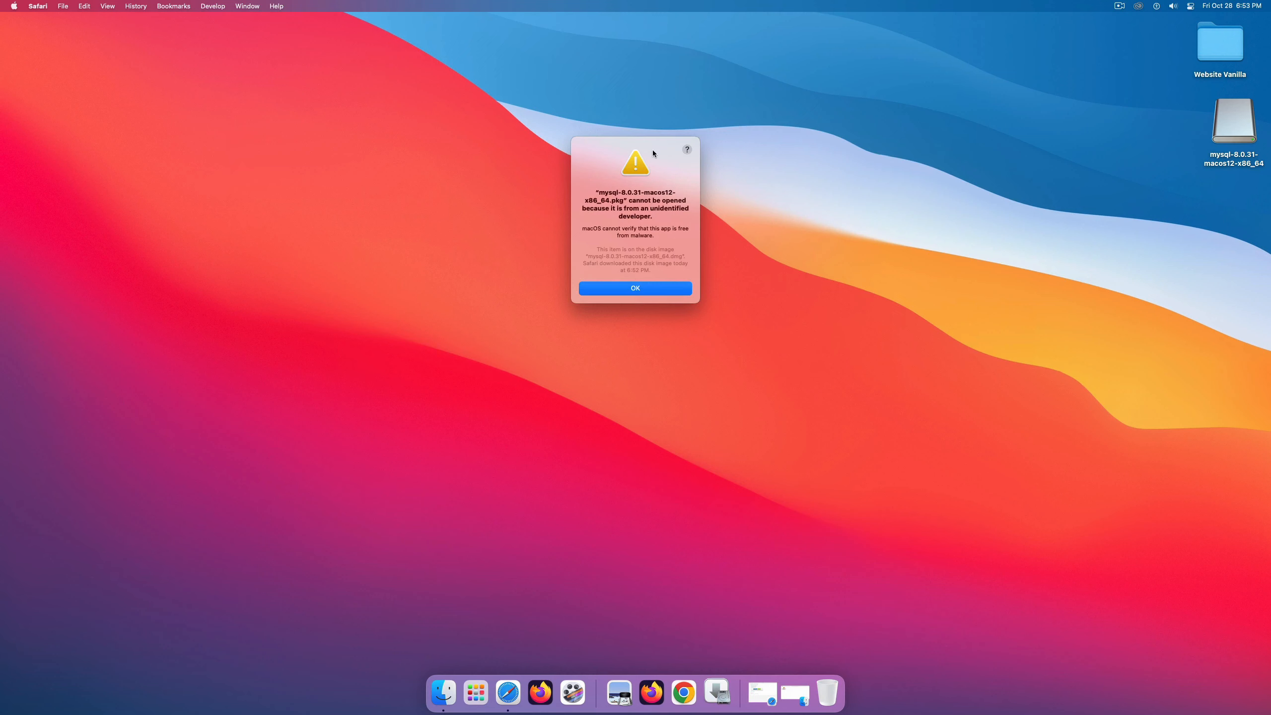
drag(652, 149, 618, 146)
drag(619, 214, 561, 189)
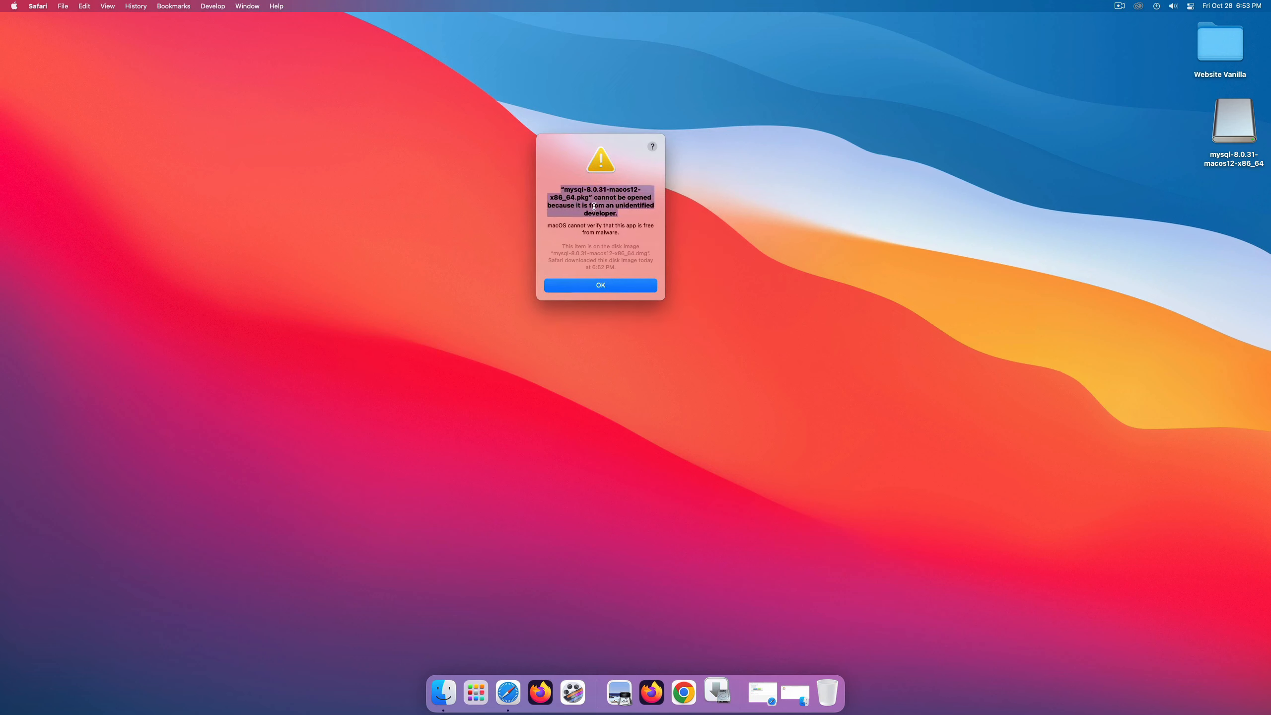
click(627, 235)
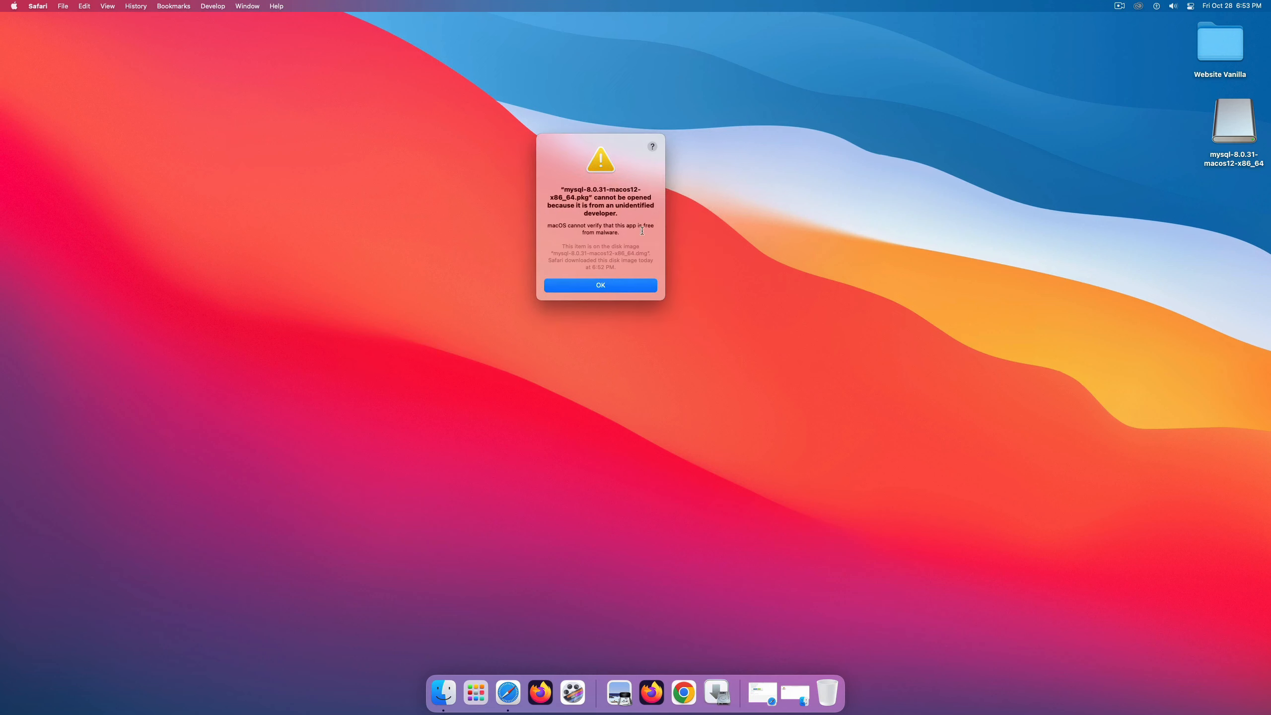
Open the Security & Privacy settings in System Preferences and unlock them with the administrator's user name and password.
click(13, 7)
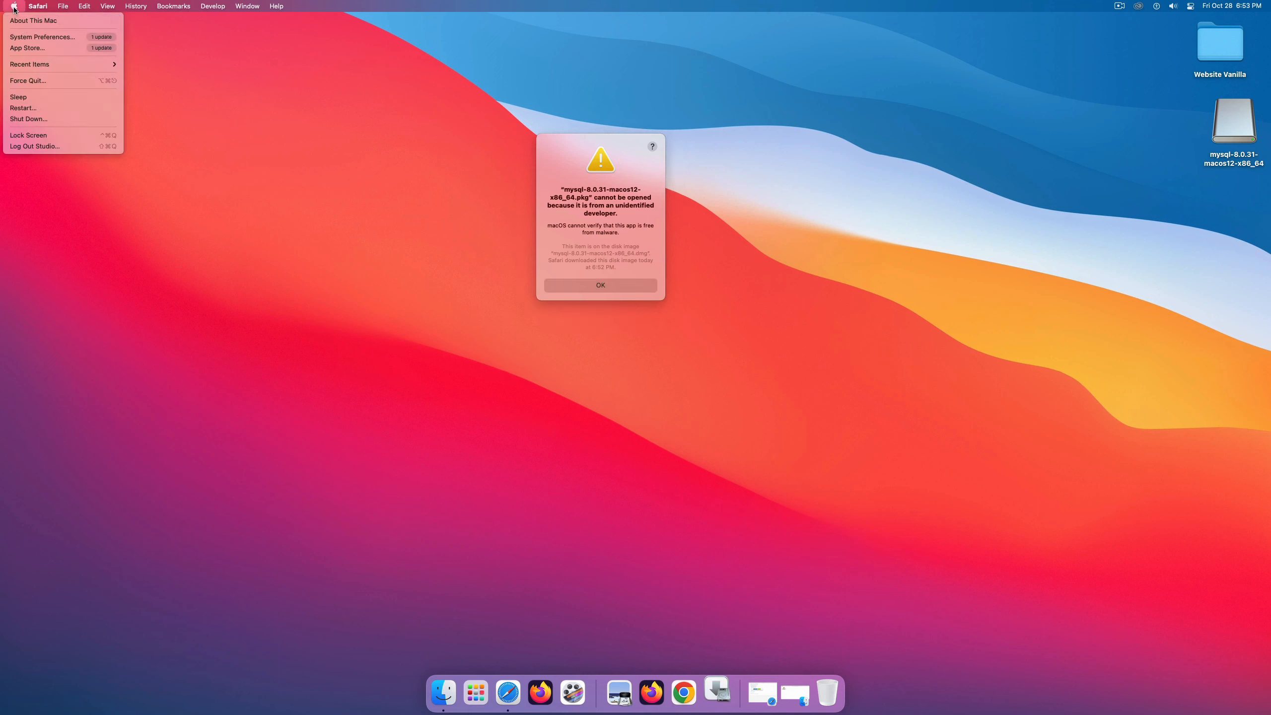
click(25, 40)
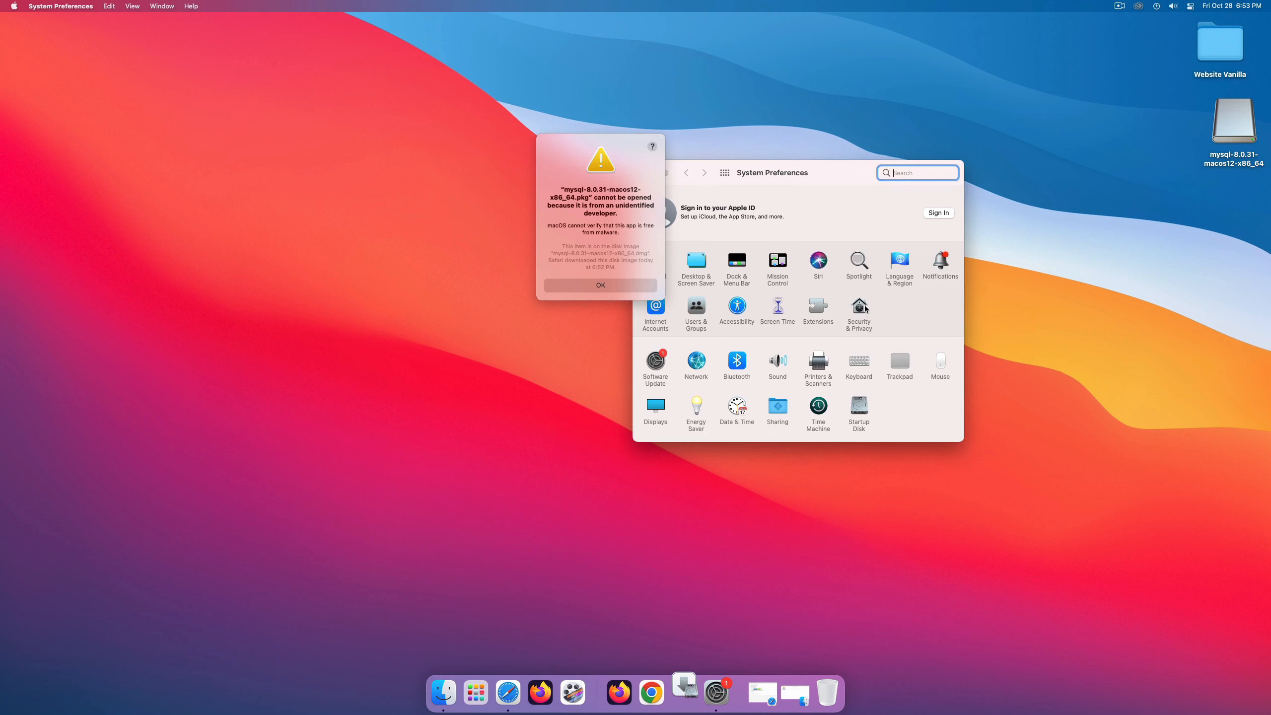
click(861, 311)
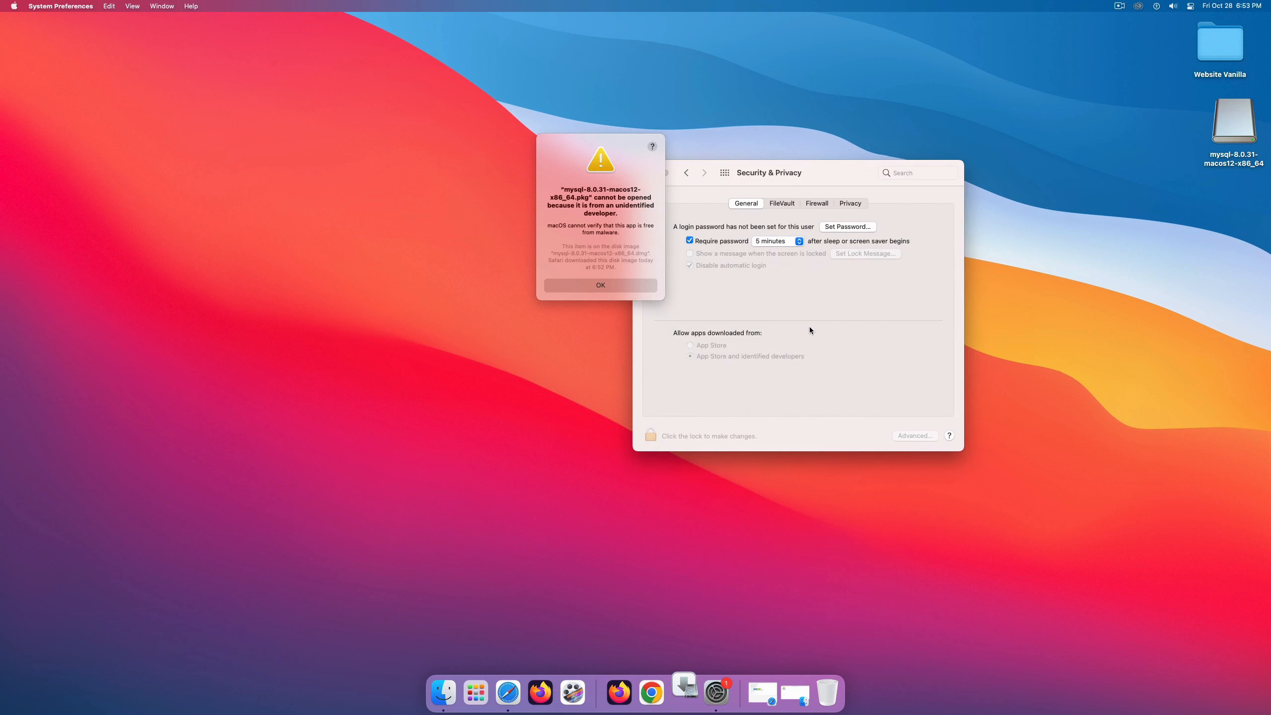
click(651, 435)
text(cdm)
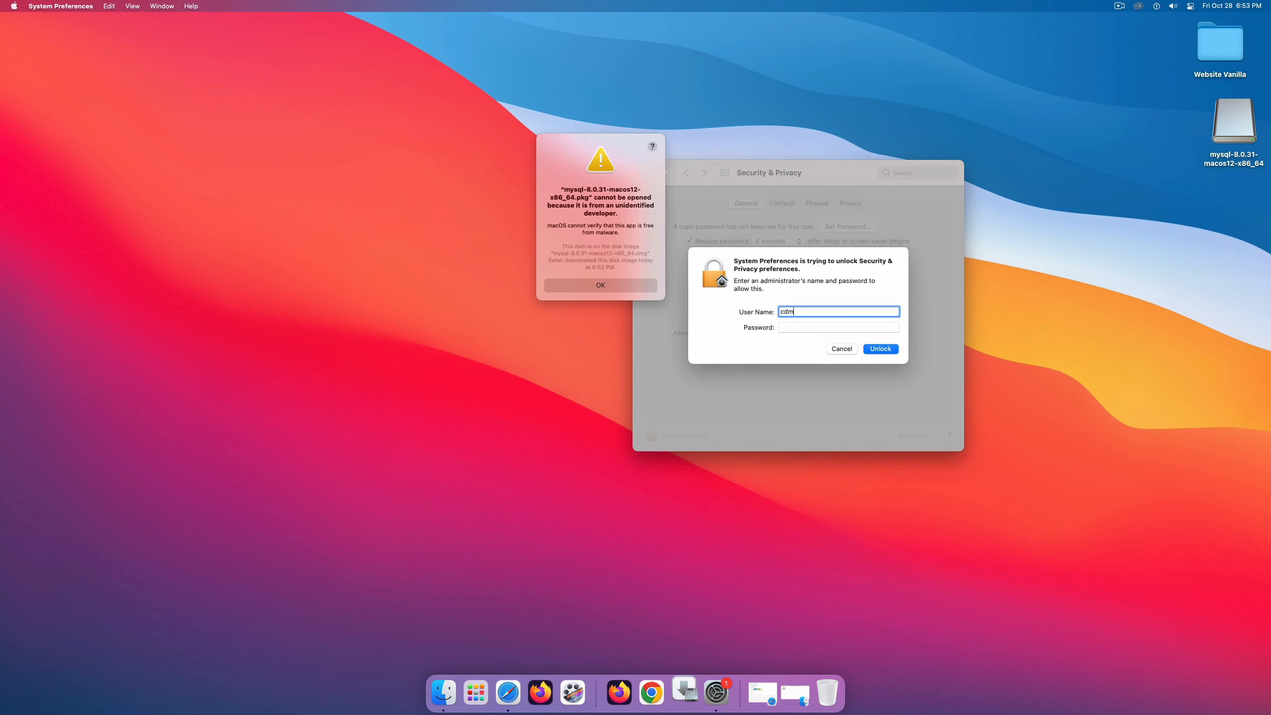
key(Tab)
text(••••)
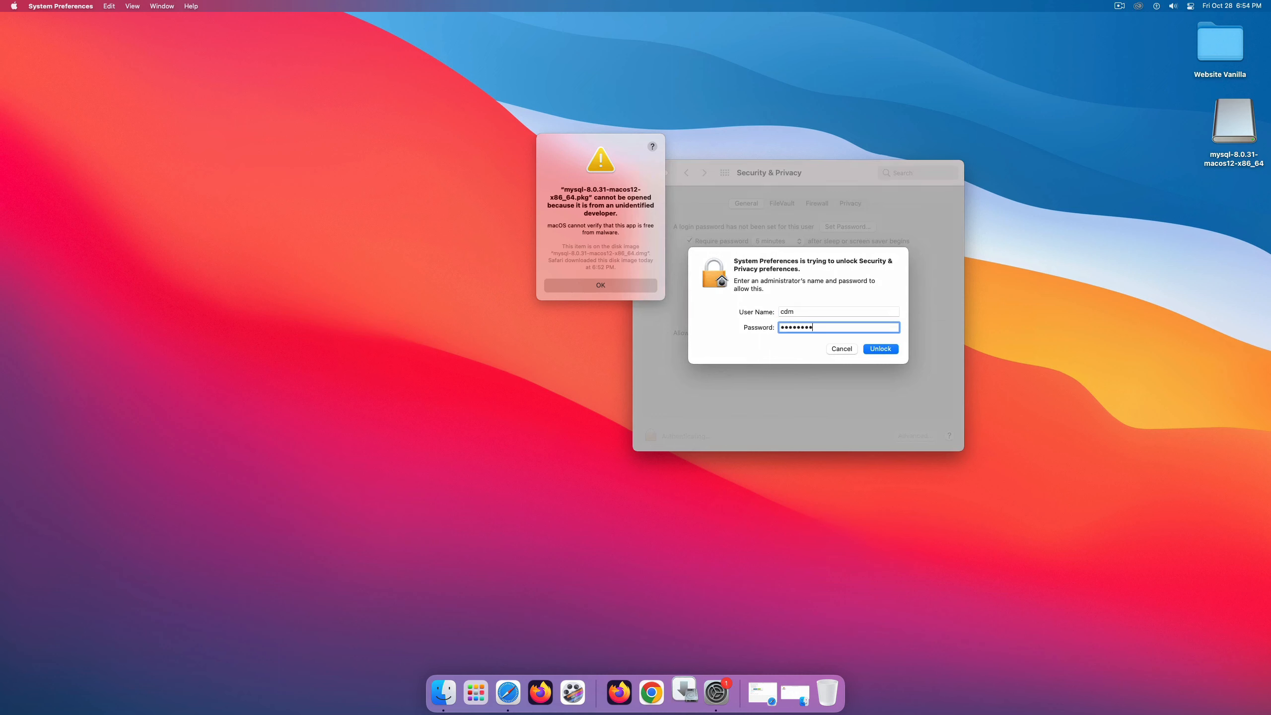
key(Return)
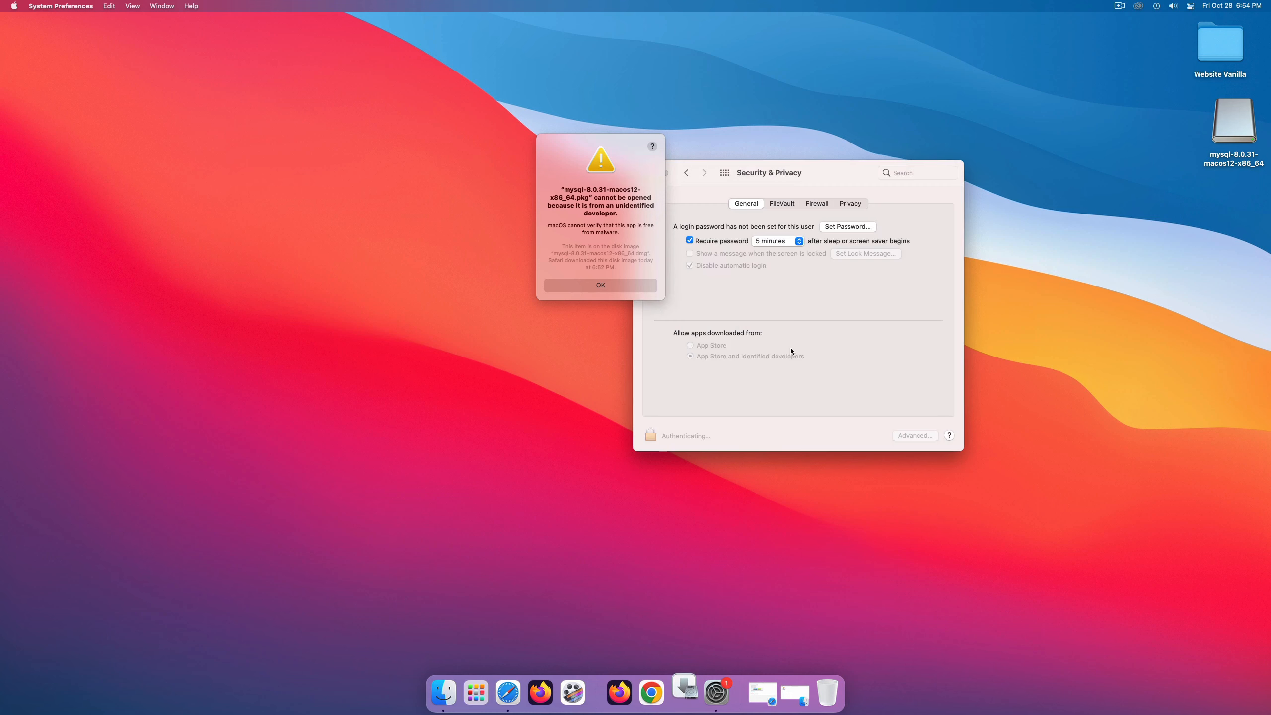
Dismiss the security alert, allow the blocked mysql-8.0.31-macos12-x86_64.pkg to open anyway, and close the Security & Privacy settings.
drag(817, 162, 869, 132)
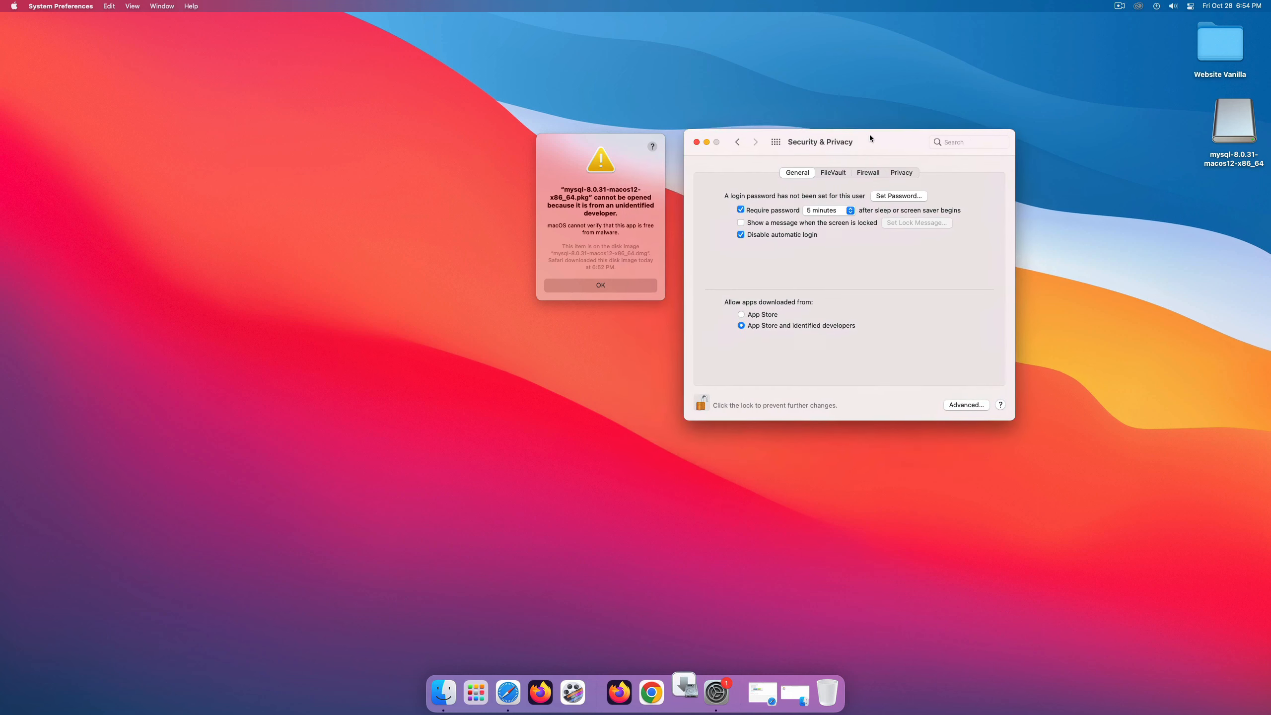
click(606, 261)
click(606, 285)
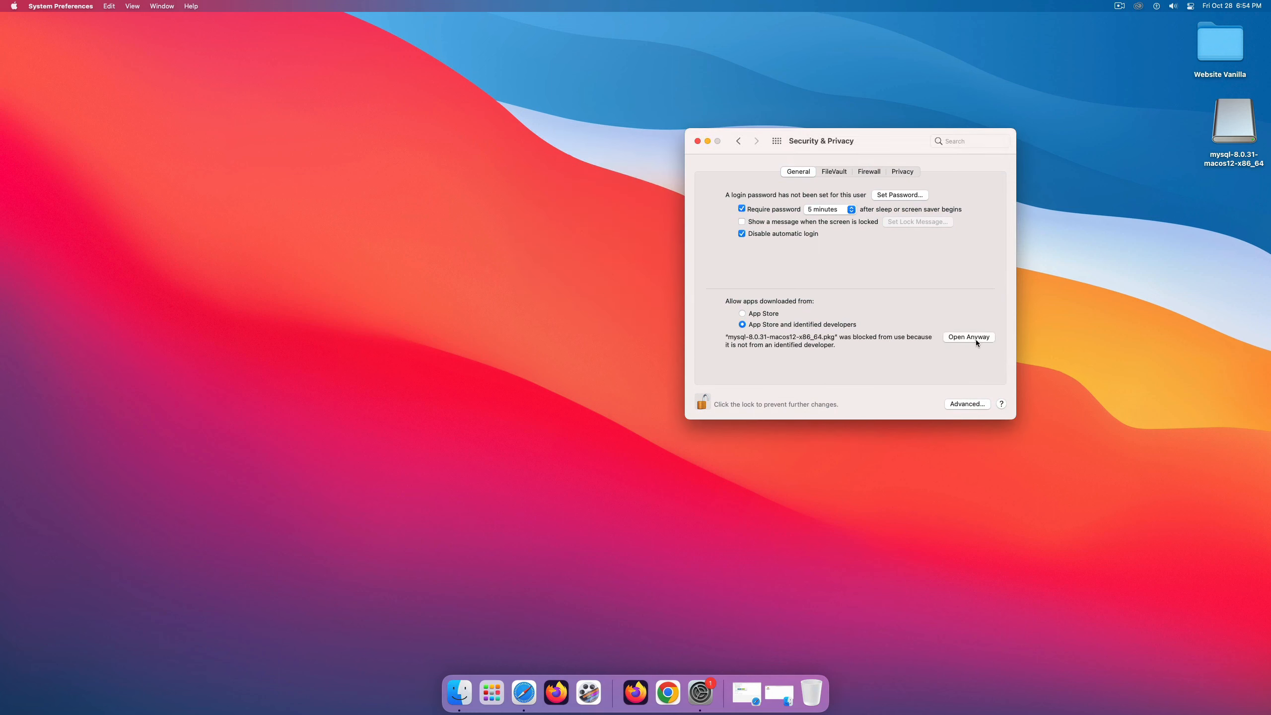
click(975, 339)
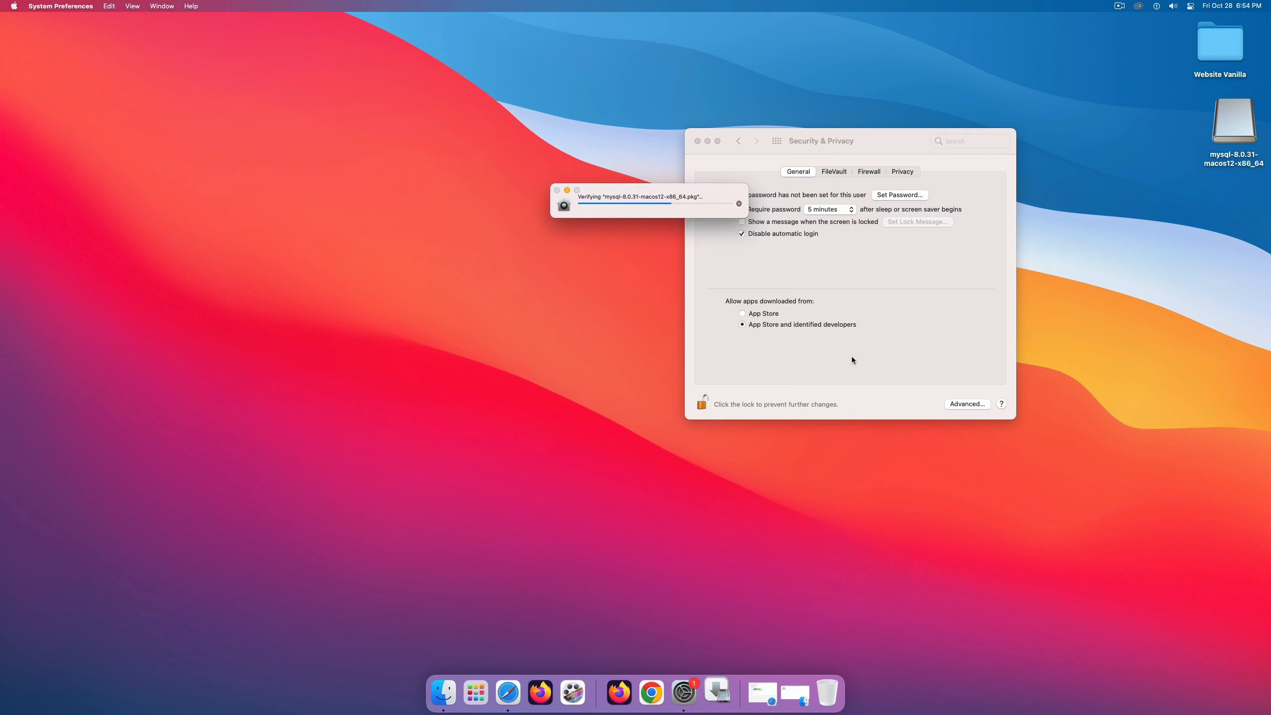
click(862, 141)
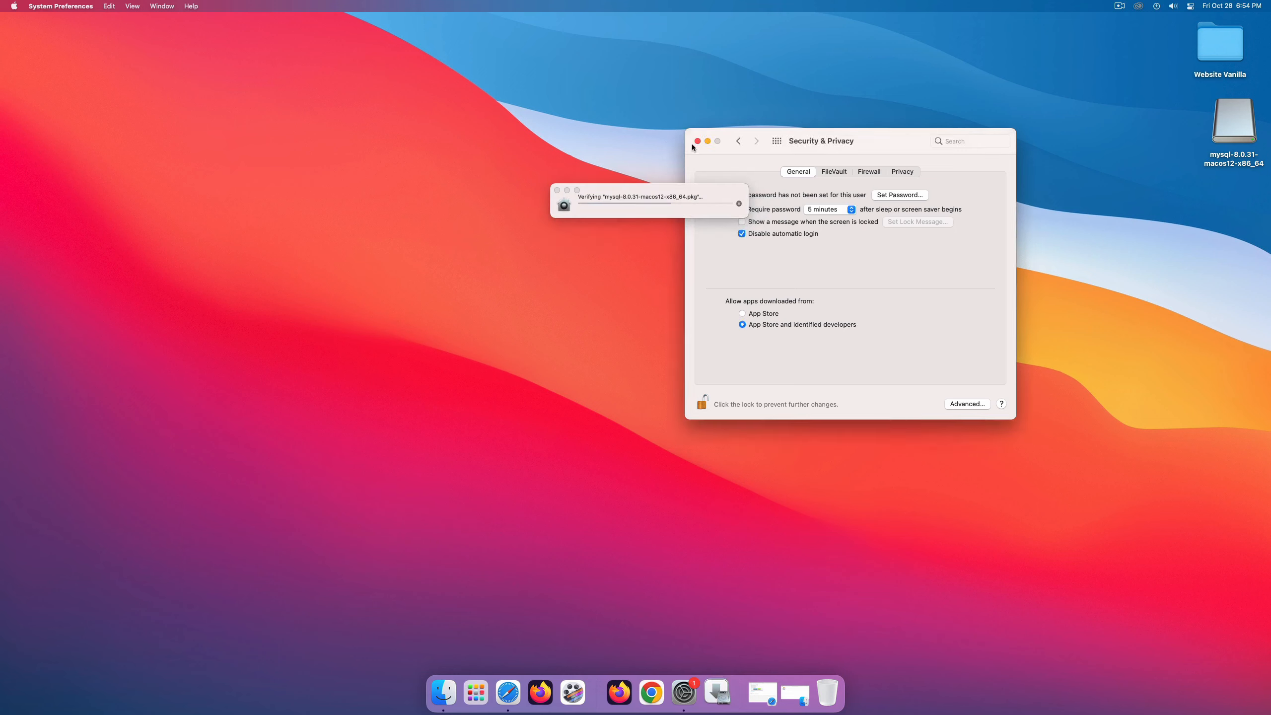
click(699, 141)
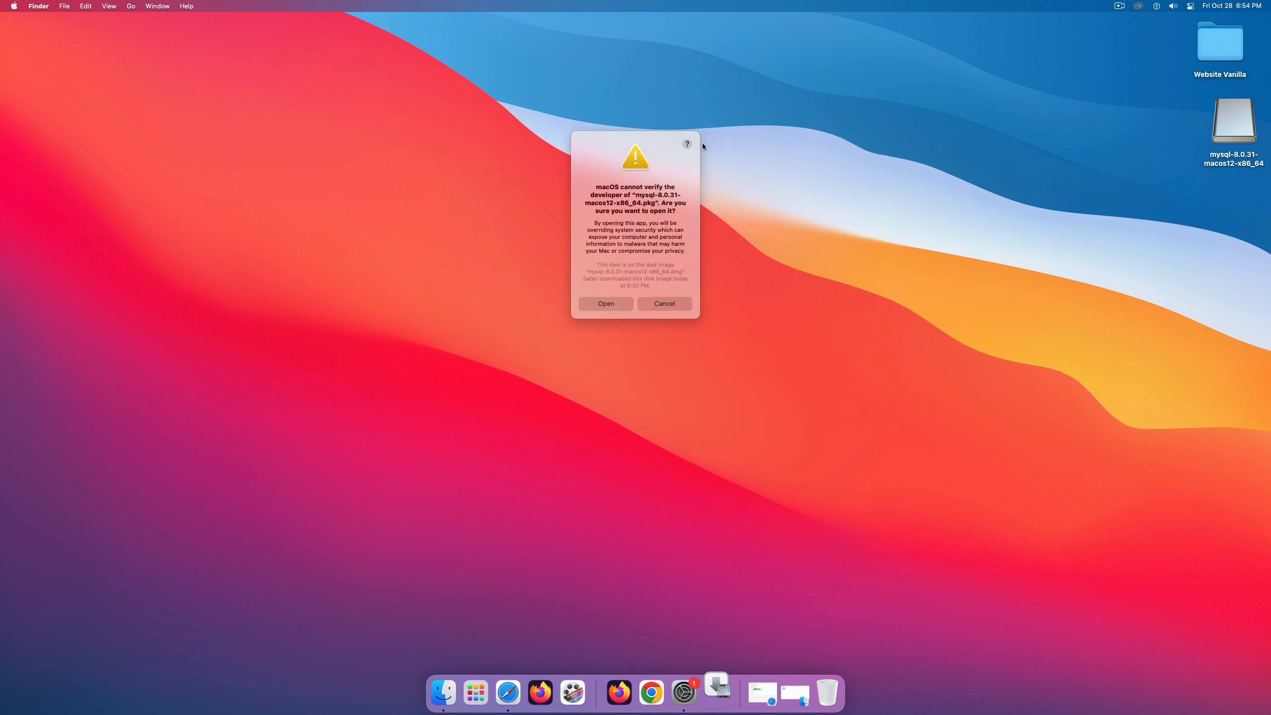
Confirm opening the unverified MySQL package and authorize the security override with the administrator's user name and password.
click(617, 302)
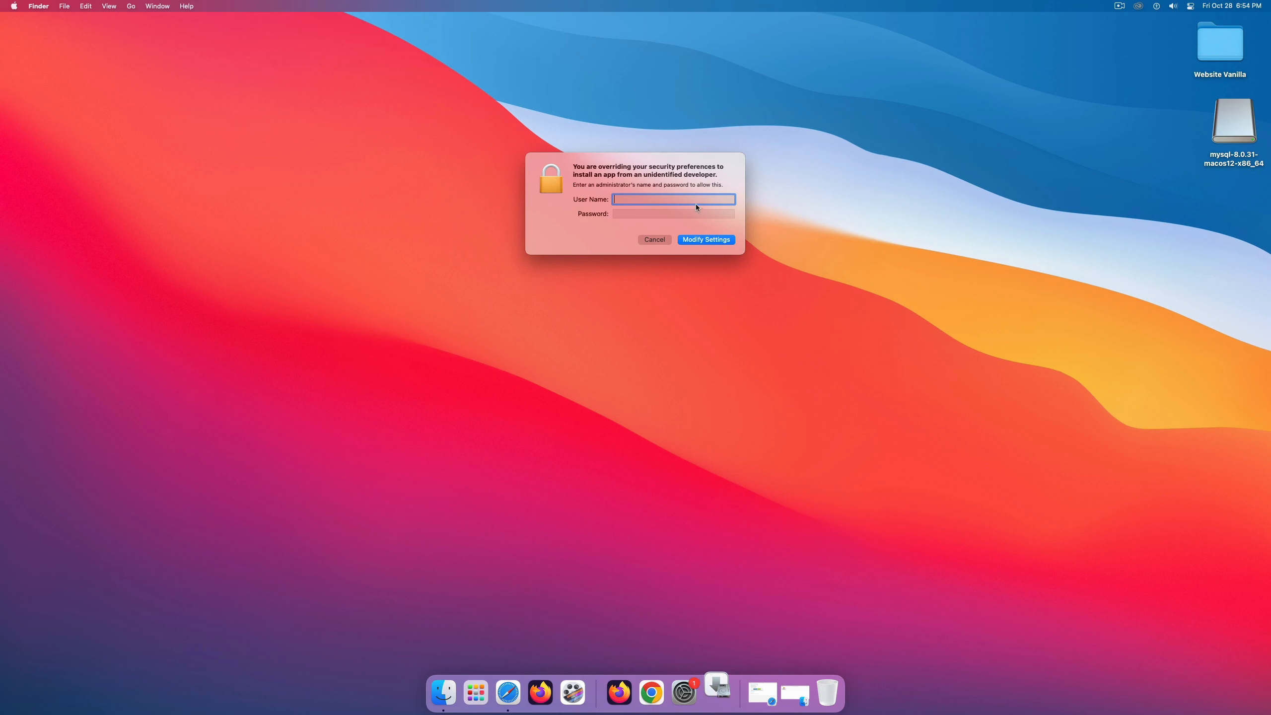
text(cdm)
key(Tab)
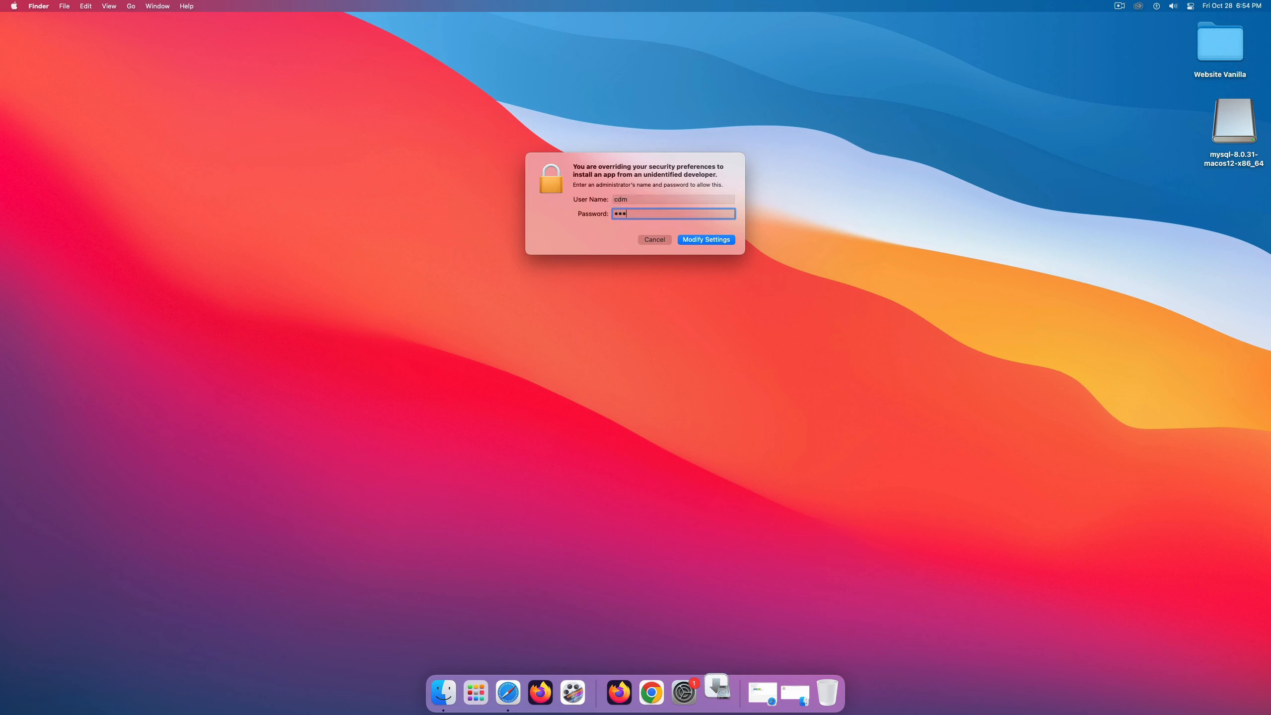
text(••••••••)
key(Return)
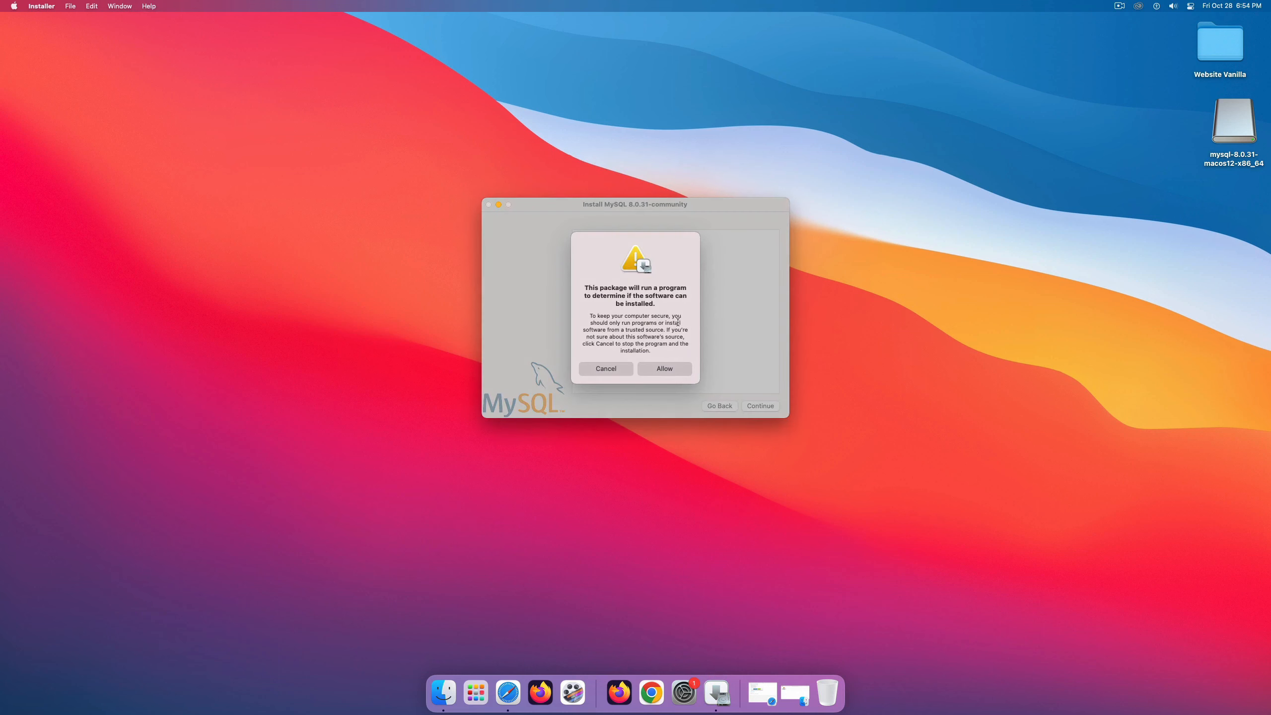
Allow the package to run its installation check and agree to the software license in the MySQL 8.0.31-community installer.
click(654, 369)
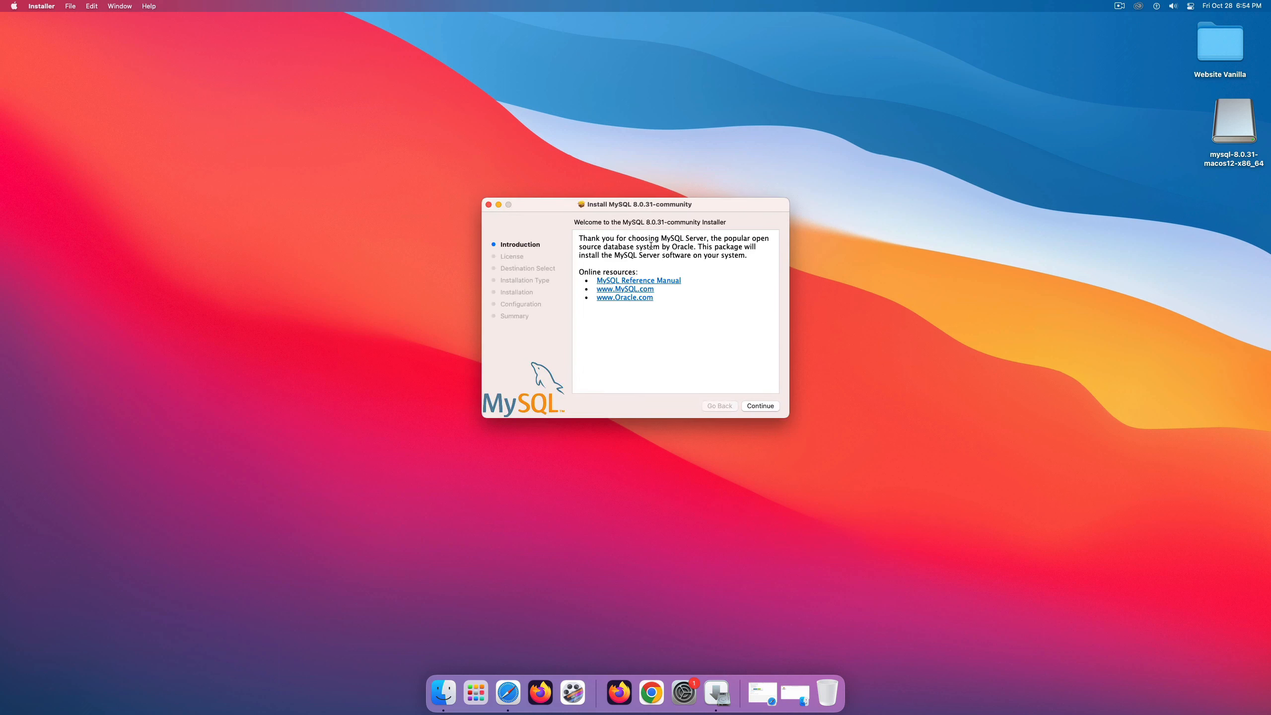
drag(723, 197, 717, 131)
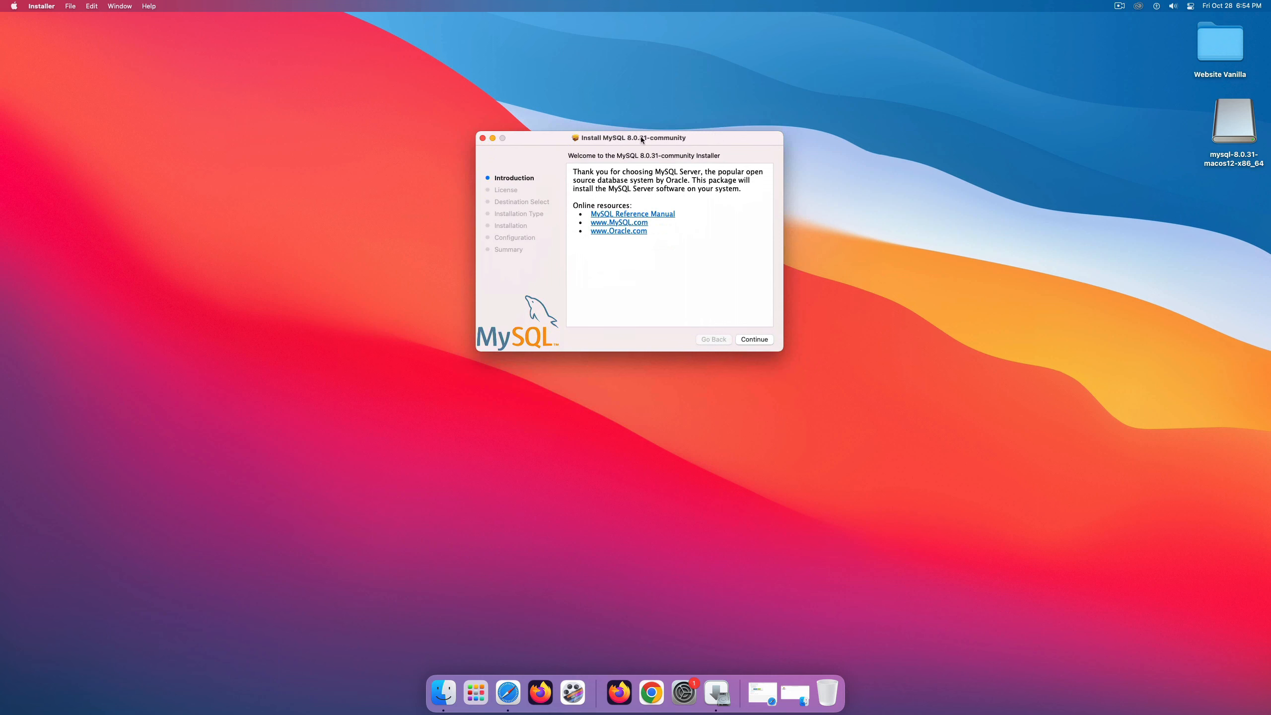
click(755, 339)
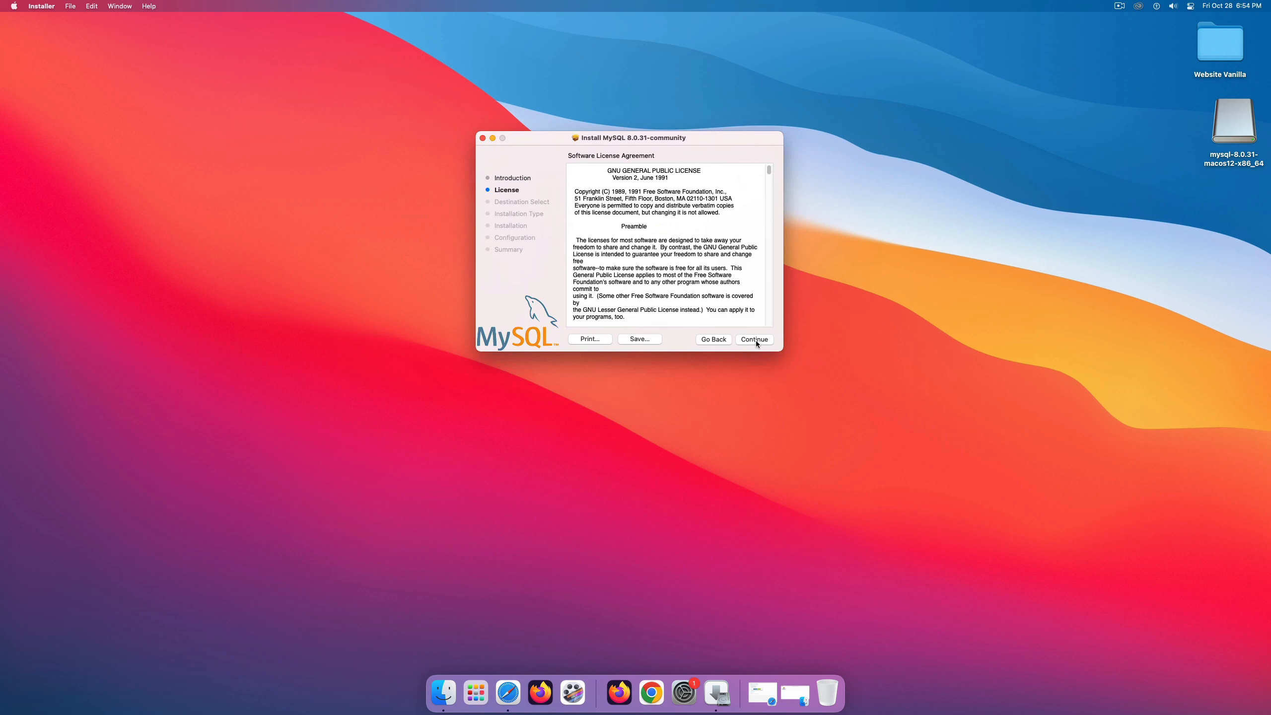
click(755, 341)
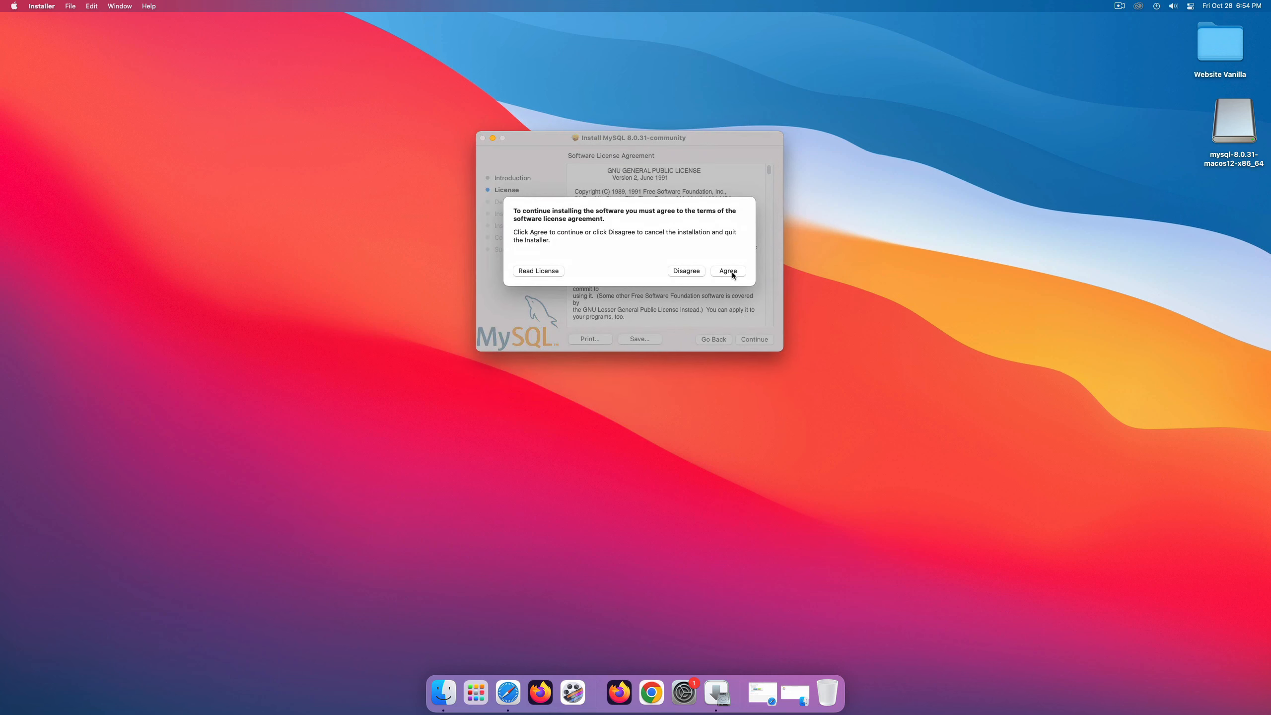
click(732, 272)
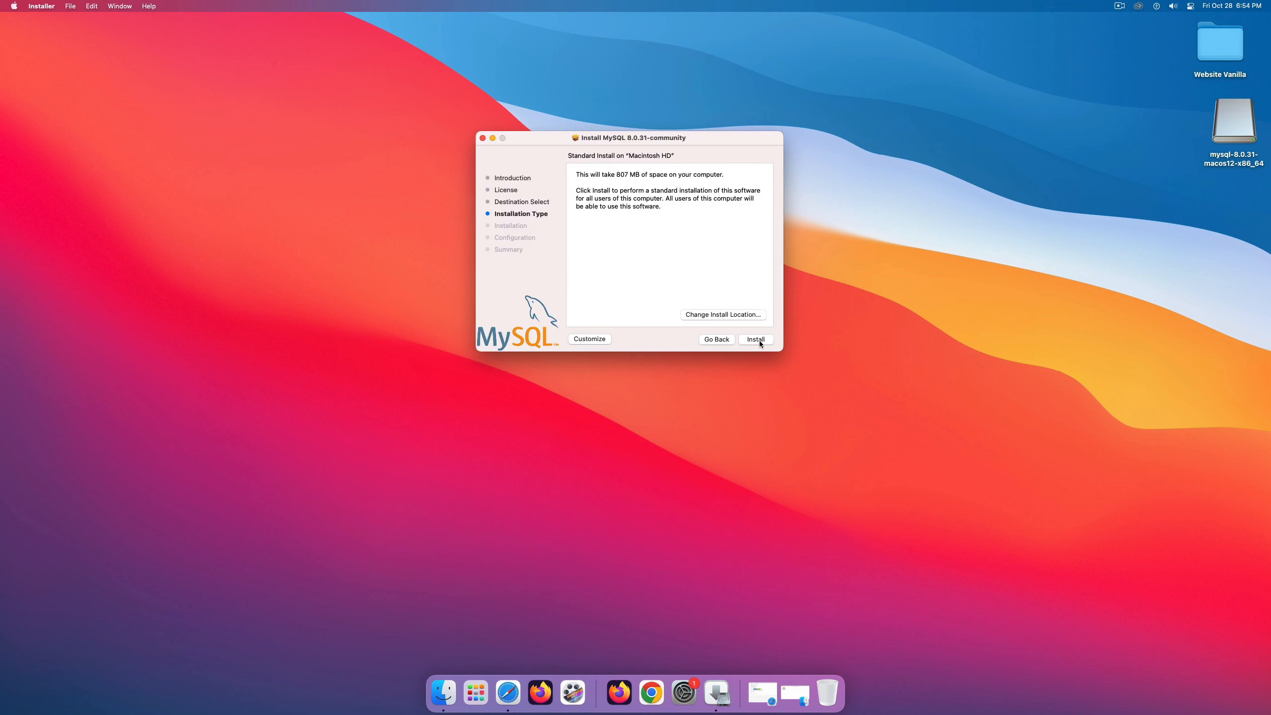
Start the standard MySQL installation on Macintosh HD and authorize it with the administrator's user name and password.
click(759, 340)
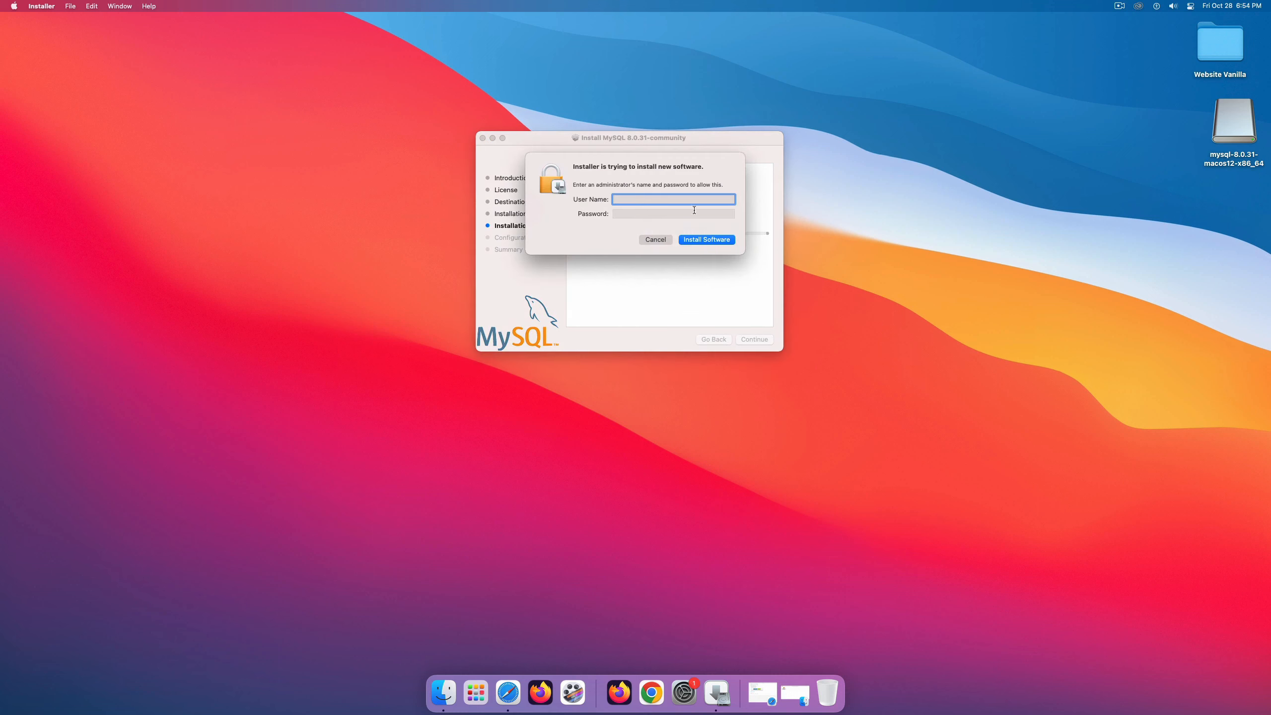
text(cdm)
key(Tab)
text(******)
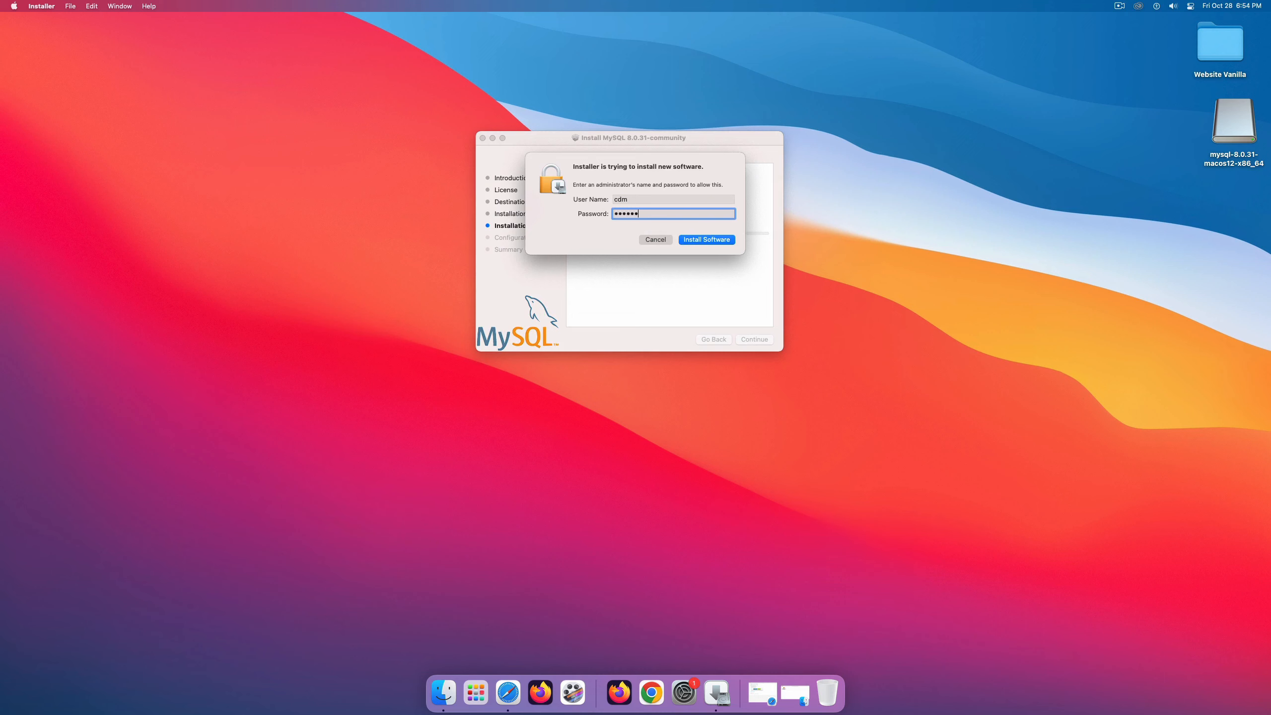
text(***)
key(Return)
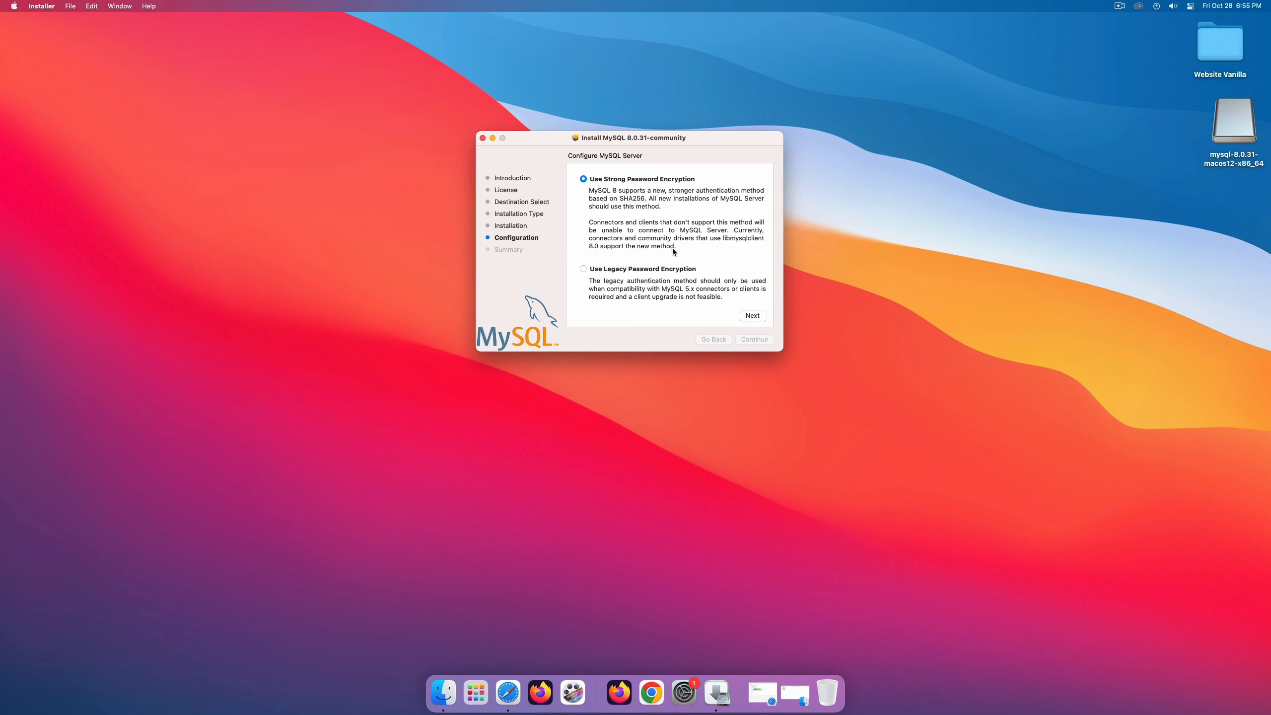
Keep strong password encryption, enter a password for the MySQL root user, and finish the configuration with the server set to start after installation.
click(753, 315)
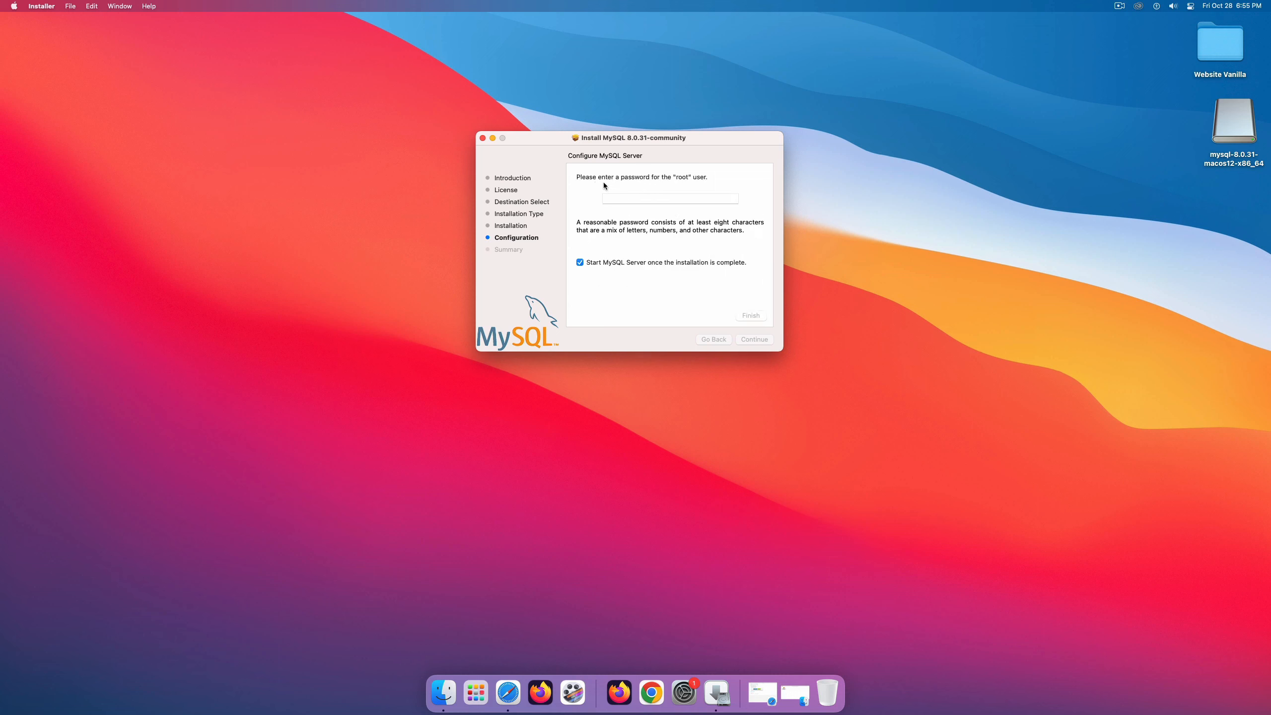
click(661, 199)
double_click(660, 202)
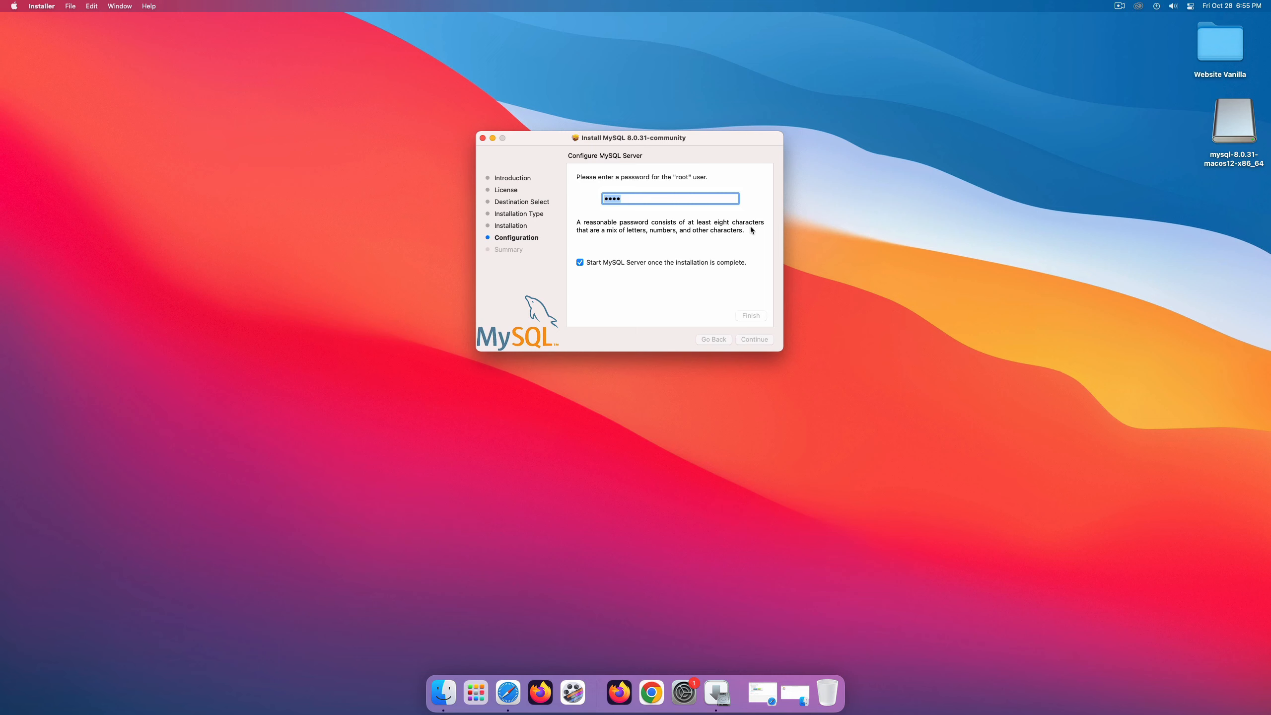
double_click(652, 198)
text(••••••••)
click(749, 314)
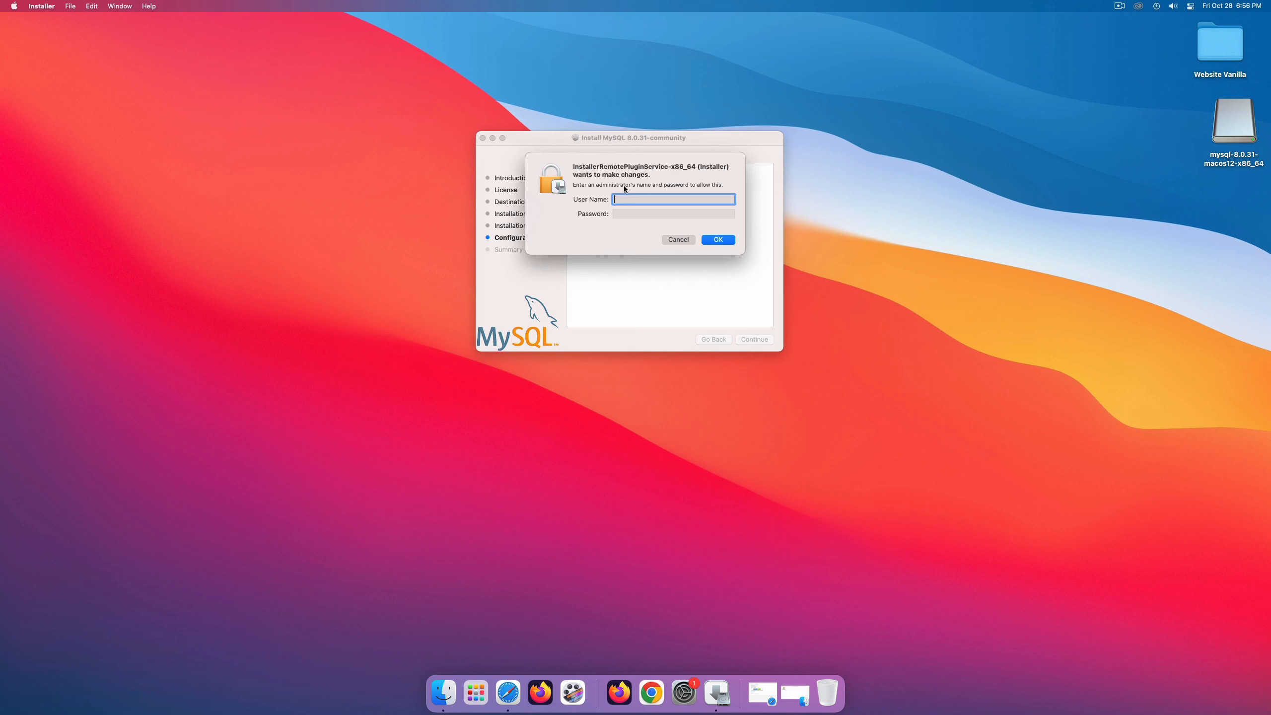
Authorize the server configuration with the administrator's user name and password, and close the installer, moving it to the Trash.
text(cdm)
key(Tab)
text(•)
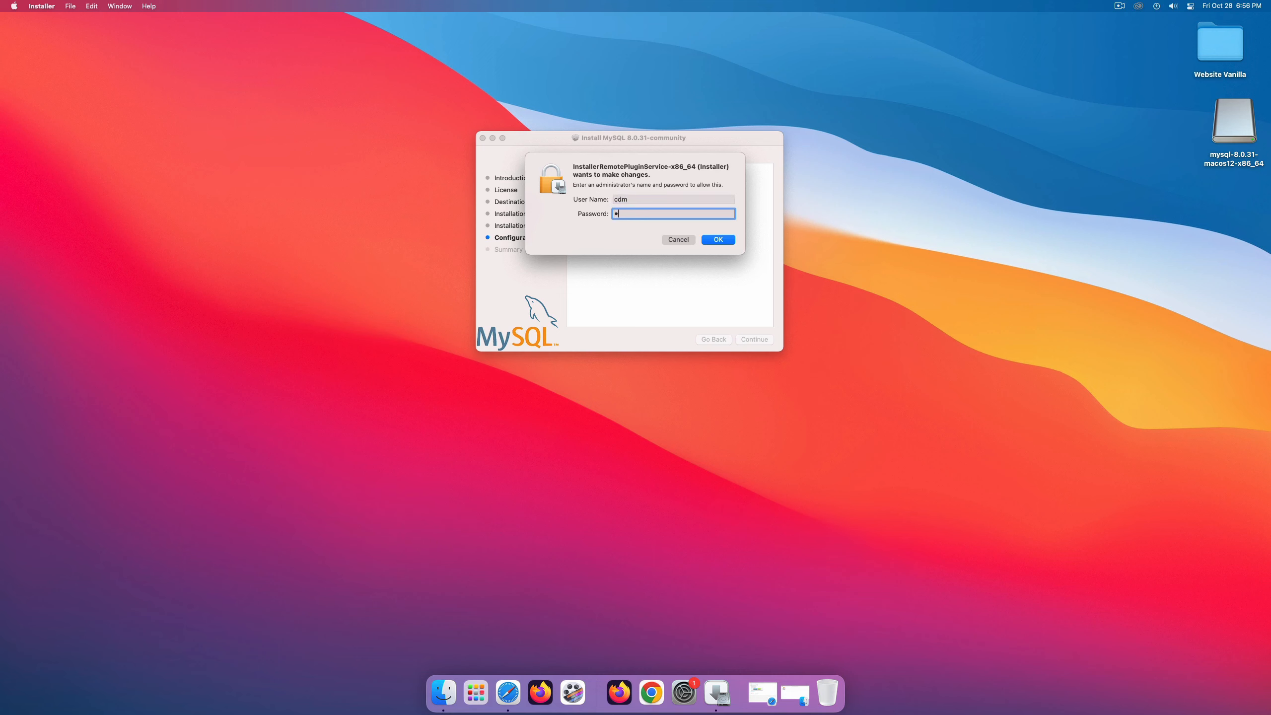
text(••••••••)
key(Return)
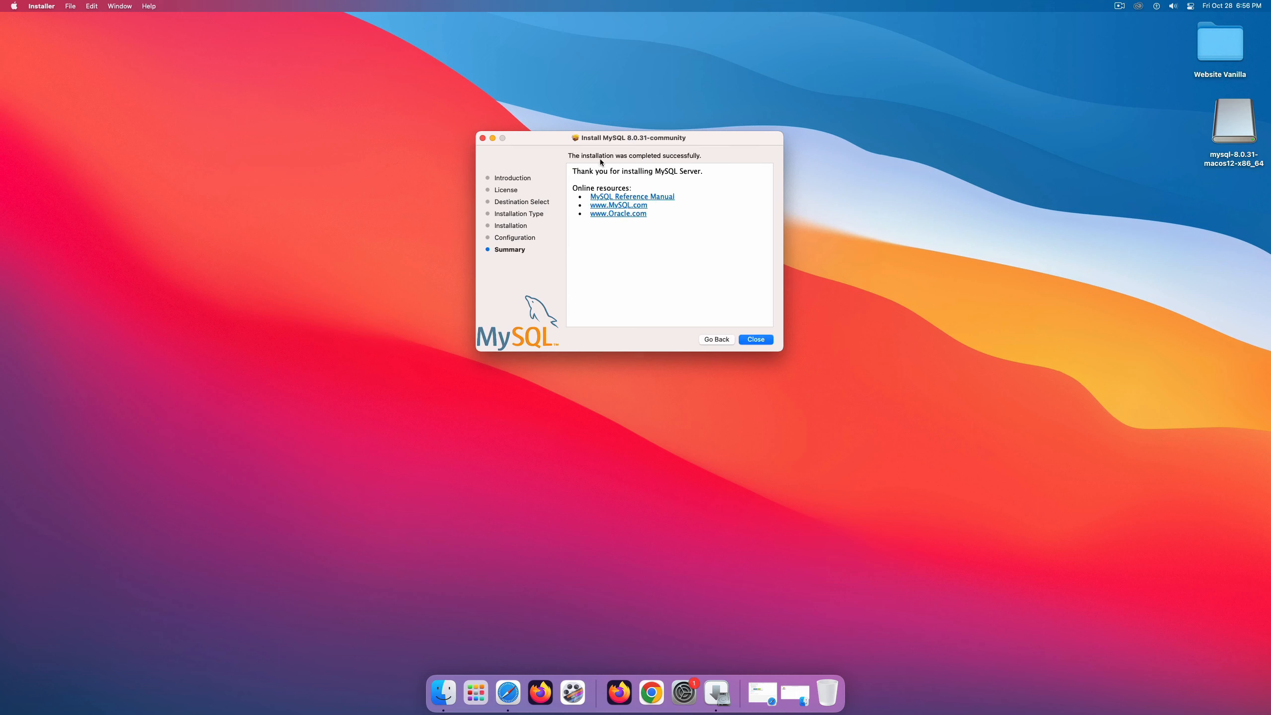
click(752, 342)
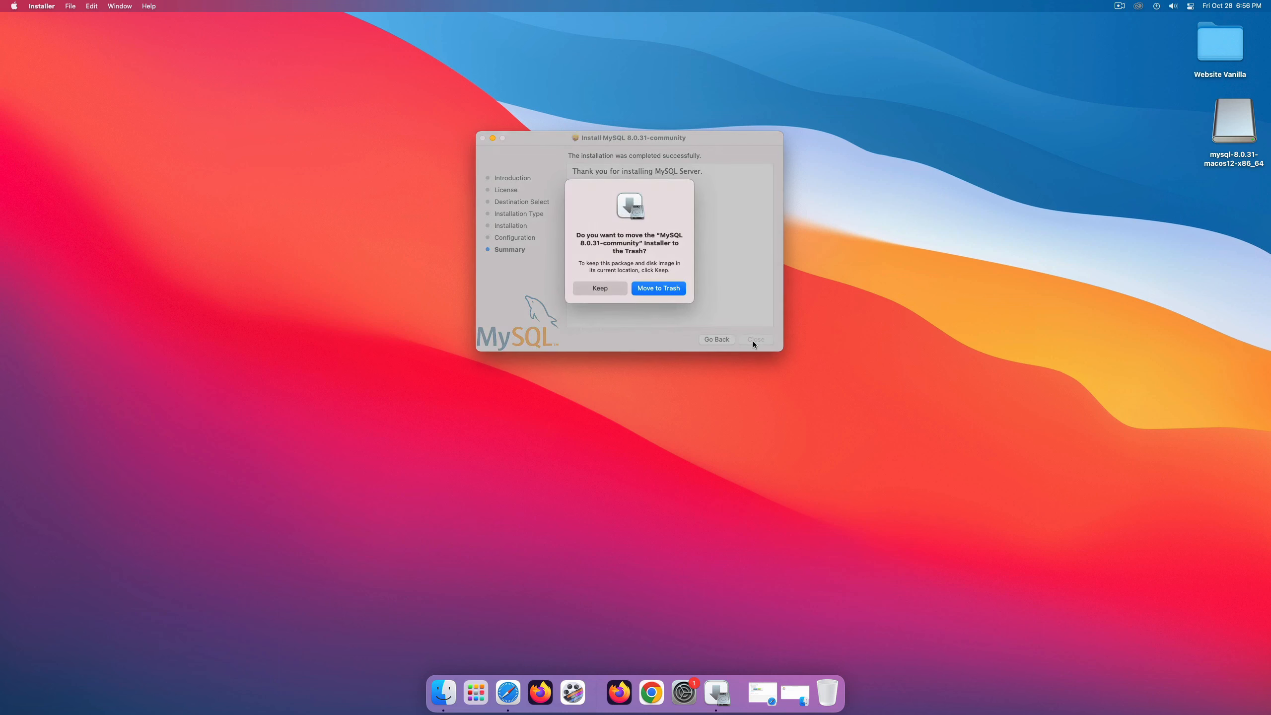
click(674, 290)
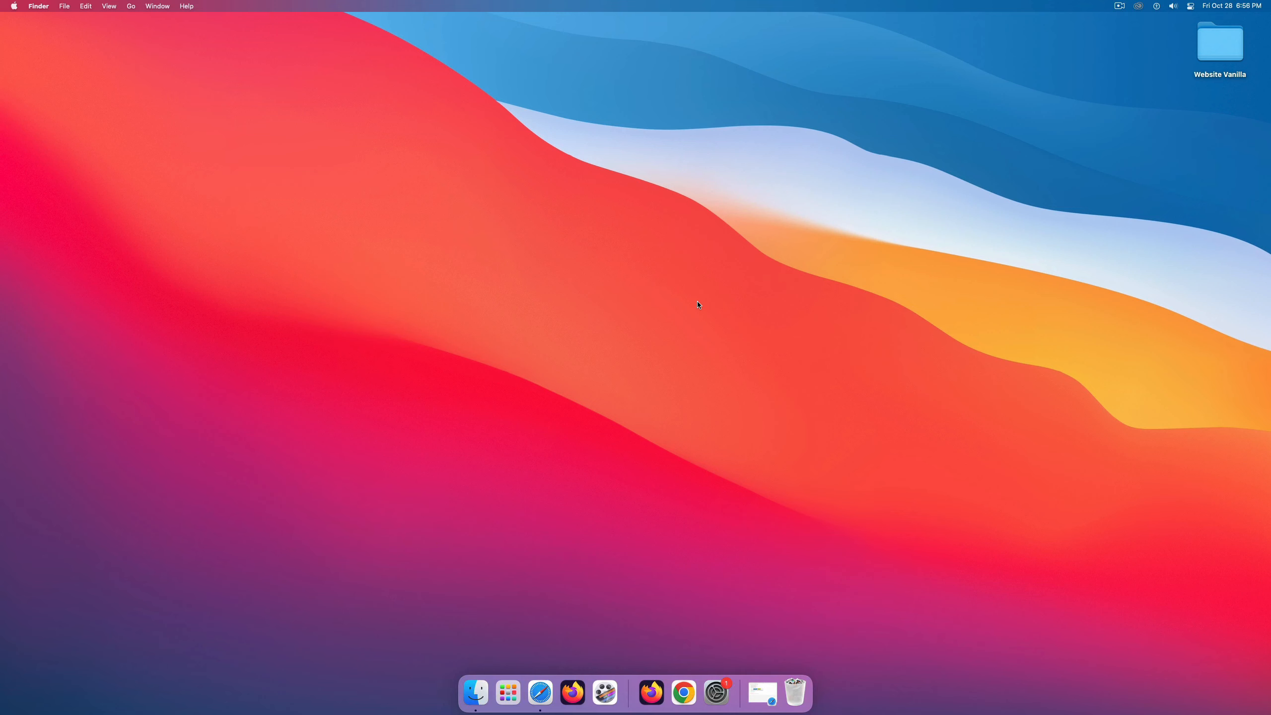
Switch to Safari, search for datagrip in a new tab, open the JetBrains DataGrip page and highlight the free 30-day trial text.
click(540, 692)
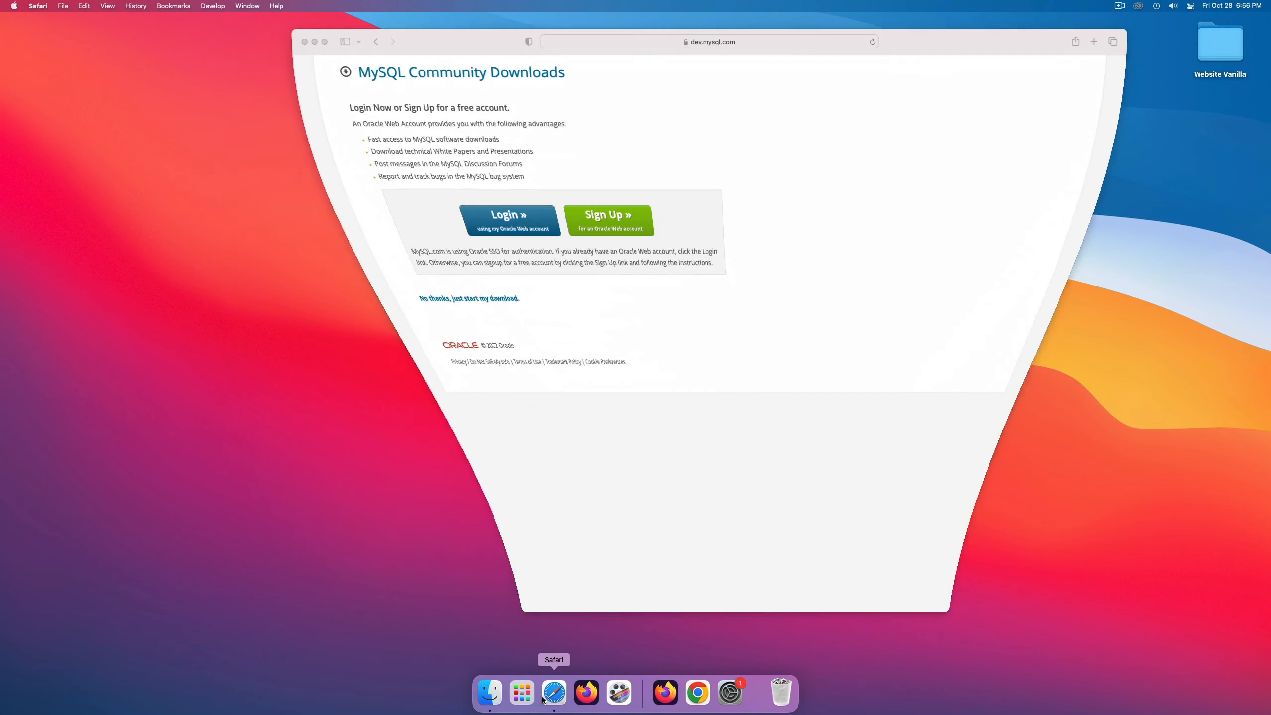
key(super+t)
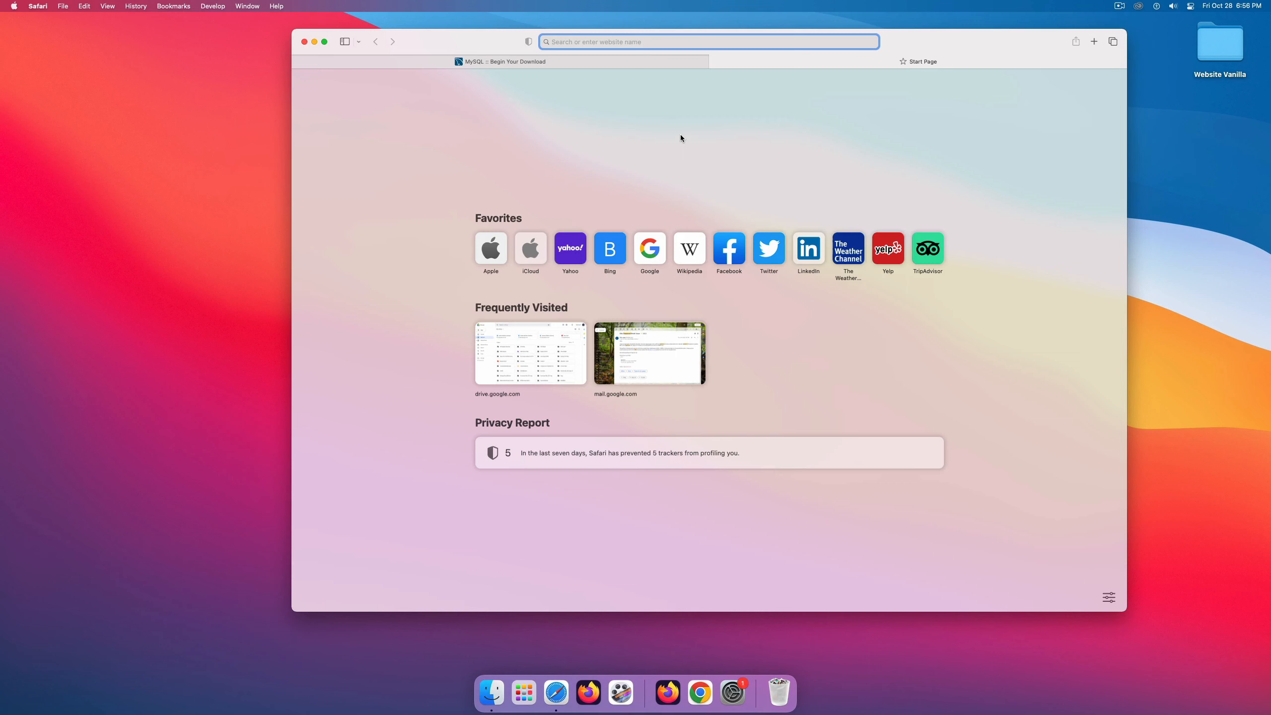
text(datagrip)
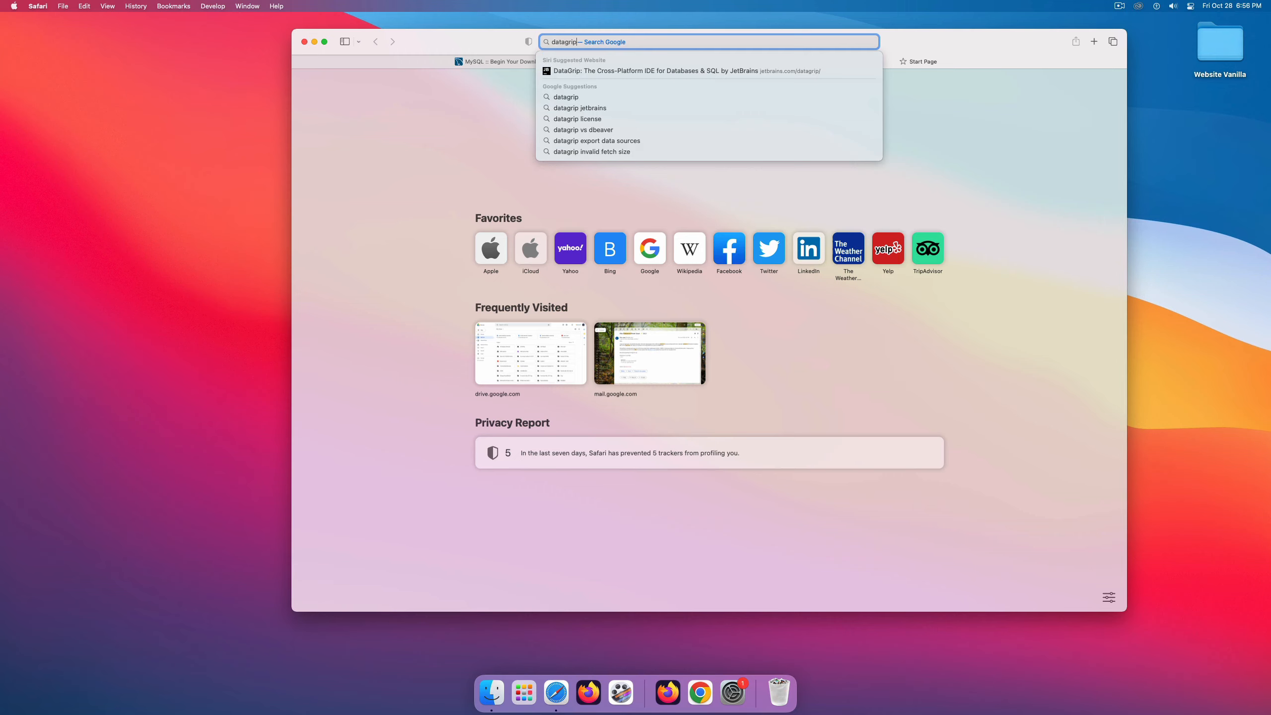
key(Return)
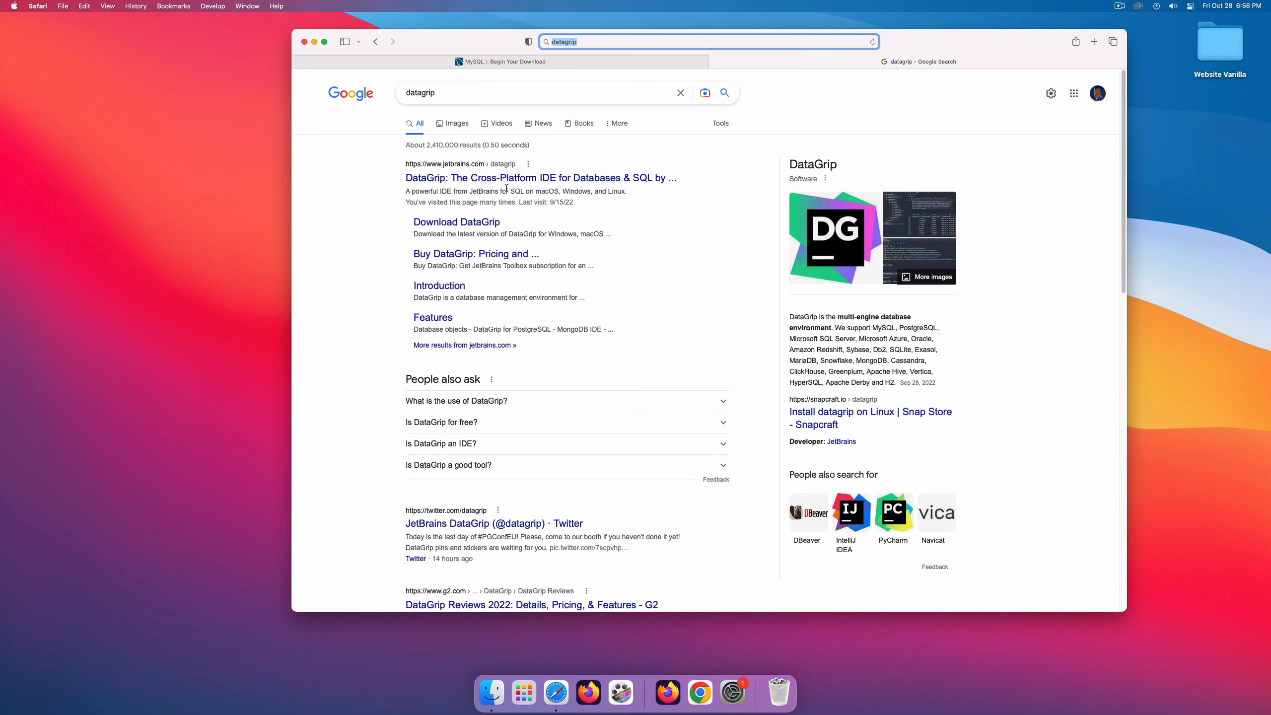
click(468, 180)
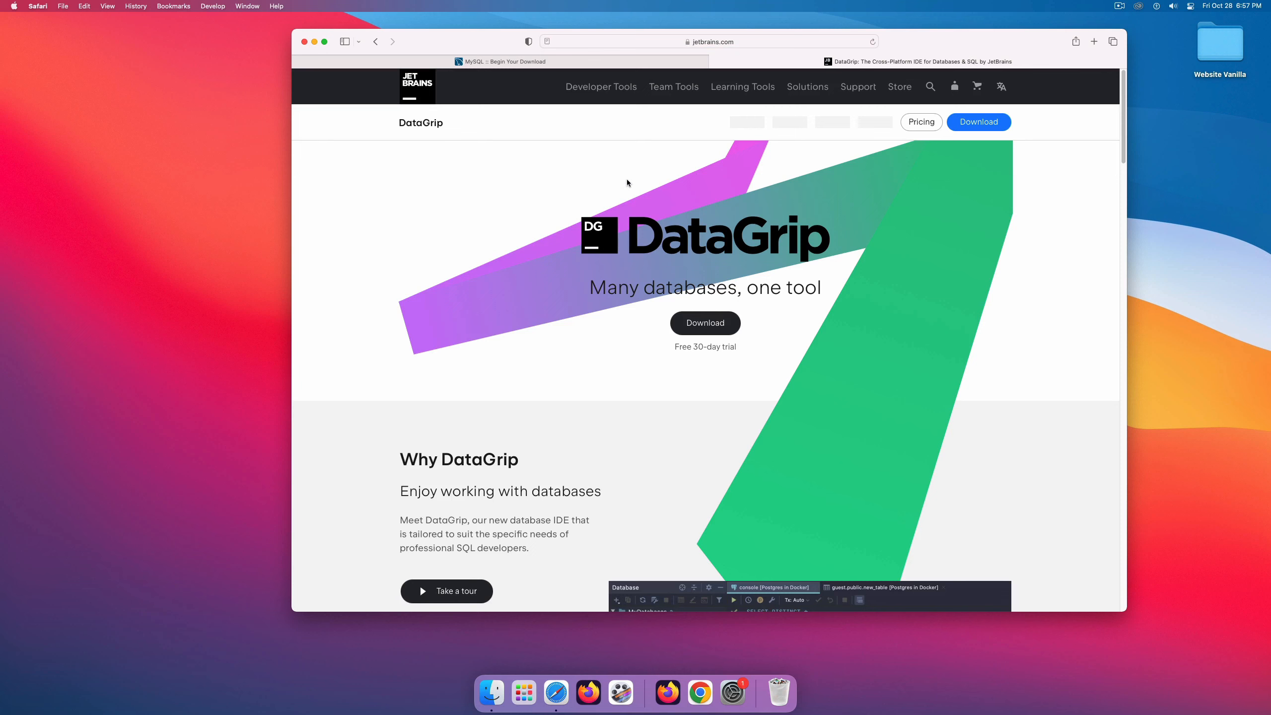
drag(742, 348, 658, 350)
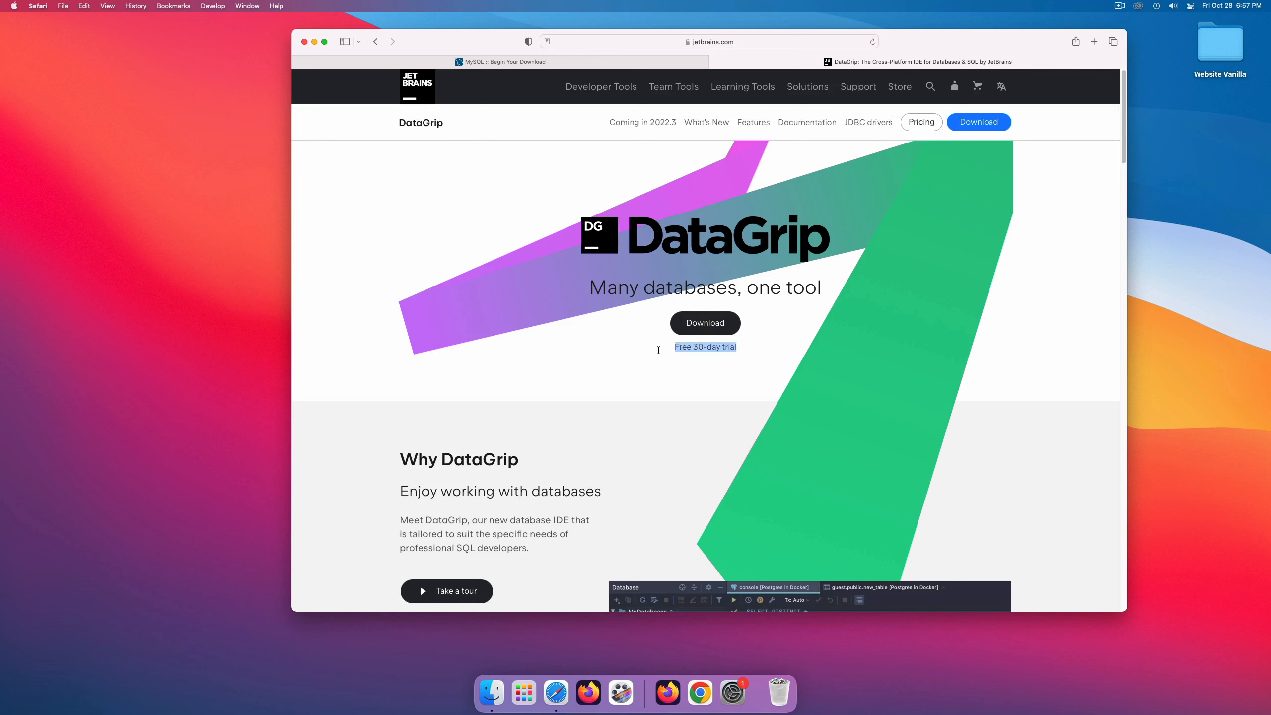
click(767, 343)
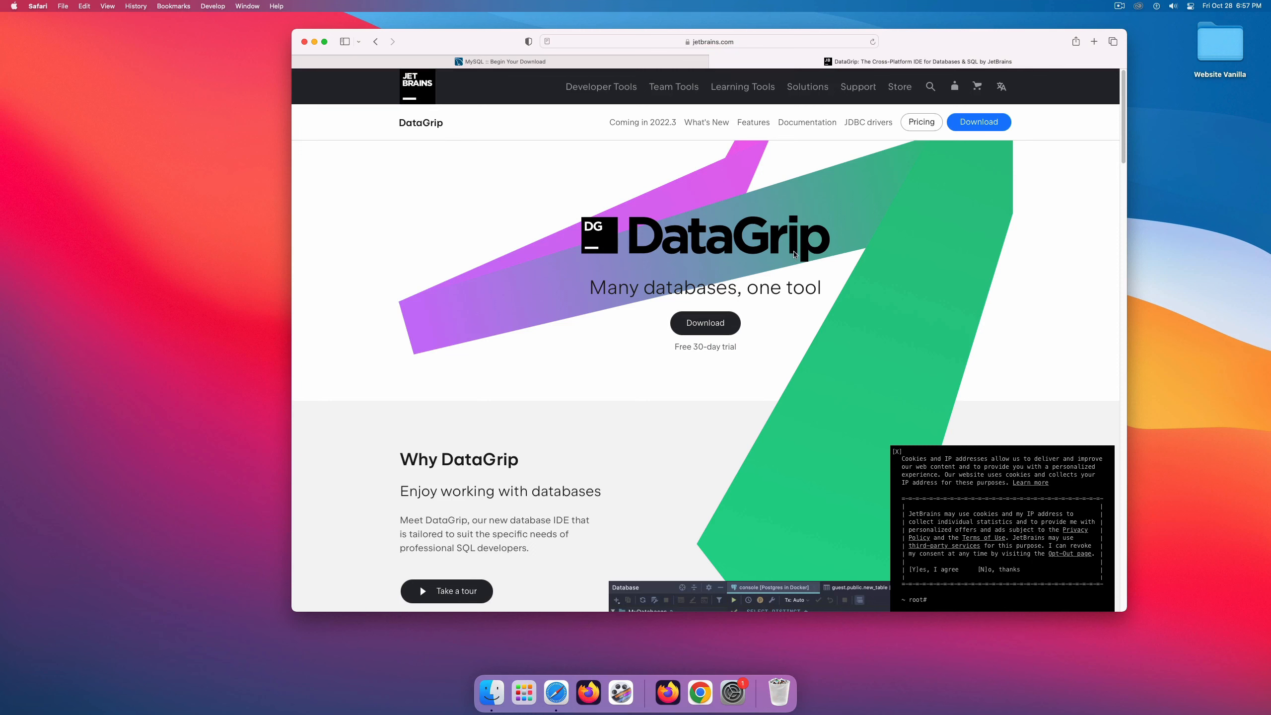
click(704, 325)
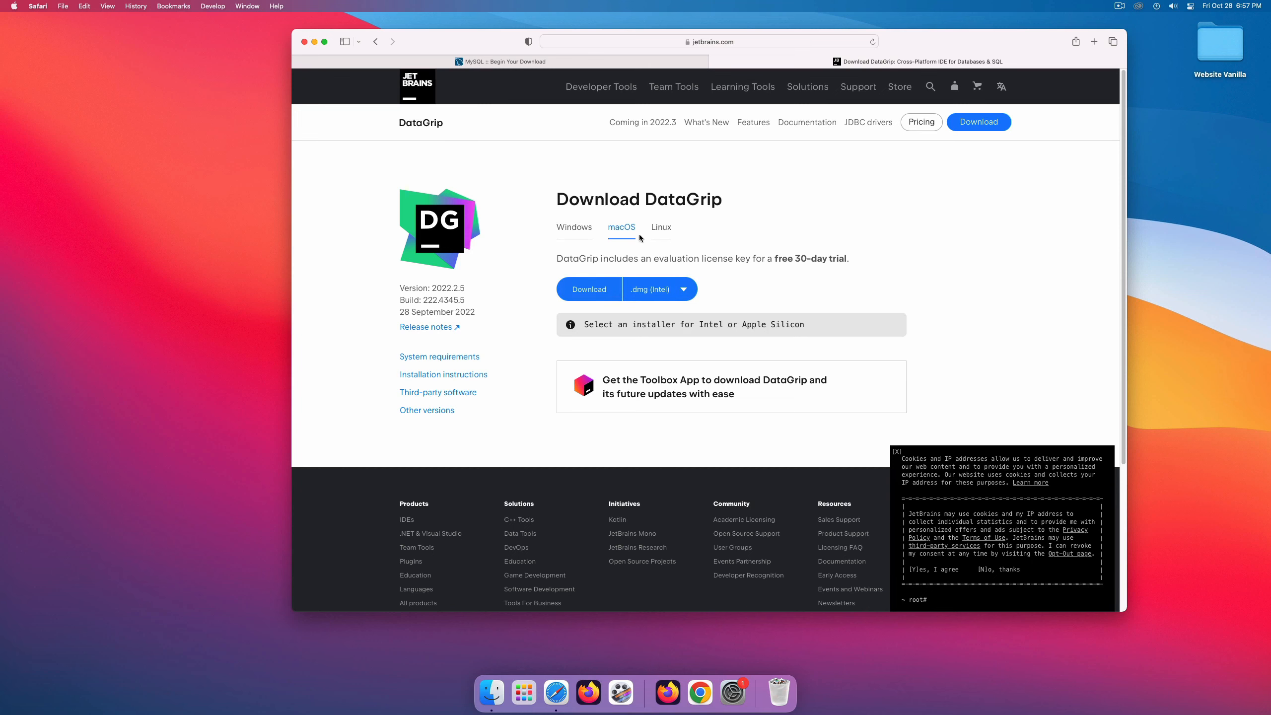
click(596, 290)
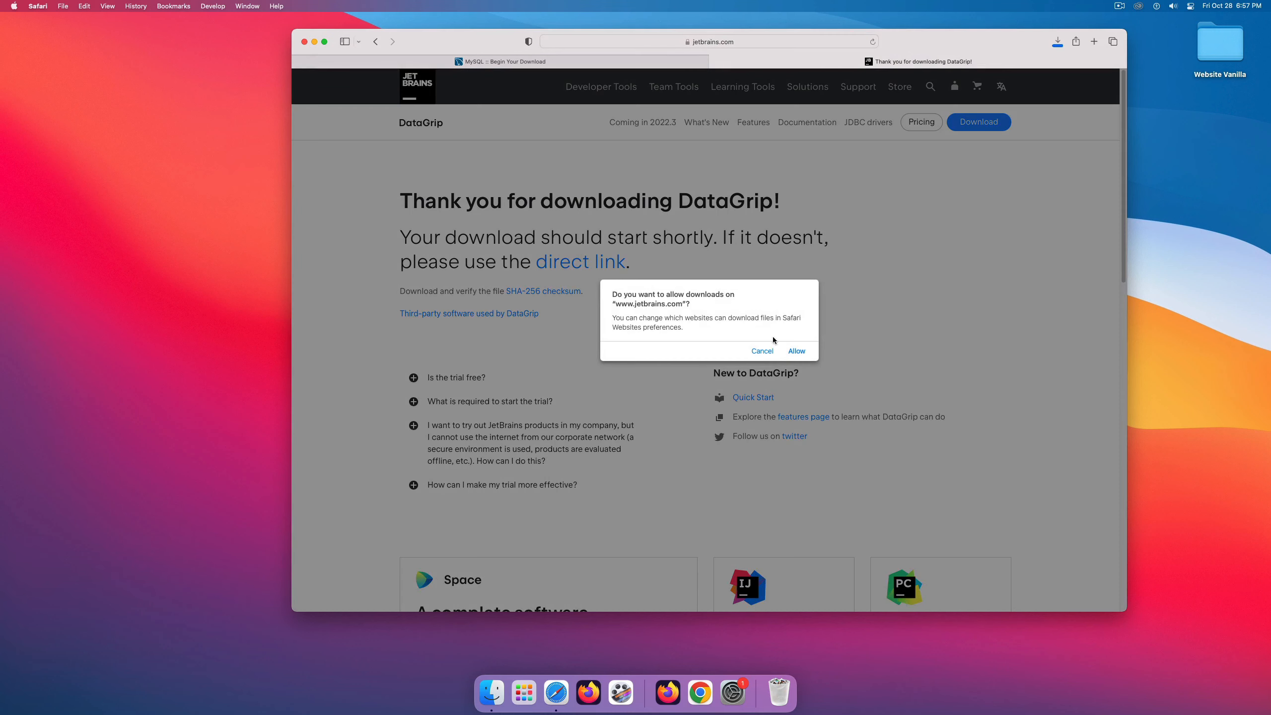
click(795, 352)
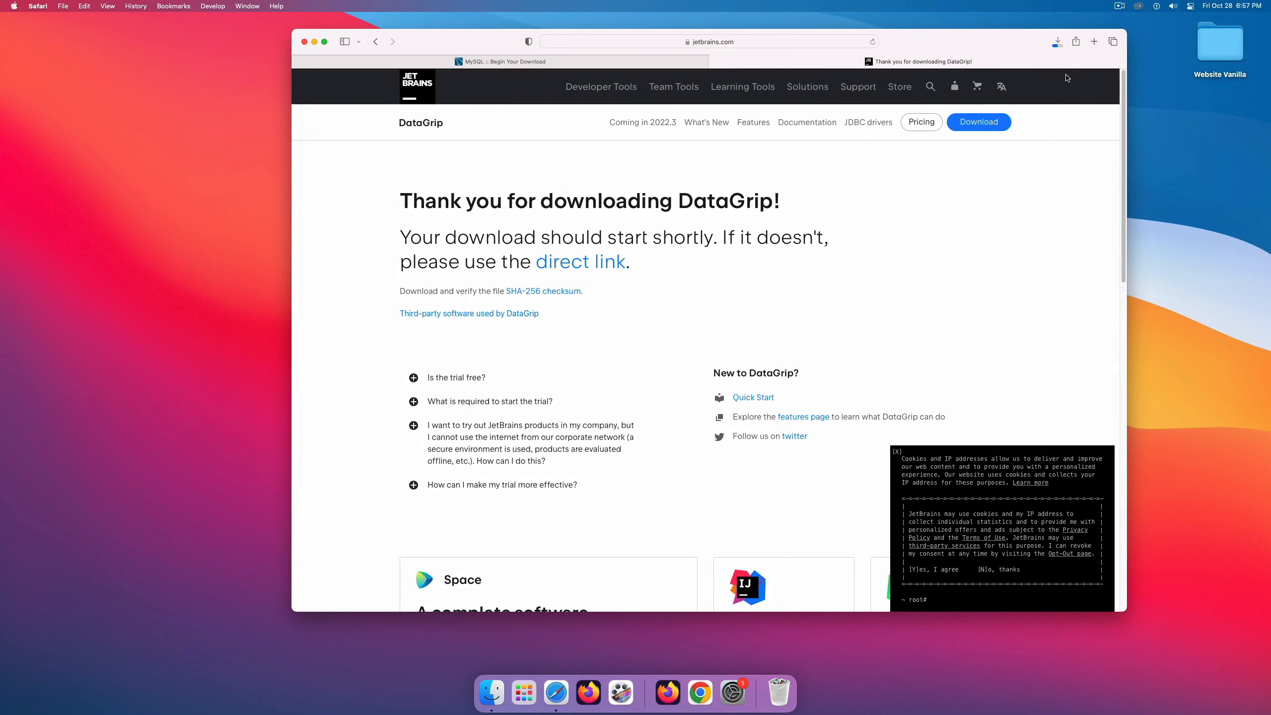
Show the downloaded datagrip-2022.2.5.dmg in Finder and open the disk image.
click(1061, 42)
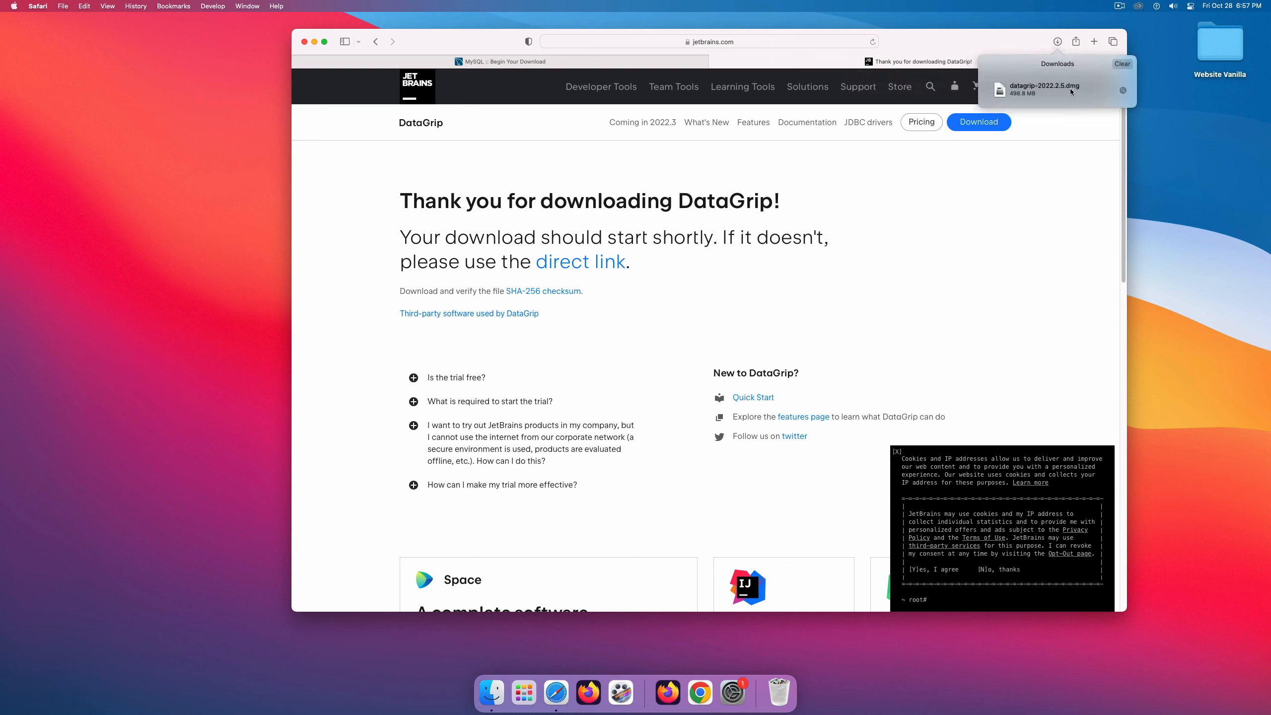
click(1053, 91)
right_click(1053, 90)
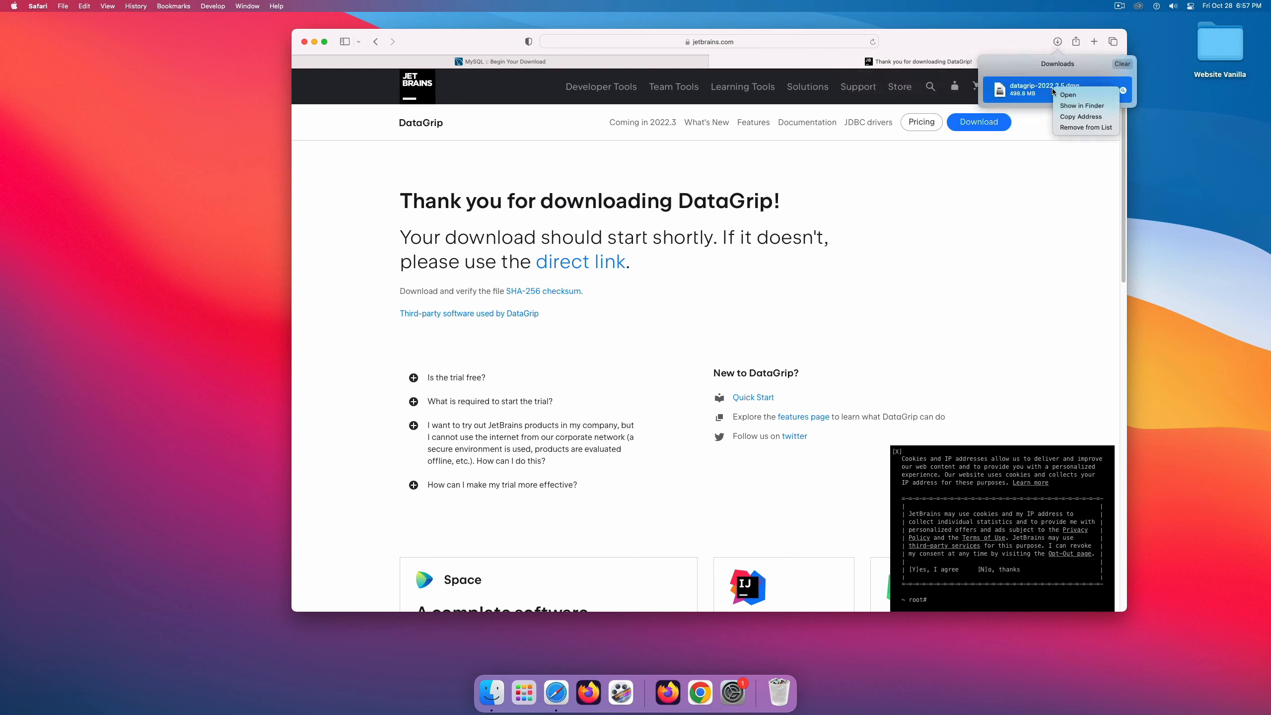
click(1076, 106)
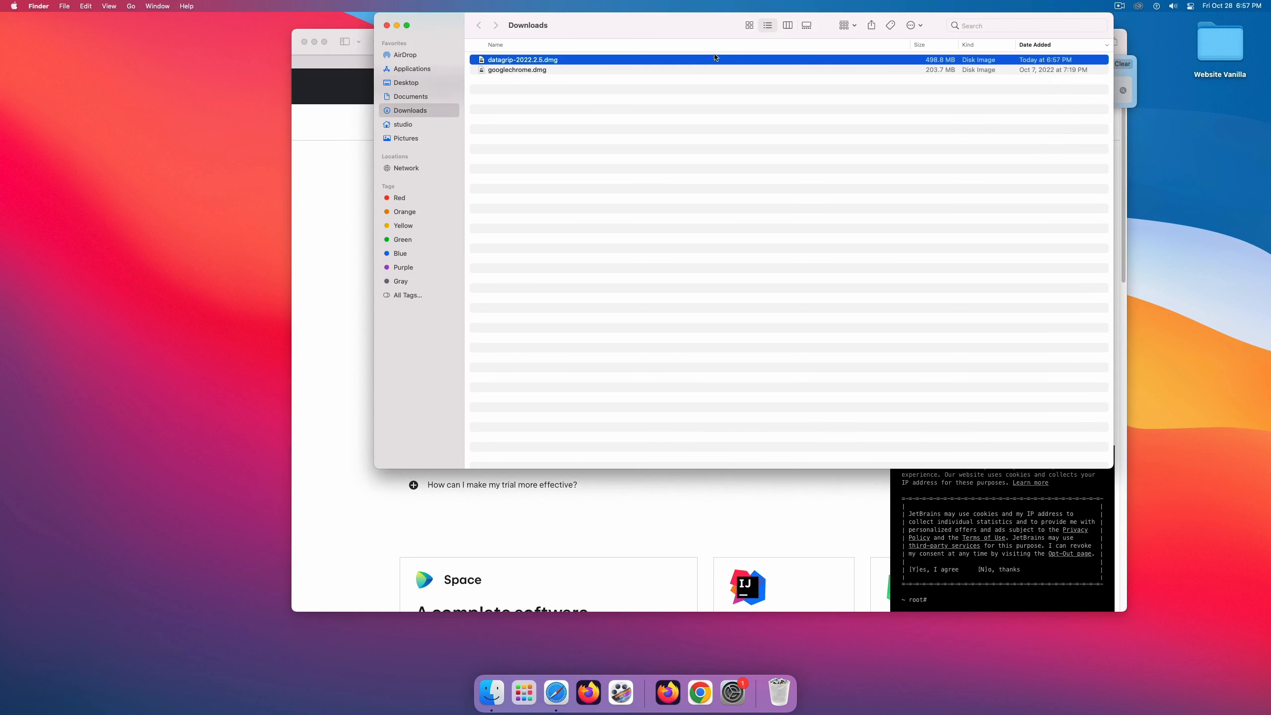
double_click(626, 61)
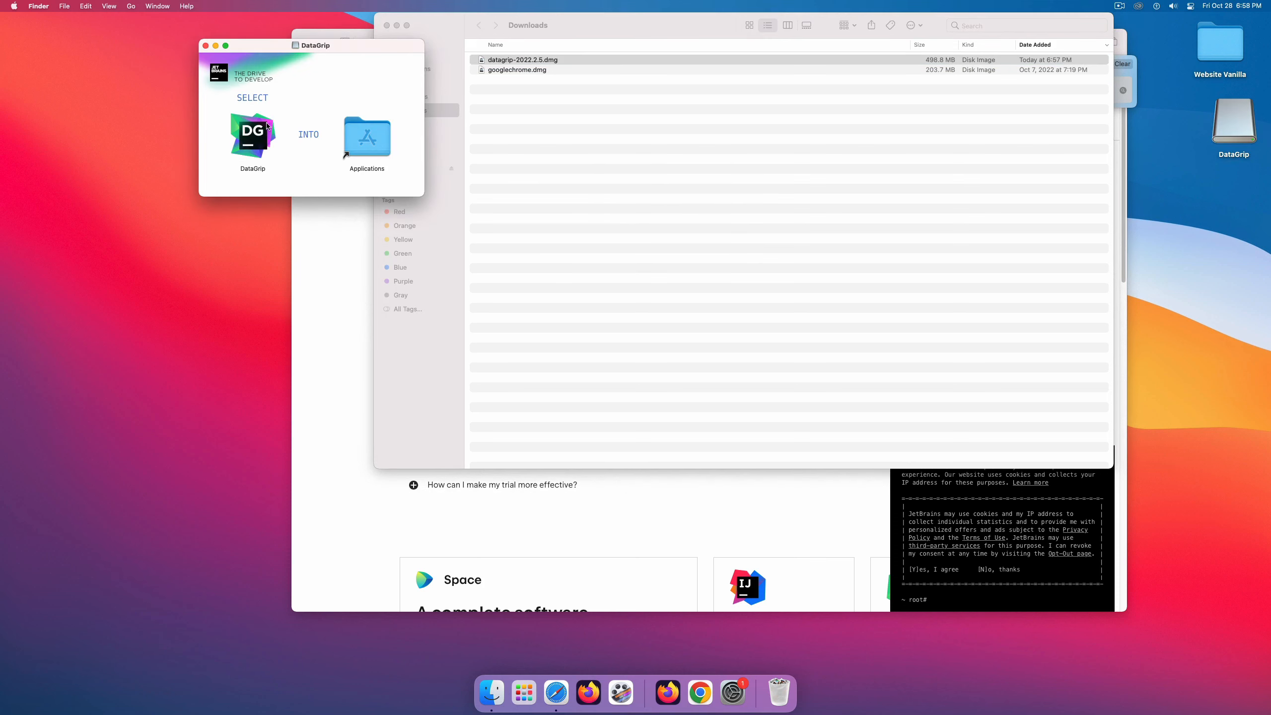
Copy DataGrip into the Applications folder, authorizing the copy with the administrator's user name and password.
drag(252, 150, 357, 143)
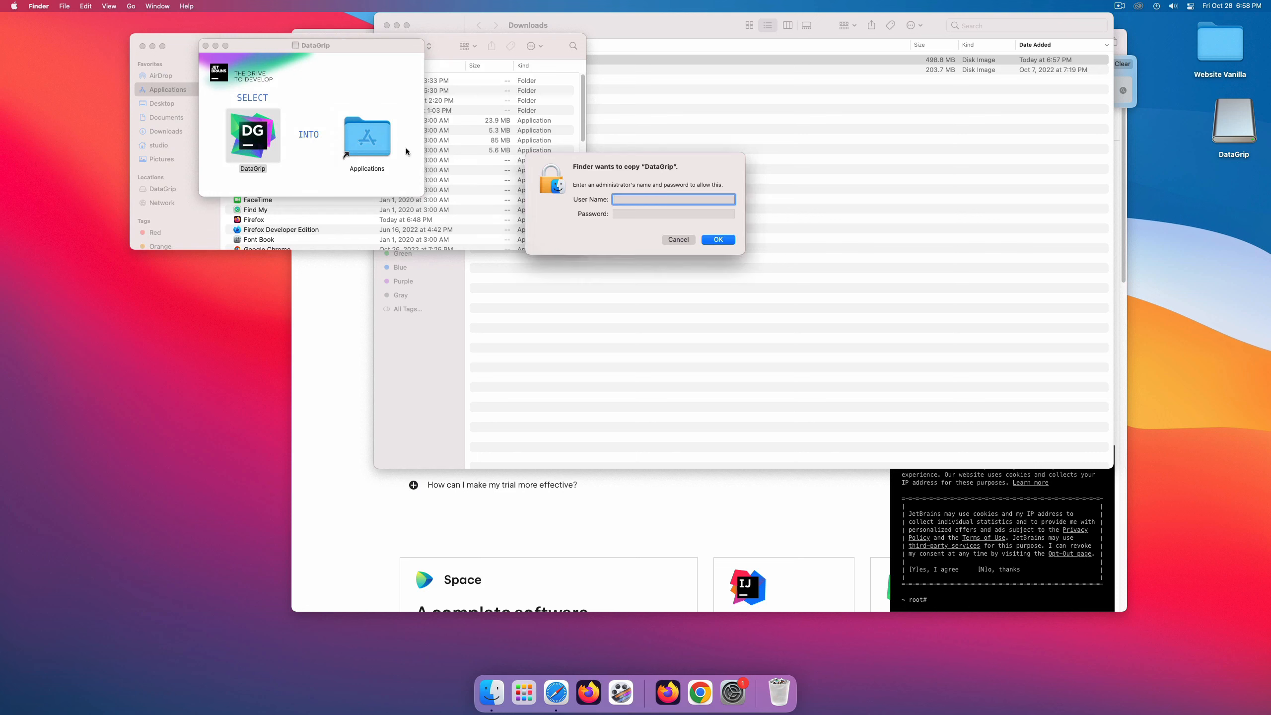
text(cdm)
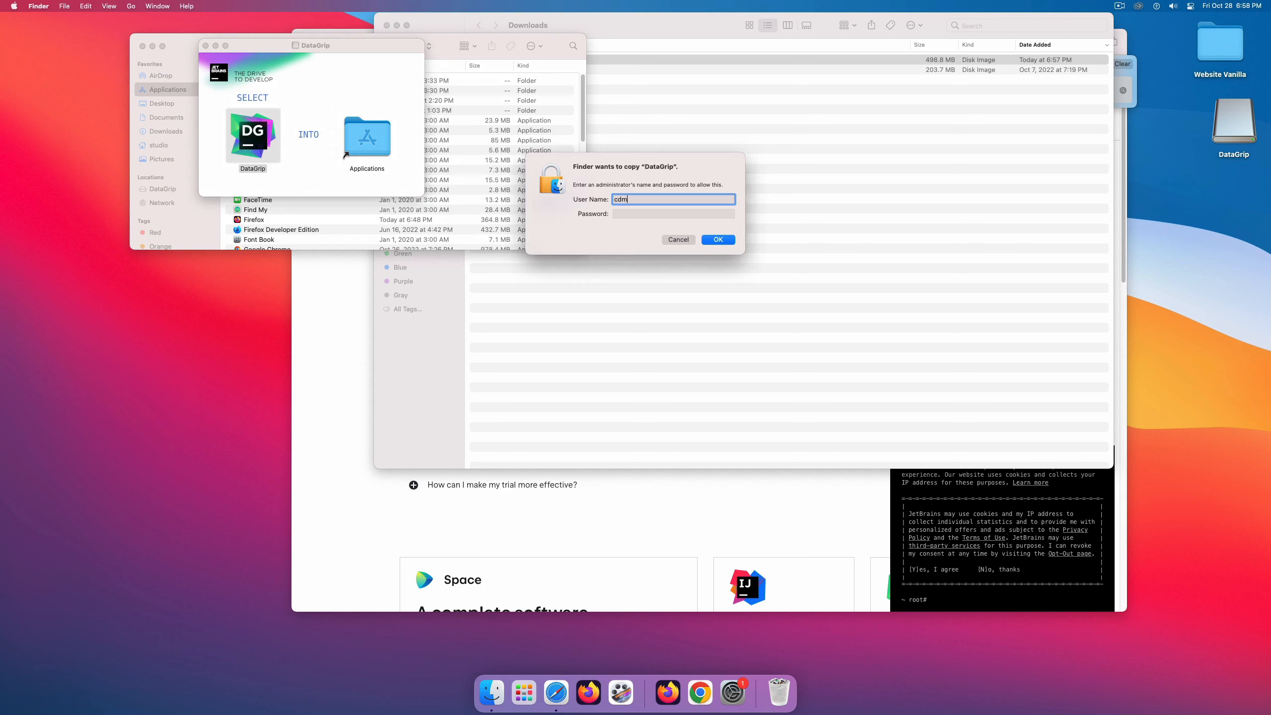
key(Tab)
text(•••••••••)
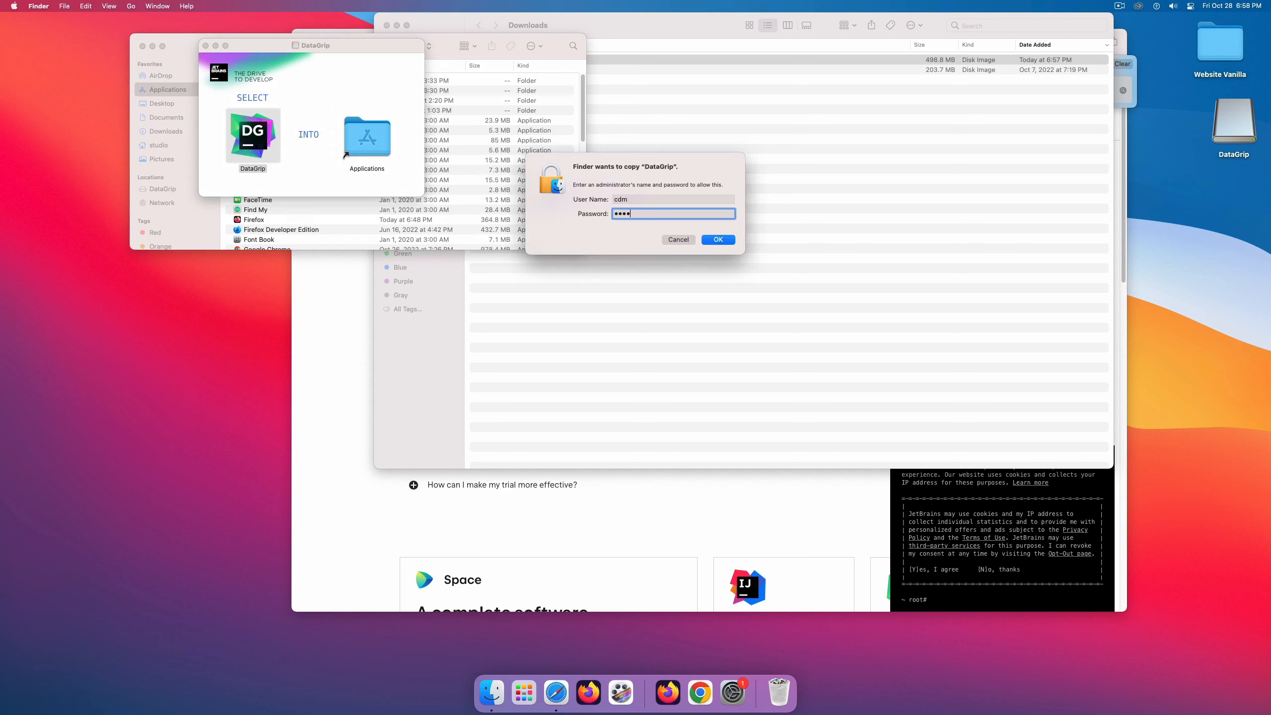
key(Return)
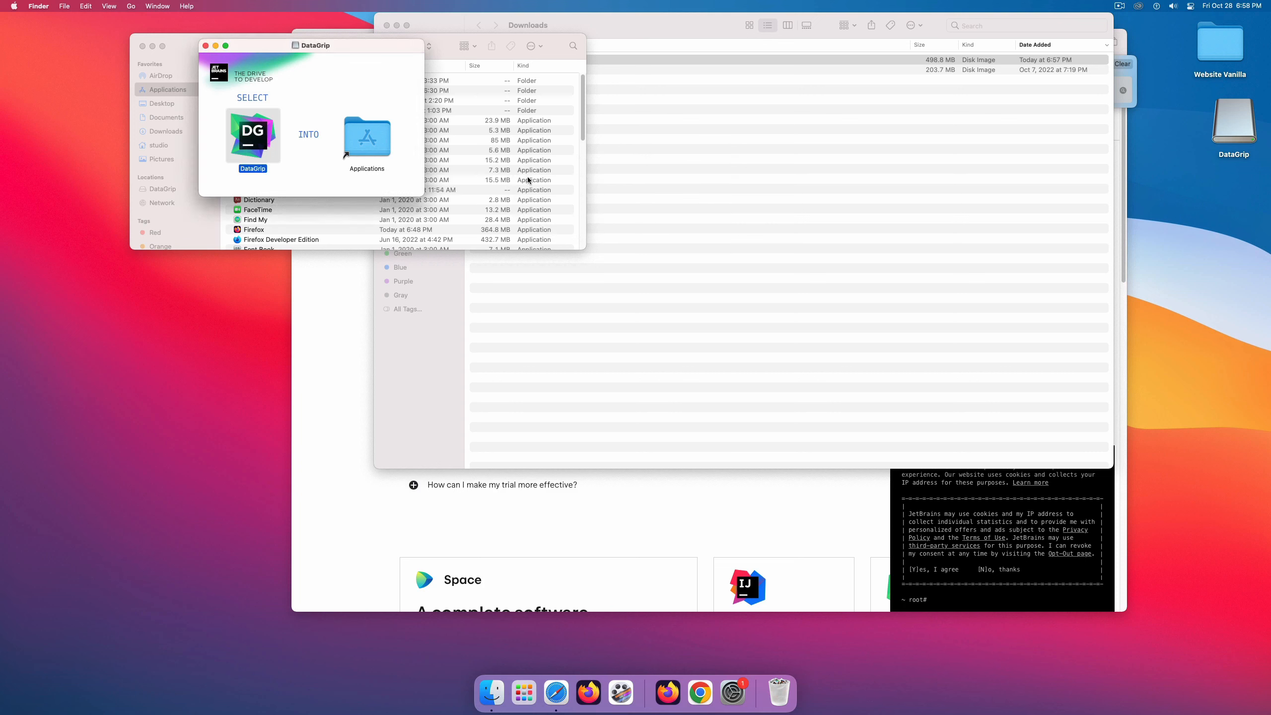
Close the DataGrip disk image, Applications and Downloads windows, and clear Safari's download list.
click(205, 46)
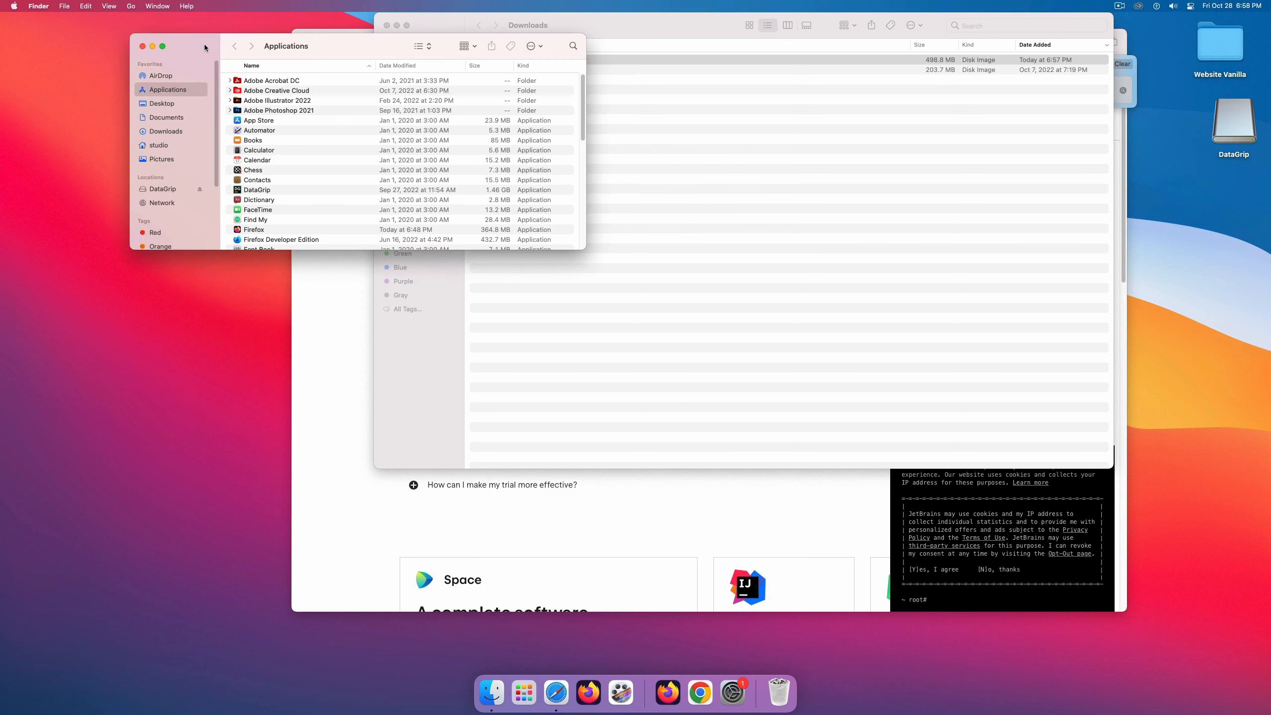
click(143, 47)
click(386, 25)
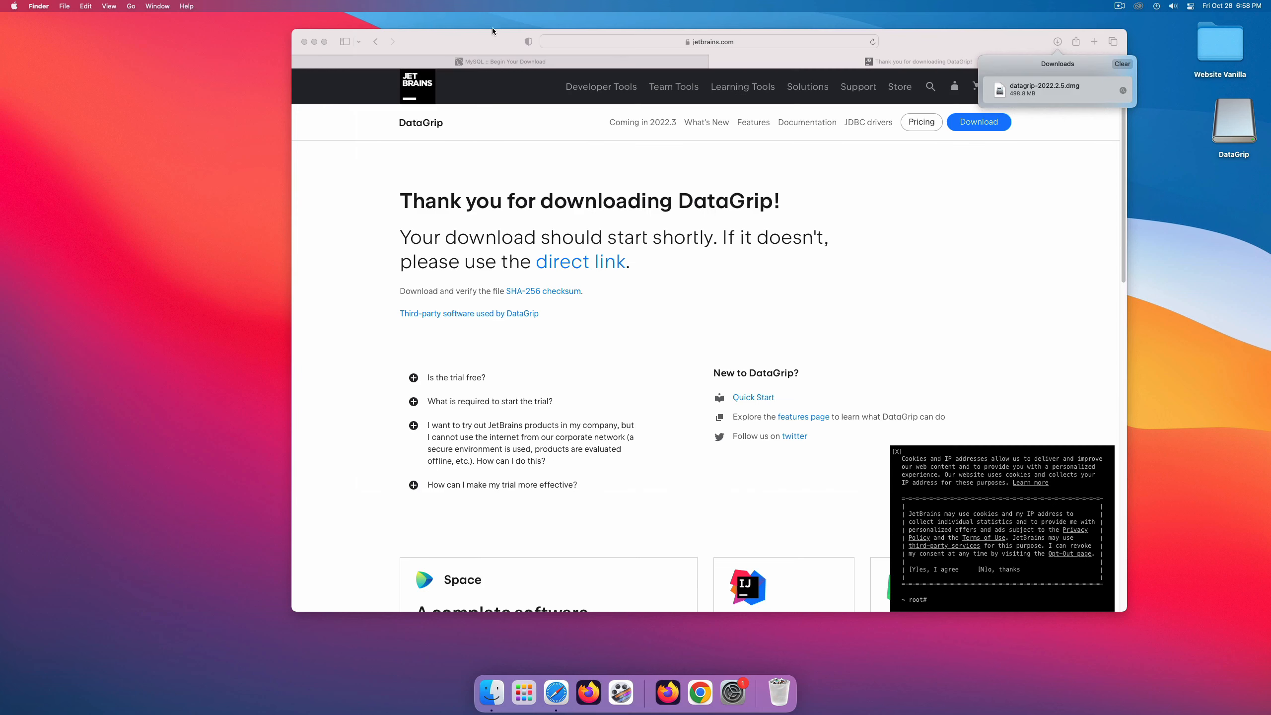
click(1121, 65)
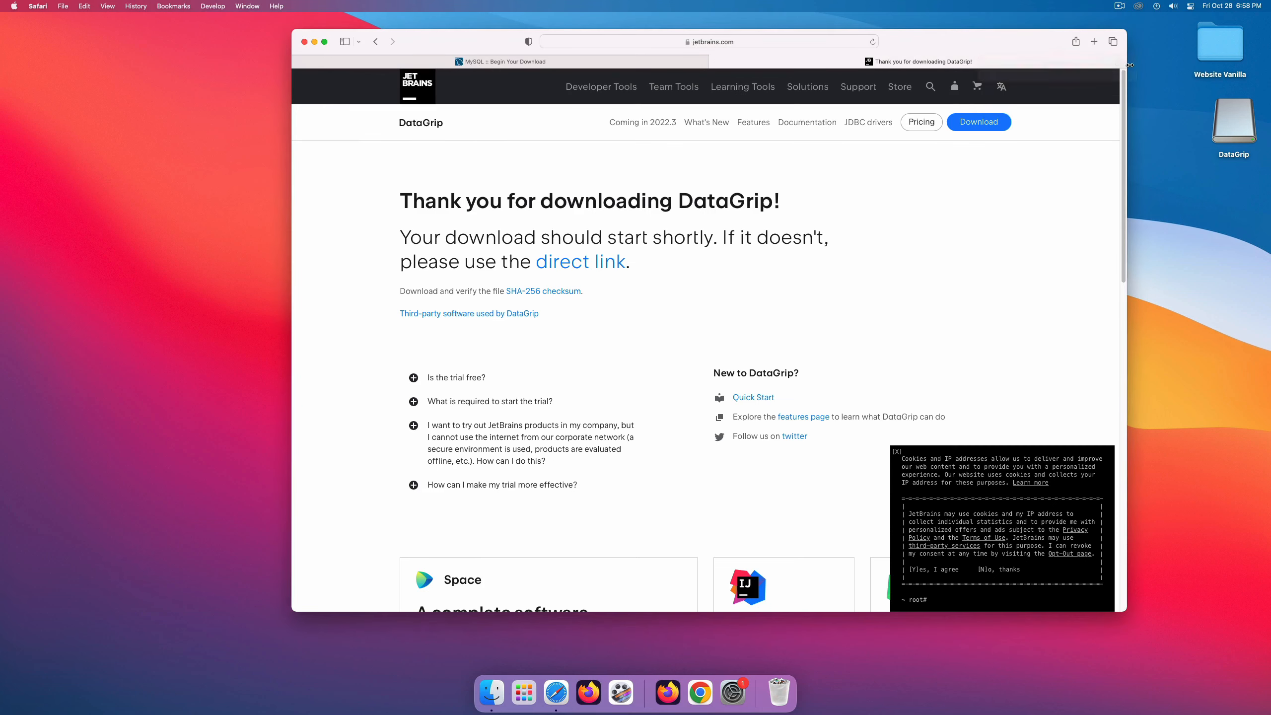
Eject the DataGrip disk image from the desktop and minimize the Safari window.
right_click(1243, 126)
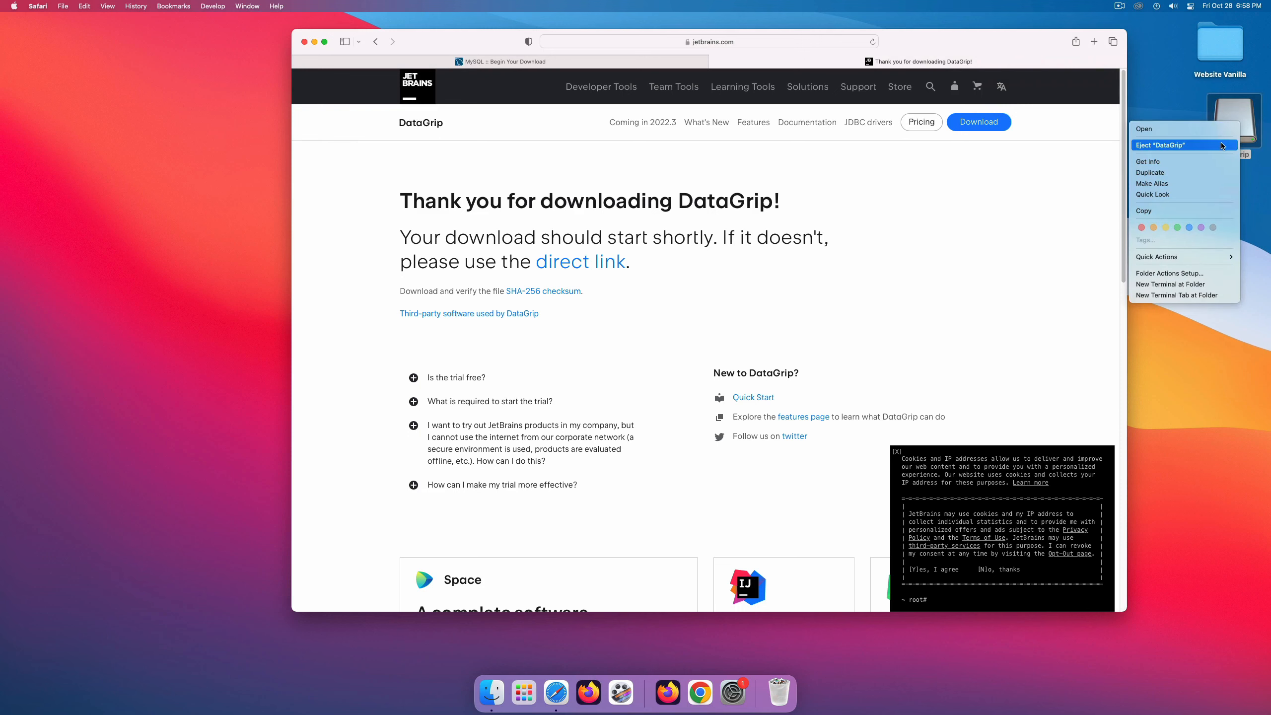
click(1223, 145)
click(314, 41)
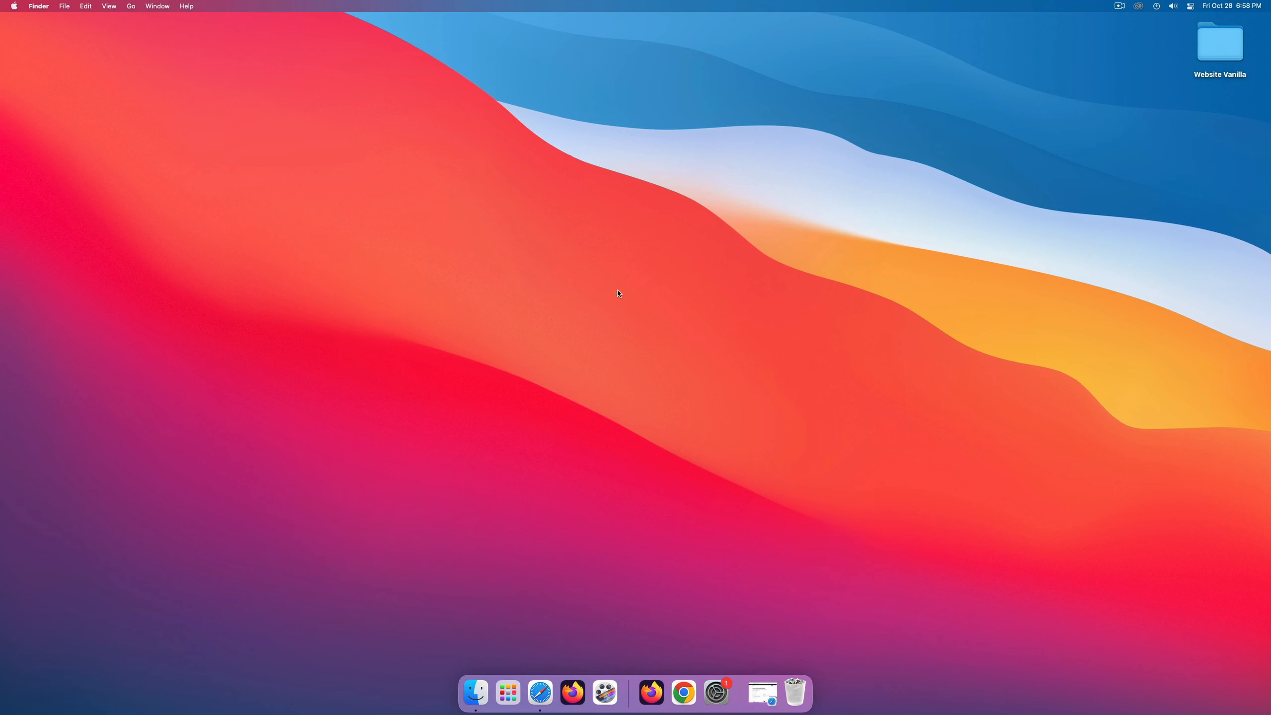
Launch DataGrip from the first page of Launchpad.
click(508, 693)
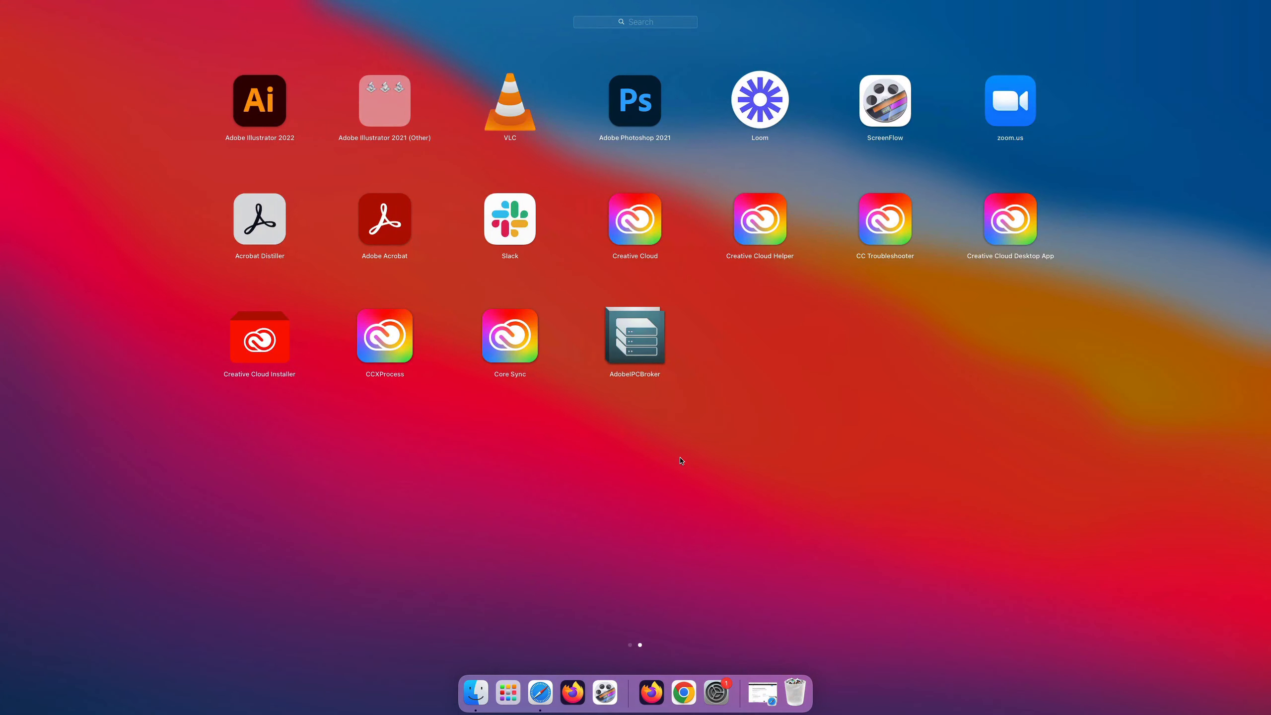
scroll(690, 453, left, 3)
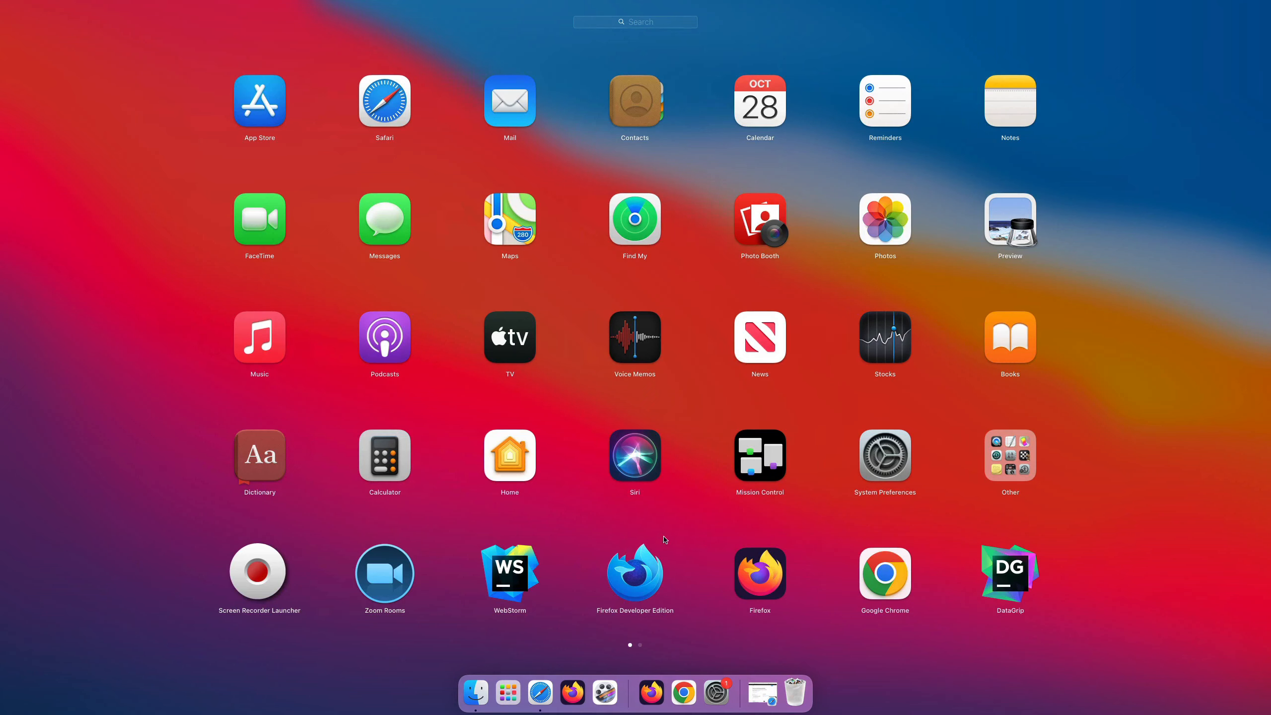
click(1017, 574)
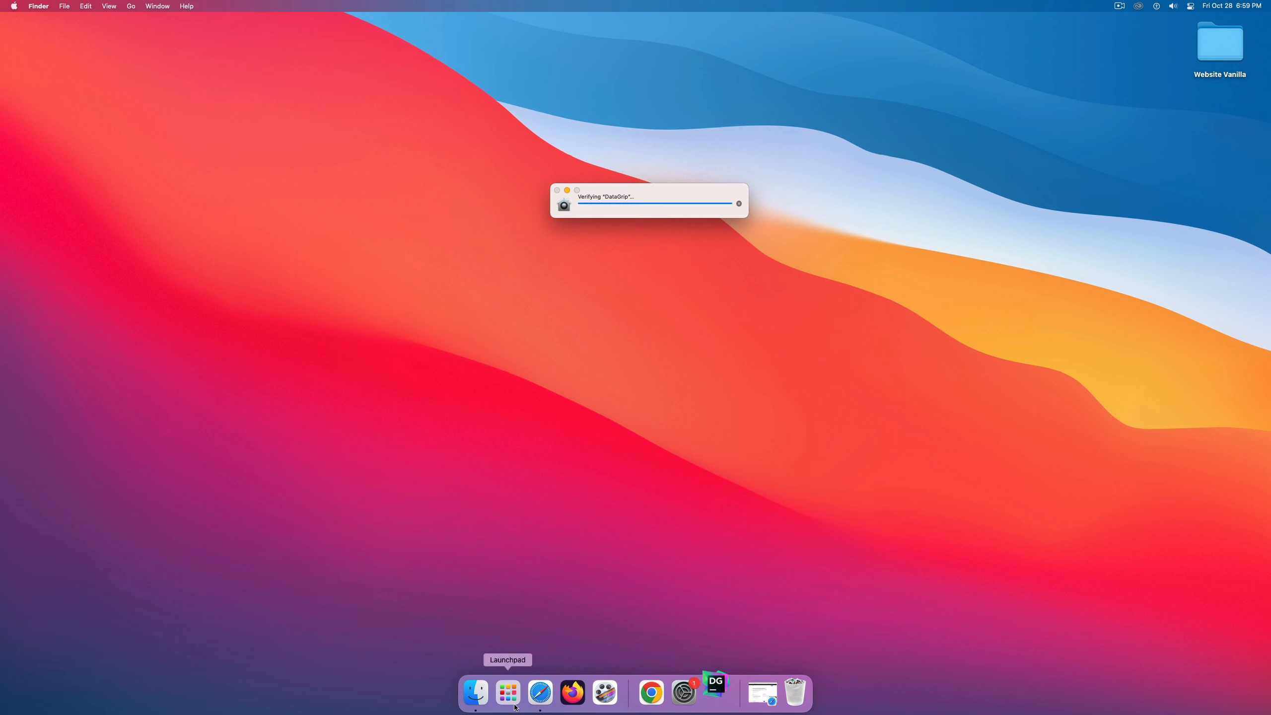
Open DataGrip from the Applications folder in Finder, close the folder window and approve opening the downloaded app.
click(475, 697)
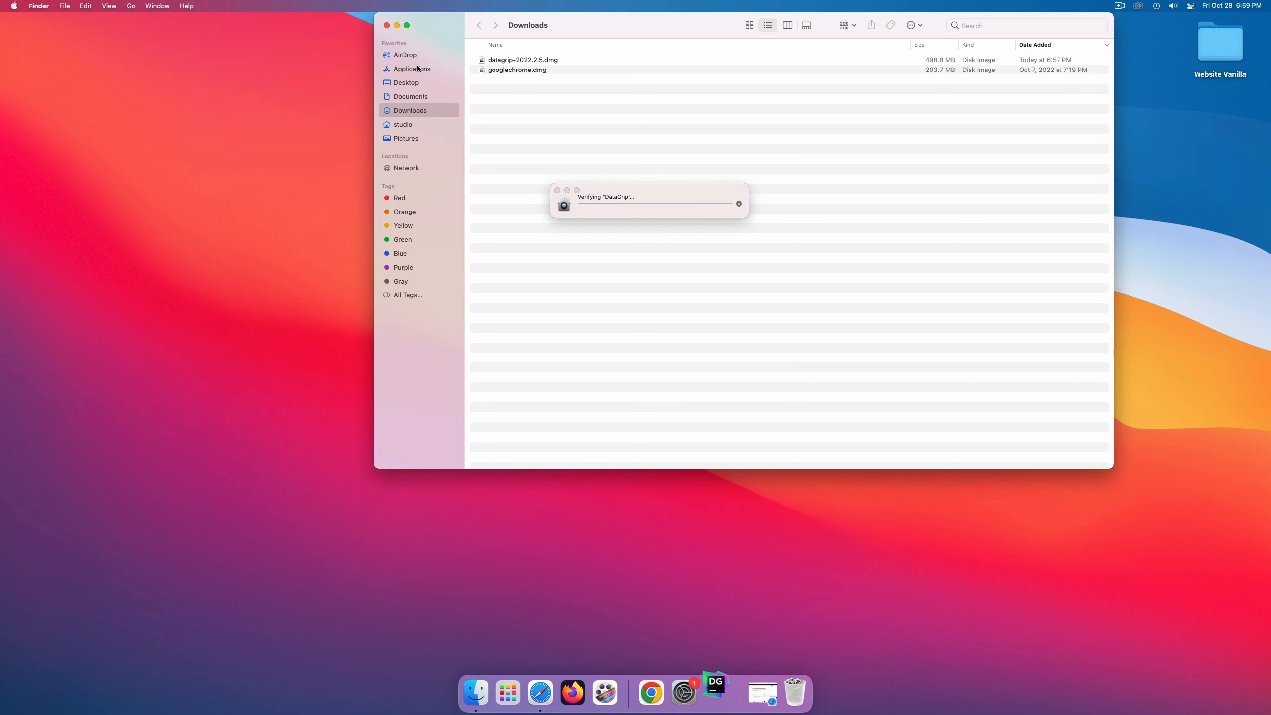
click(417, 69)
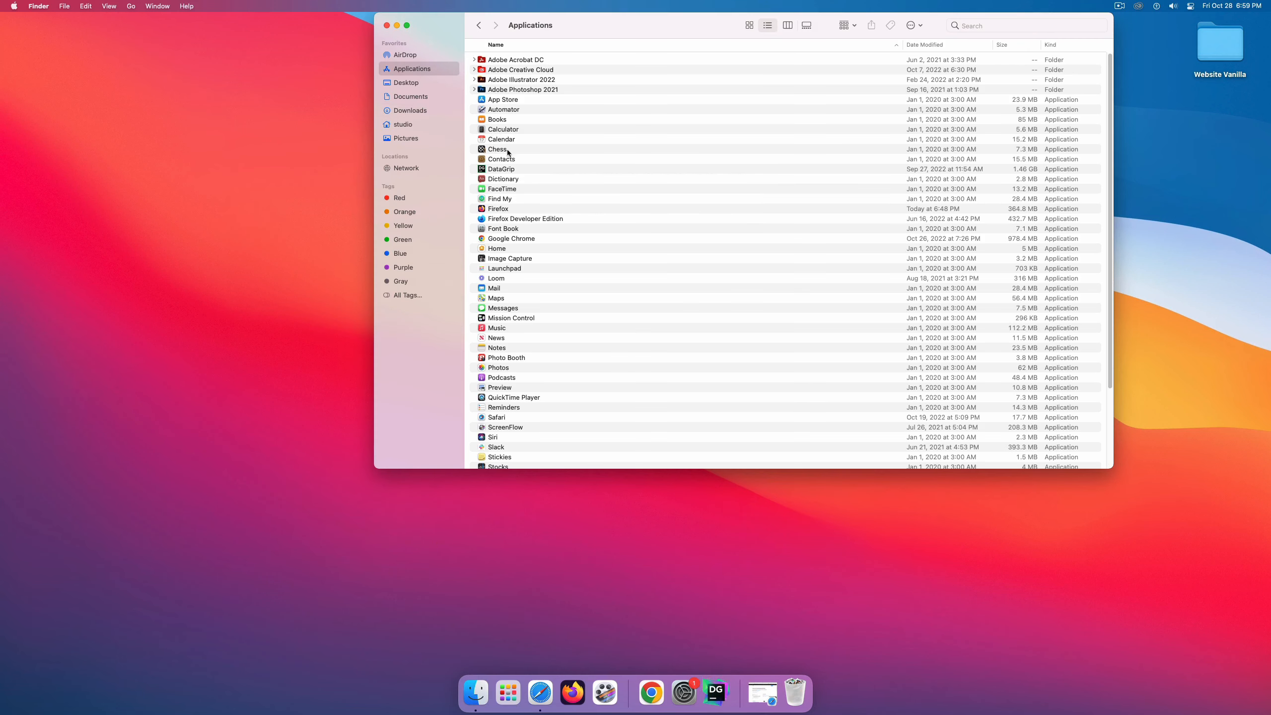
double_click(503, 171)
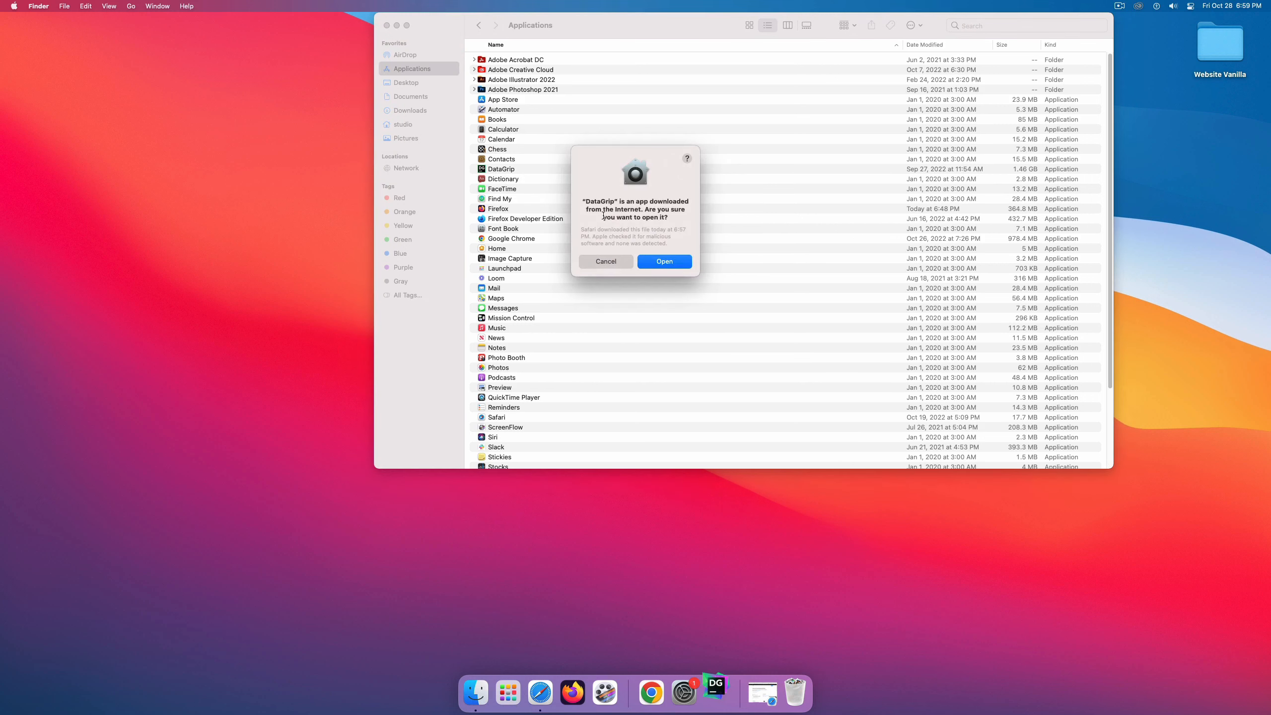
click(388, 26)
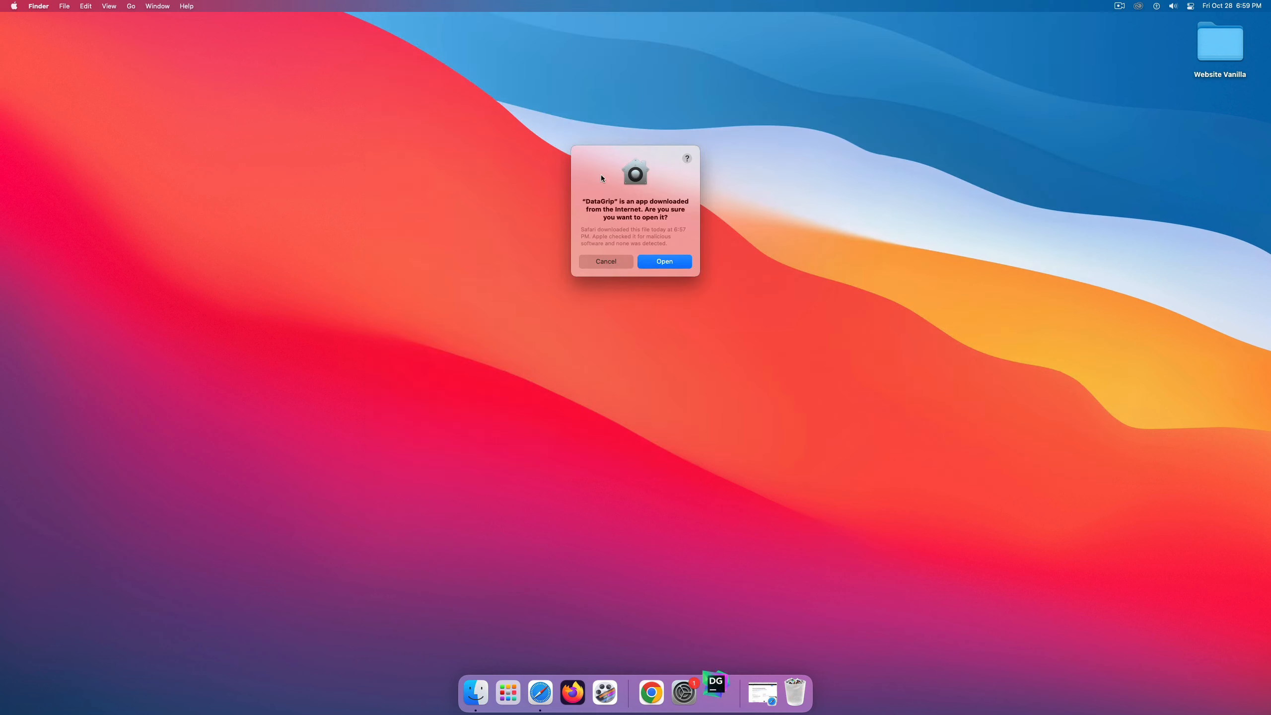
click(669, 263)
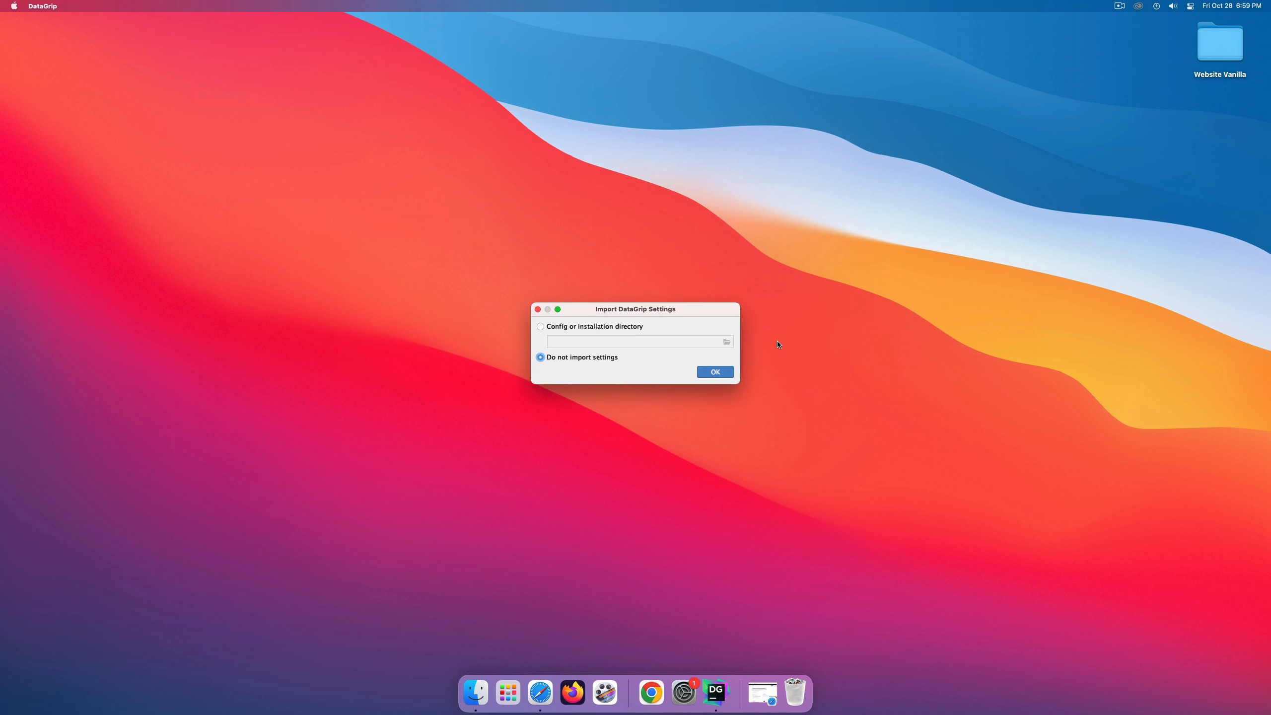
Search for datagrip in Spotlight and dismiss the search.
key(super+space)
text(datagr)
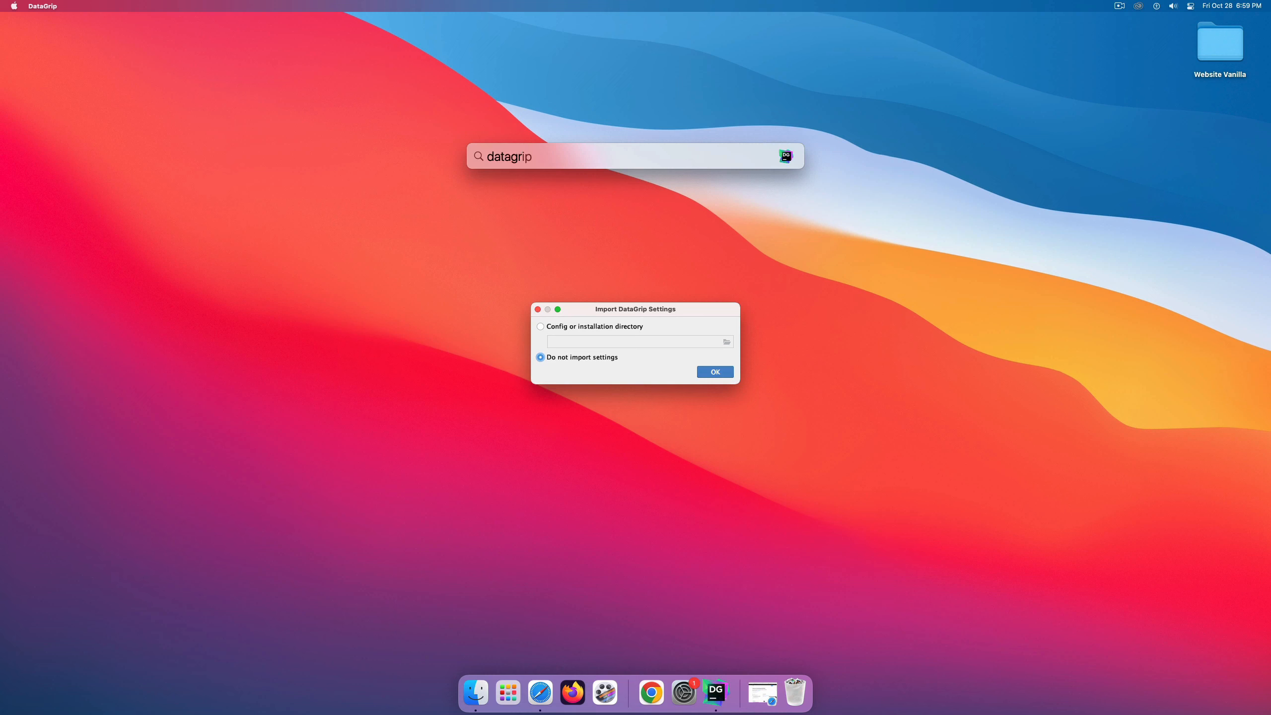
text(i)
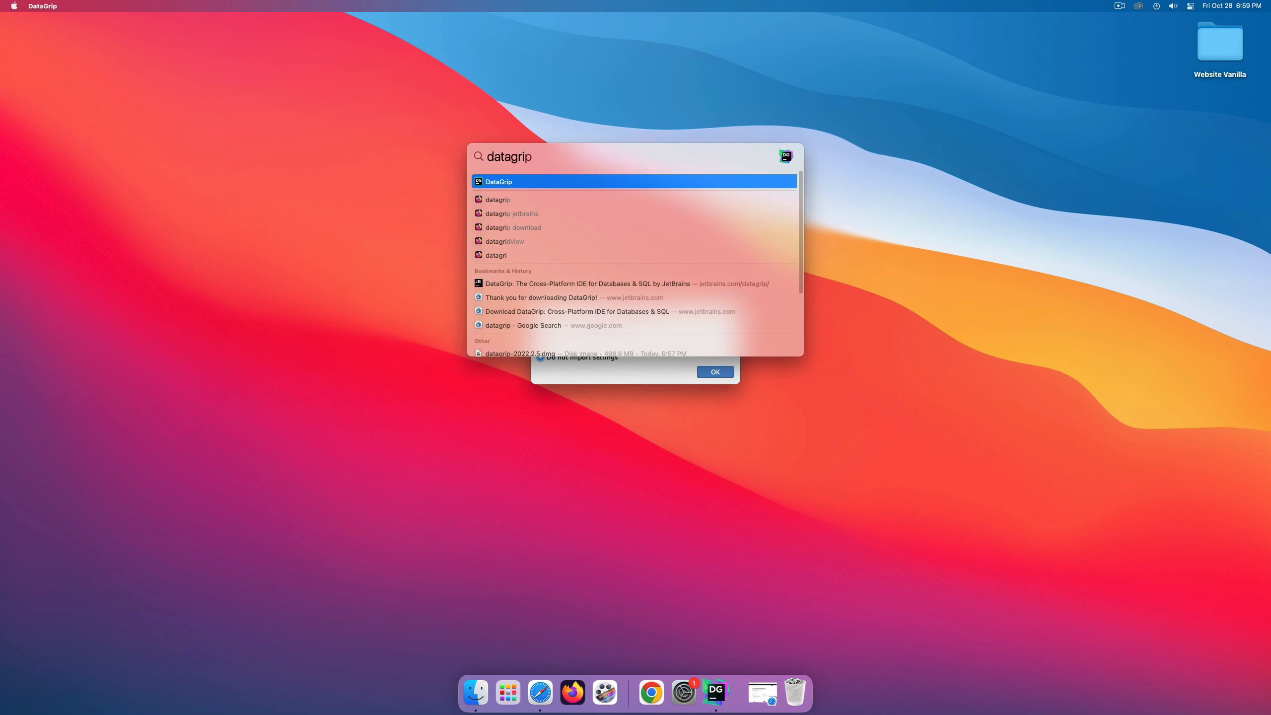
click(1076, 354)
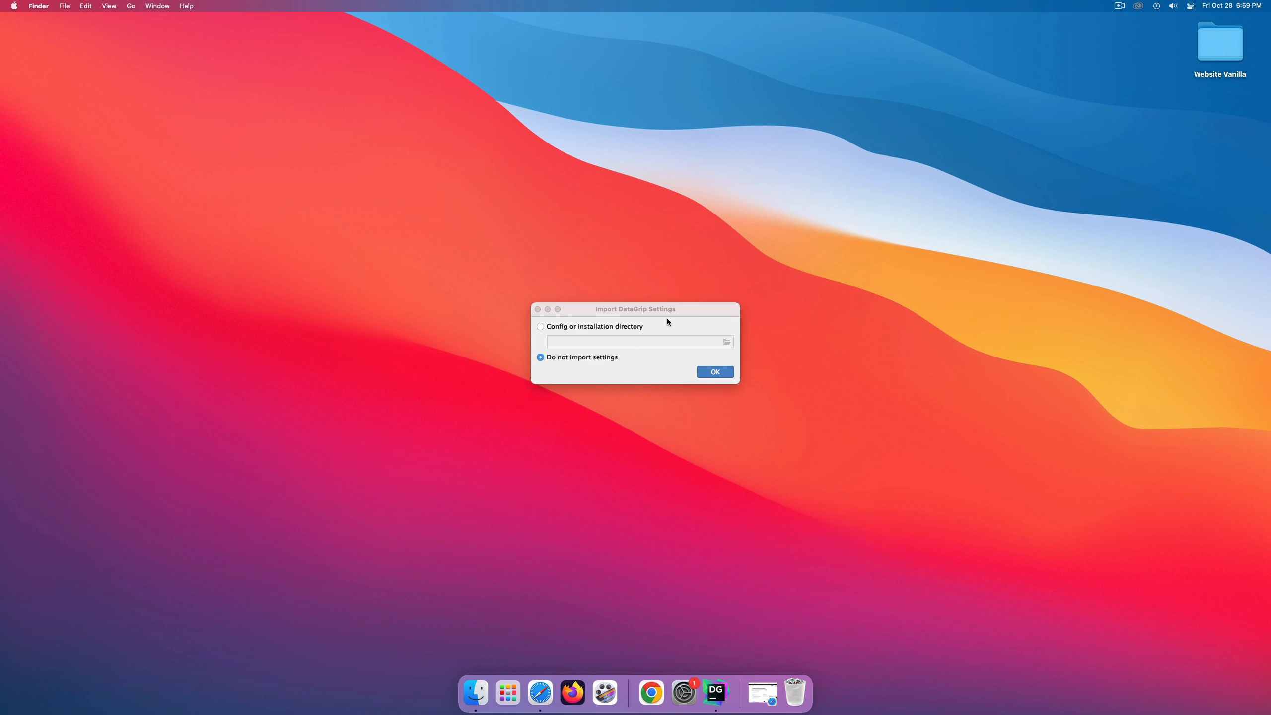
Start DataGrip without importing settings and create a new project named MySQLProject1 in the default location.
drag(669, 312, 664, 238)
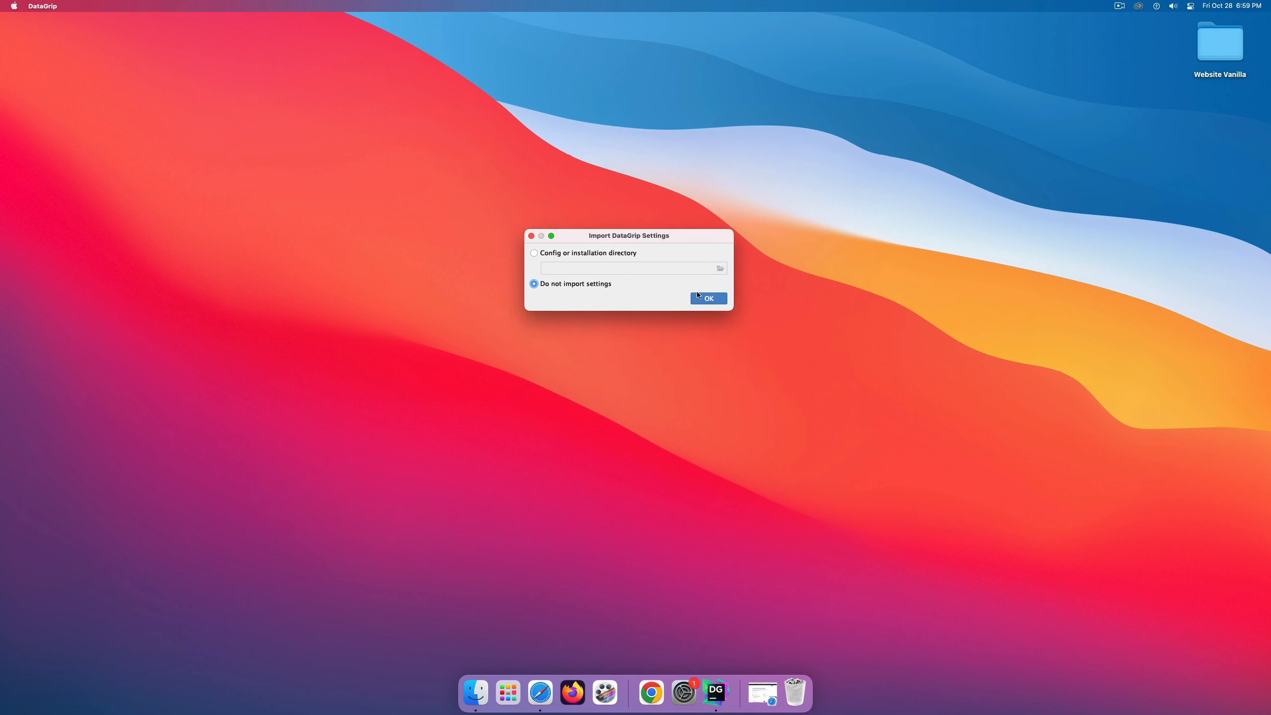
click(711, 300)
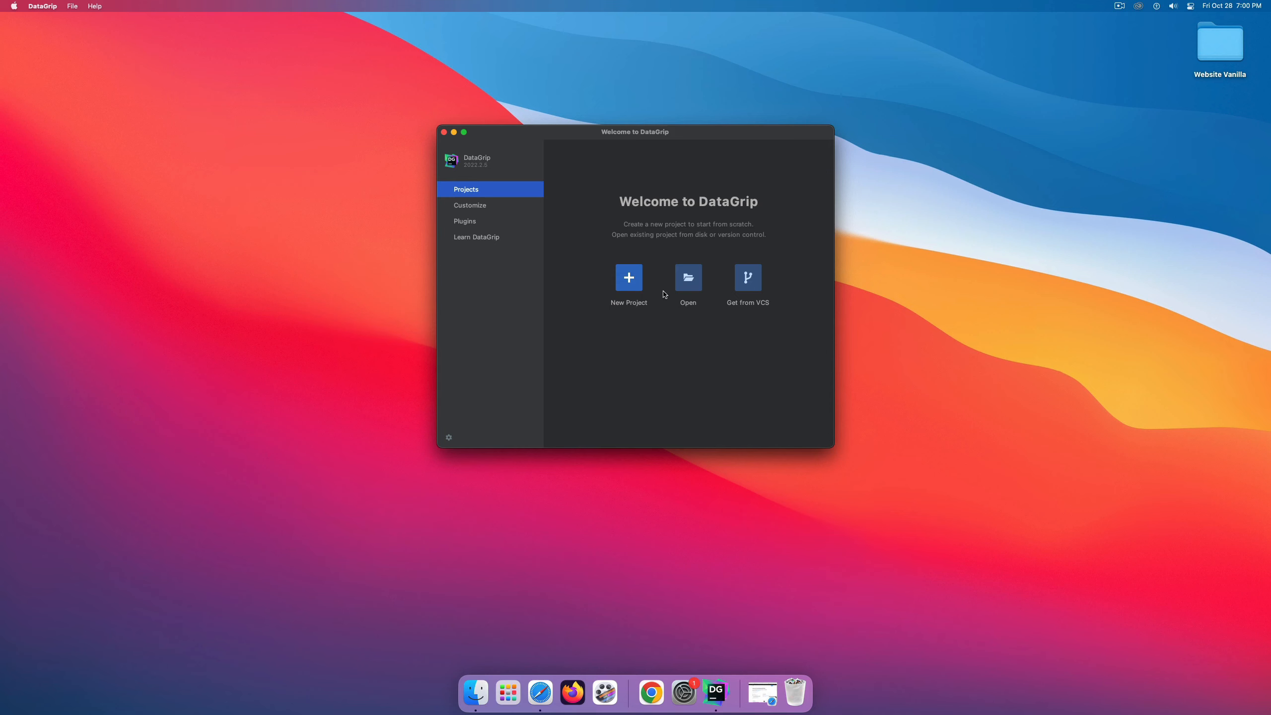
click(630, 279)
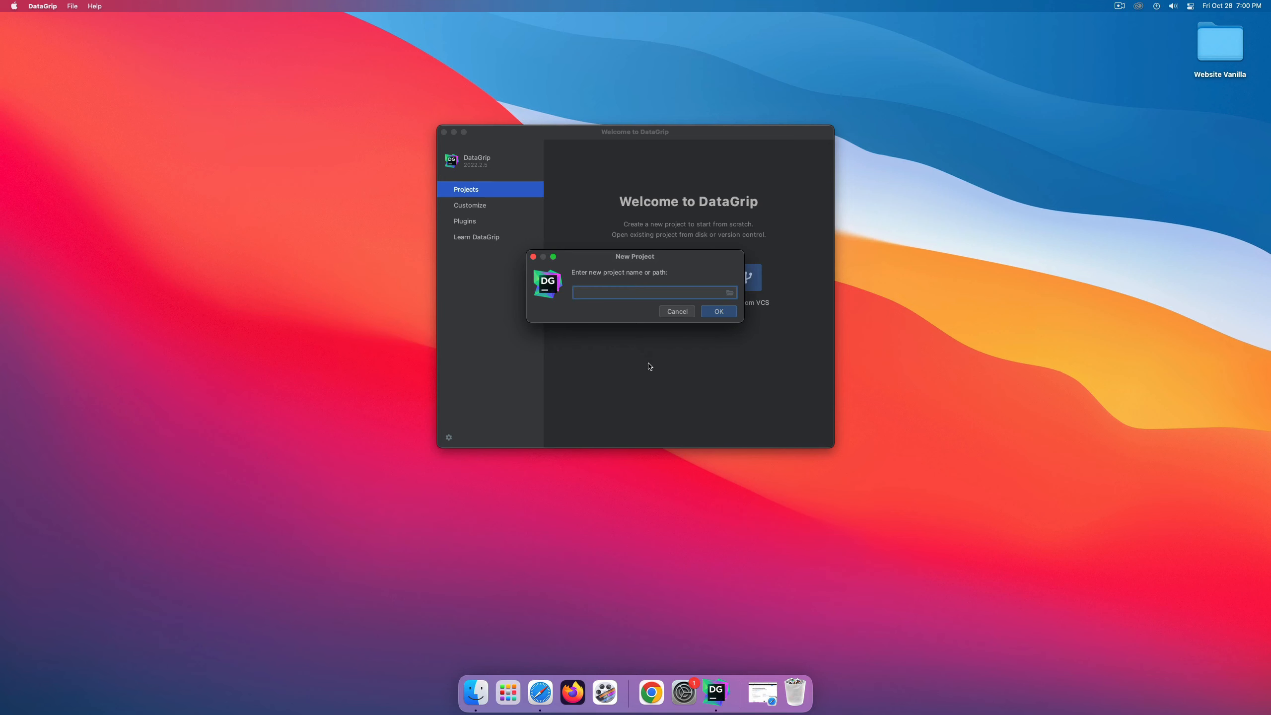
text(MySQLProject1)
click(733, 295)
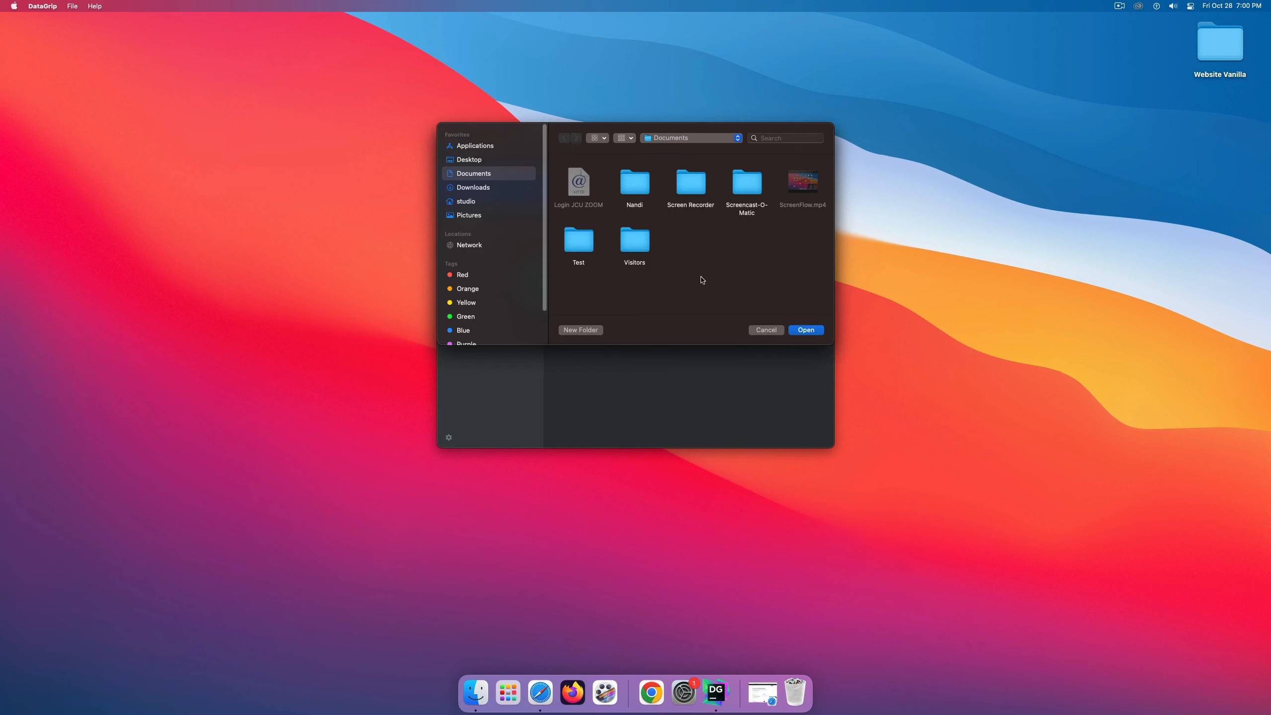
click(766, 331)
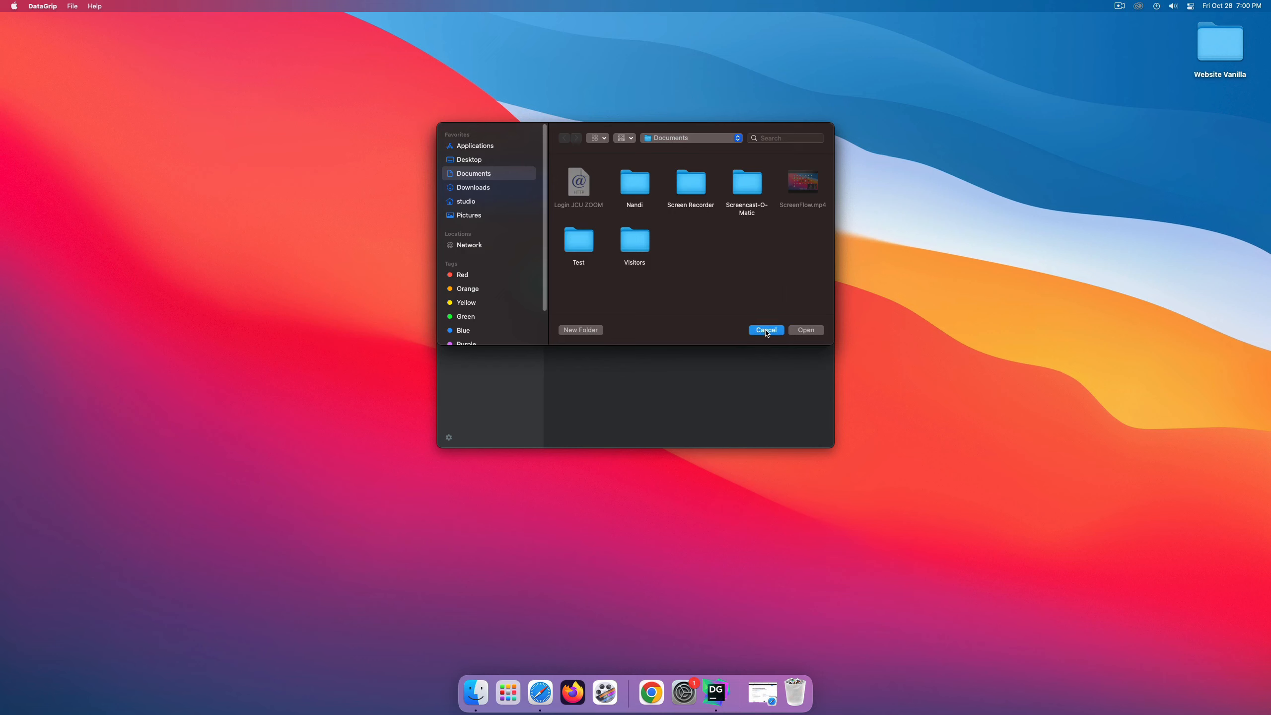
click(726, 313)
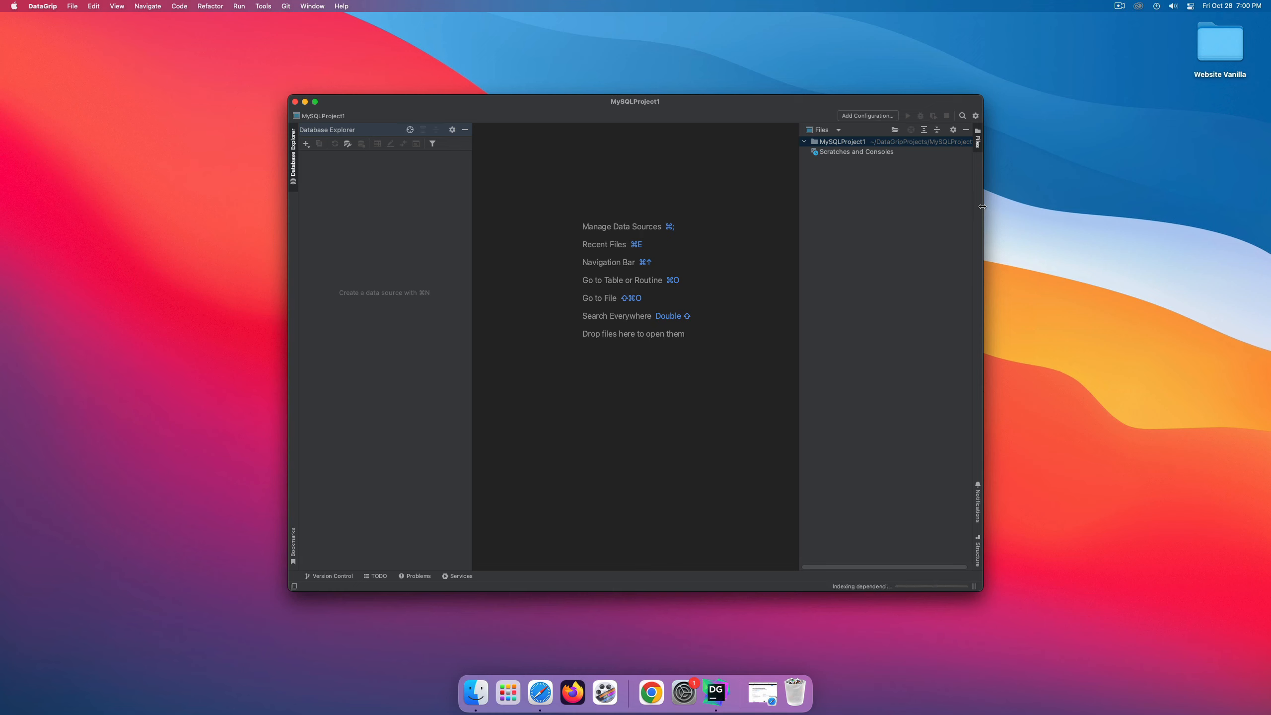
drag(982, 206, 1054, 203)
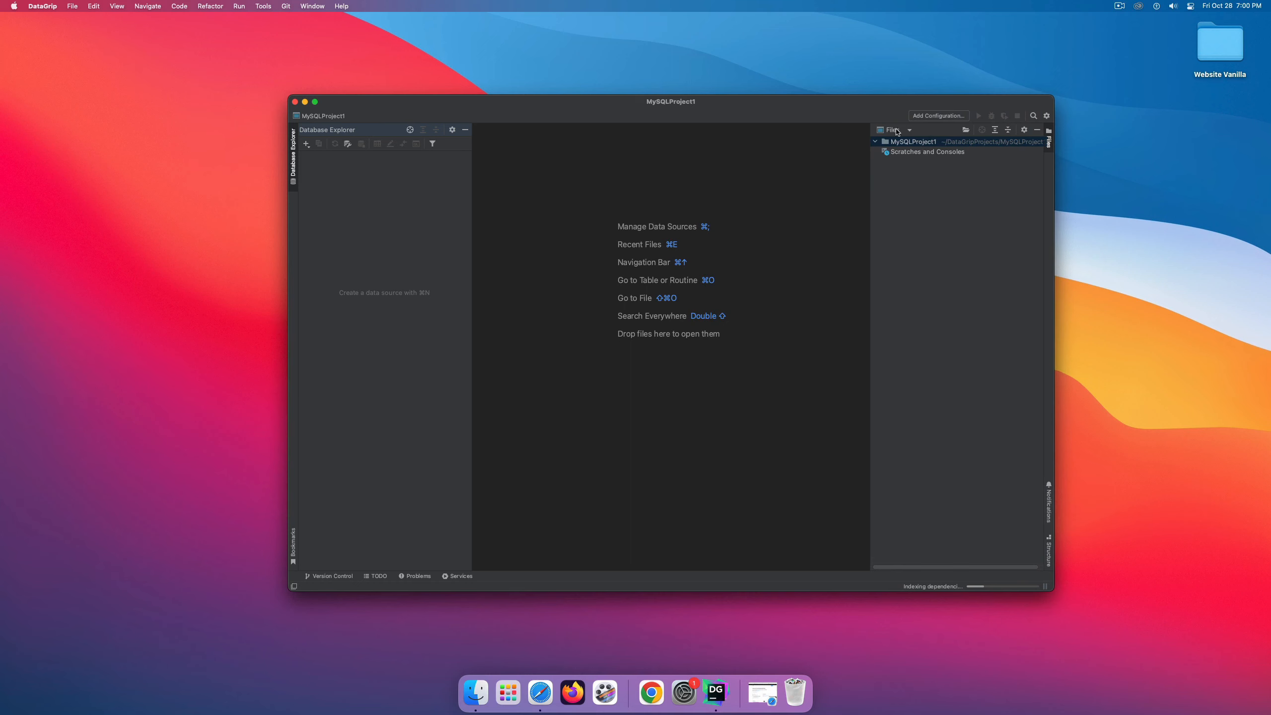
Reveal the MySQLProject1 folder in Finder, select its parent DataGripProjects folder and widen the Finder window.
right_click(969, 142)
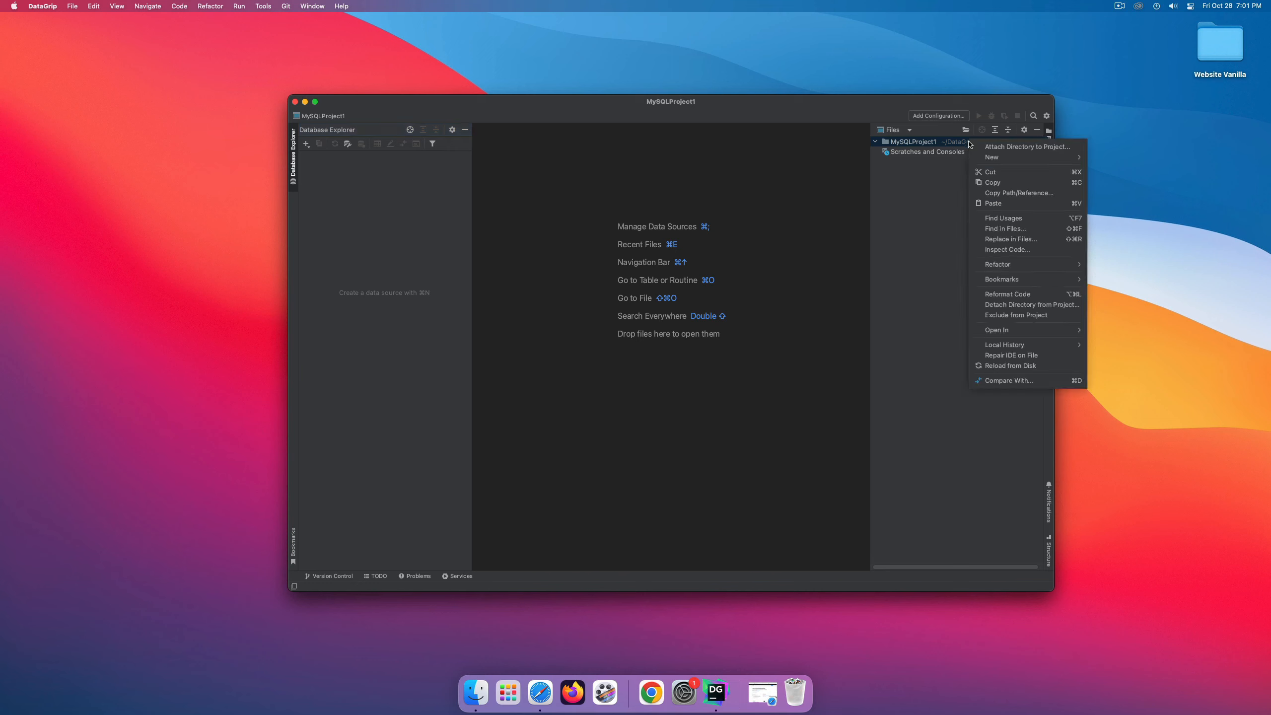
mouse_move(1024, 331)
click(1101, 330)
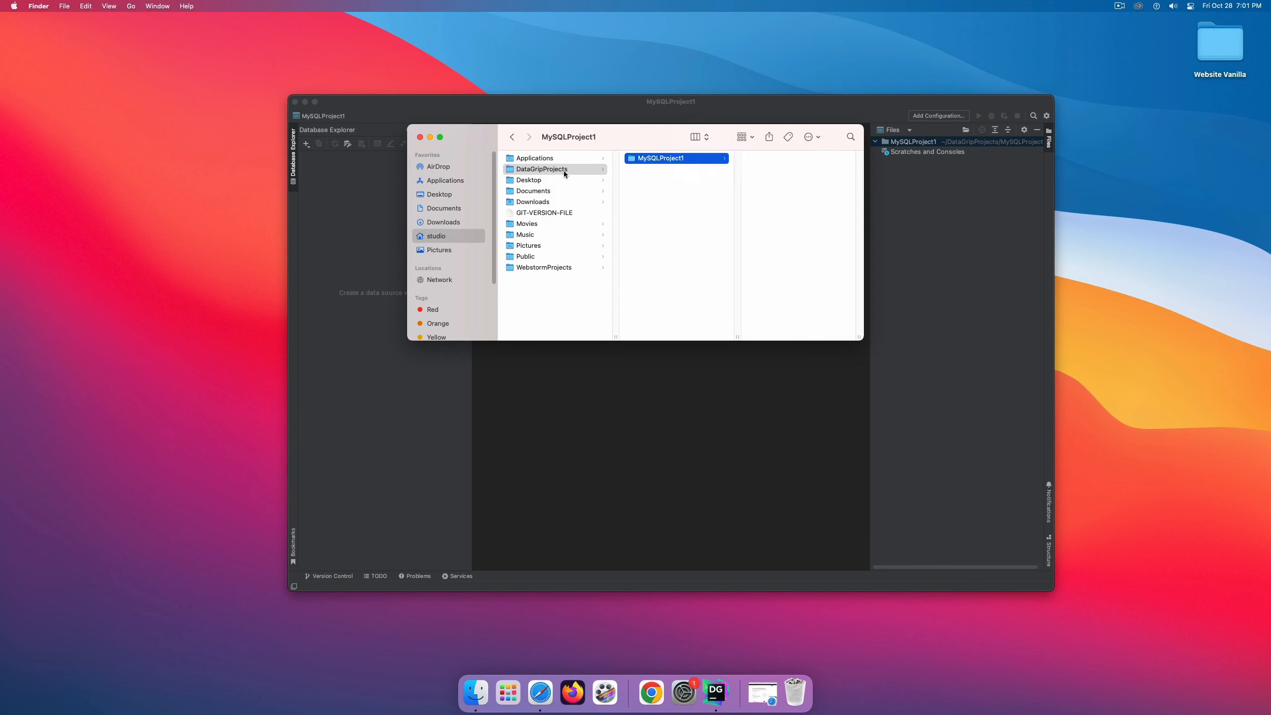
click(564, 173)
click(570, 175)
key(Escape)
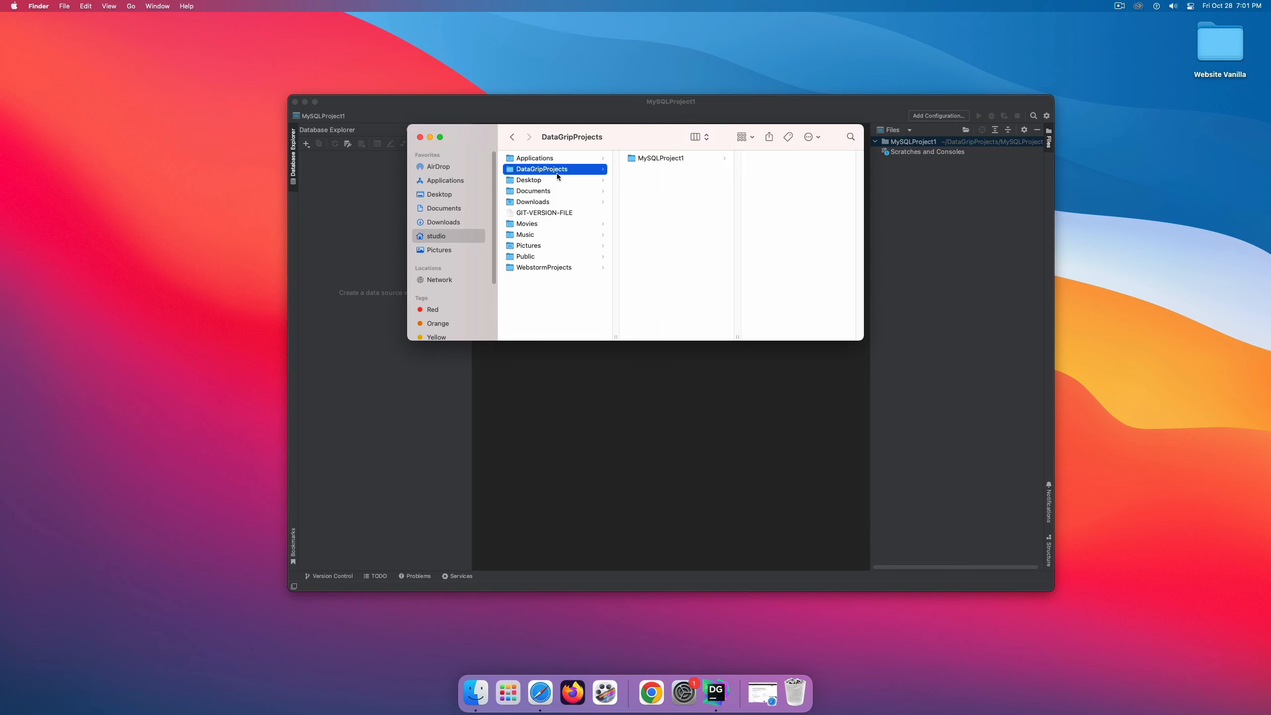
drag(642, 137, 603, 183)
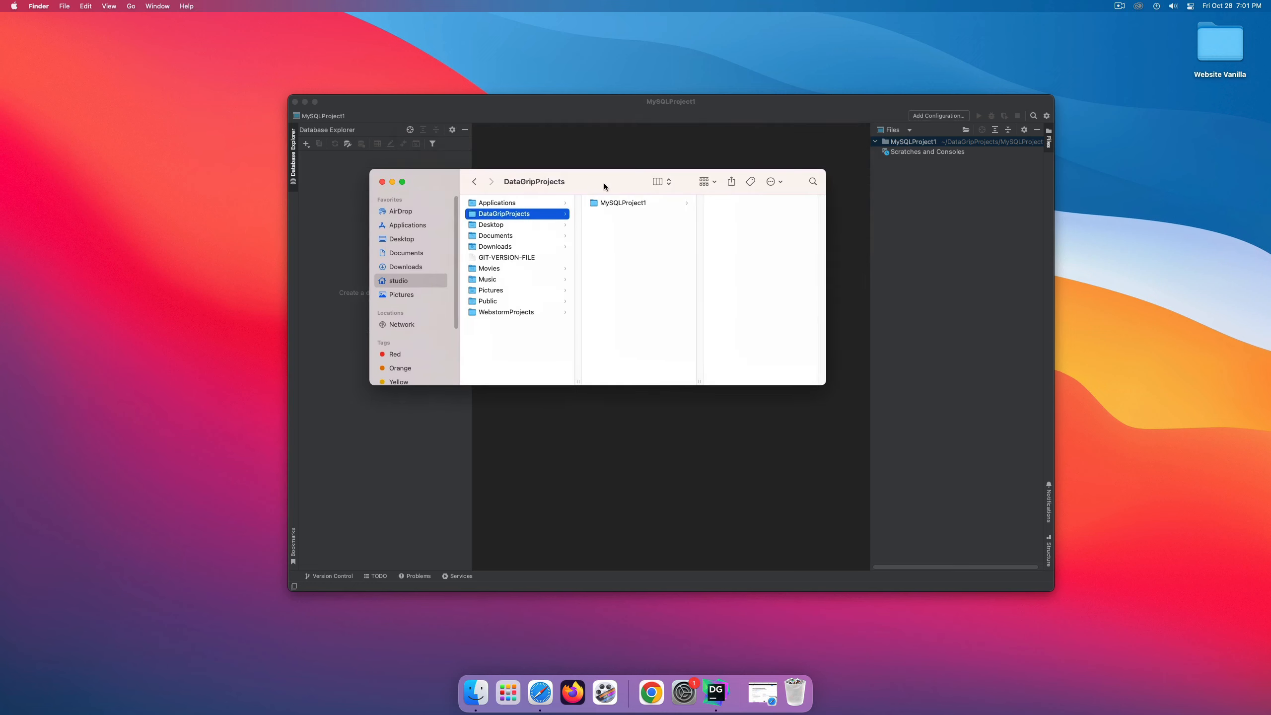
drag(370, 256, 231, 256)
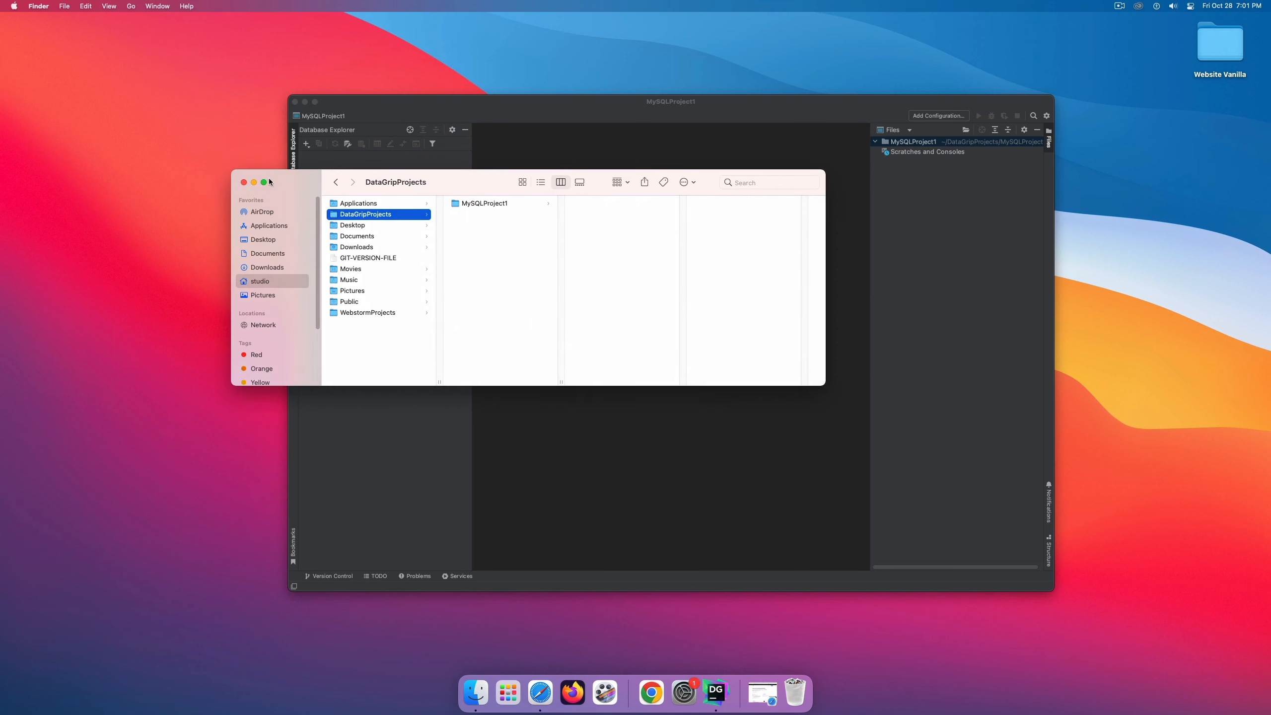
Browse from the home folder into DataGripProjects, close the Finder window and return to DataGrip.
click(269, 283)
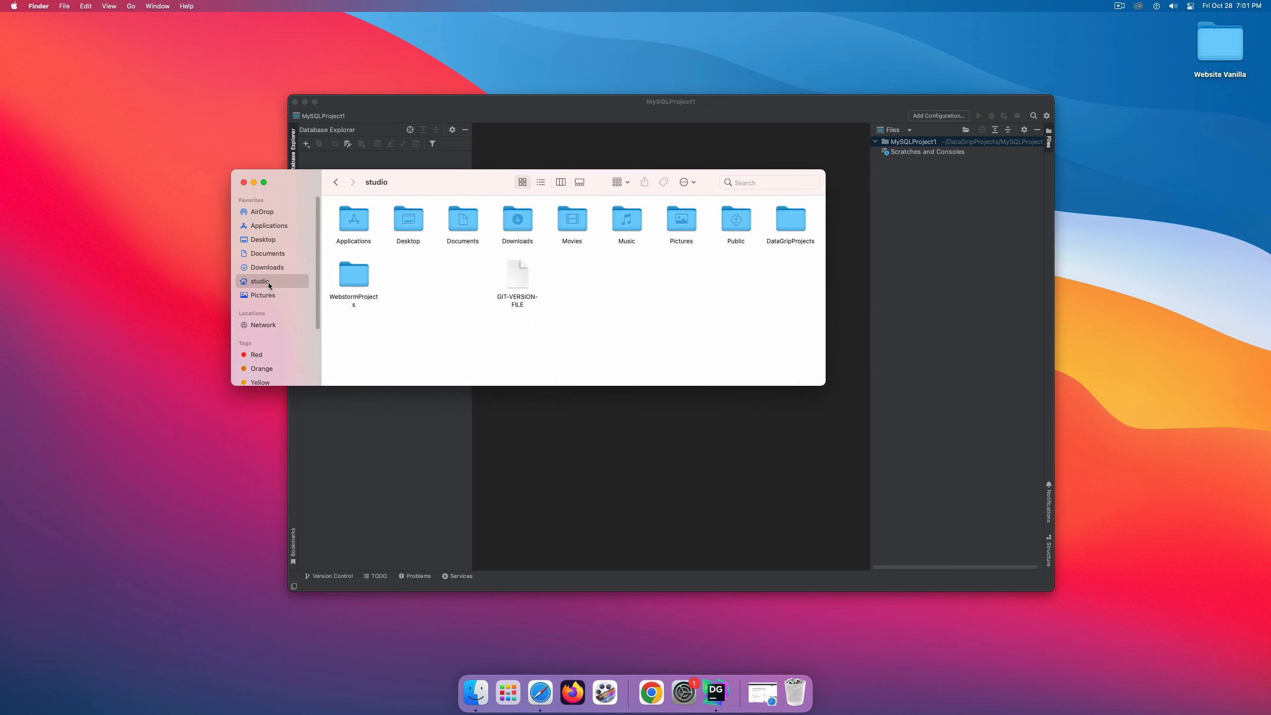
double_click(786, 223)
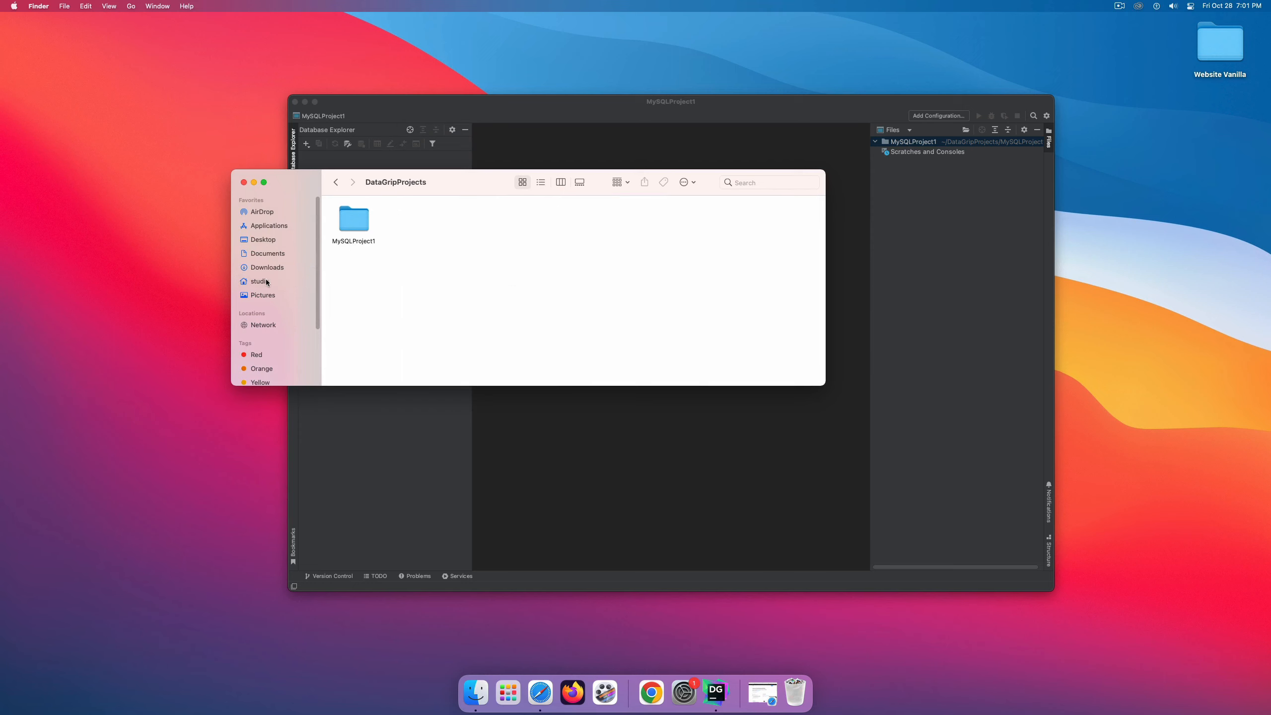
click(244, 183)
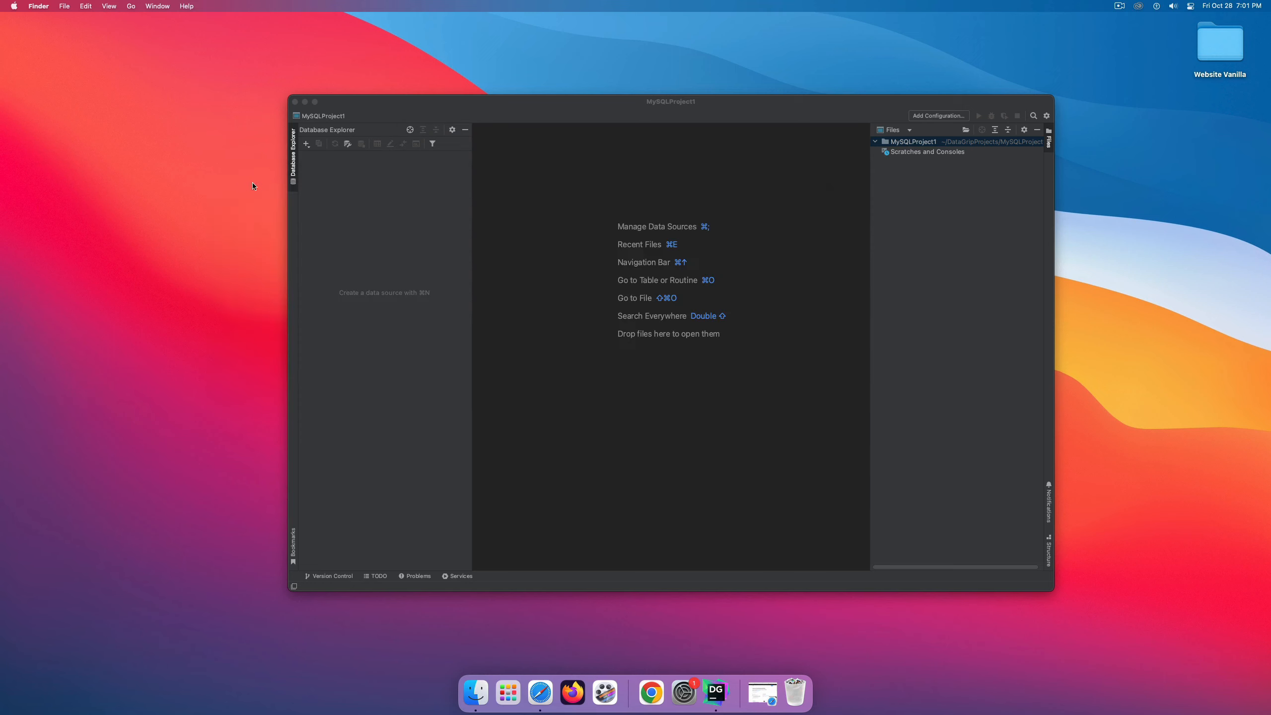
click(758, 189)
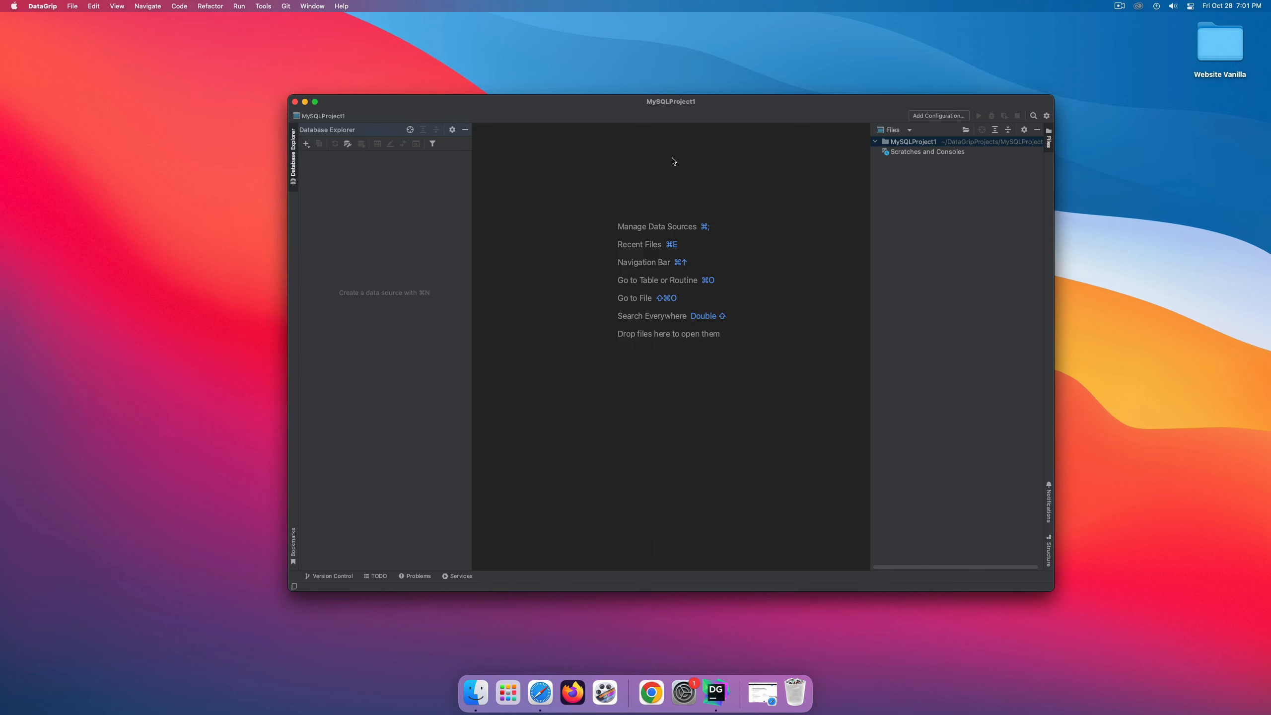
drag(581, 104, 579, 102)
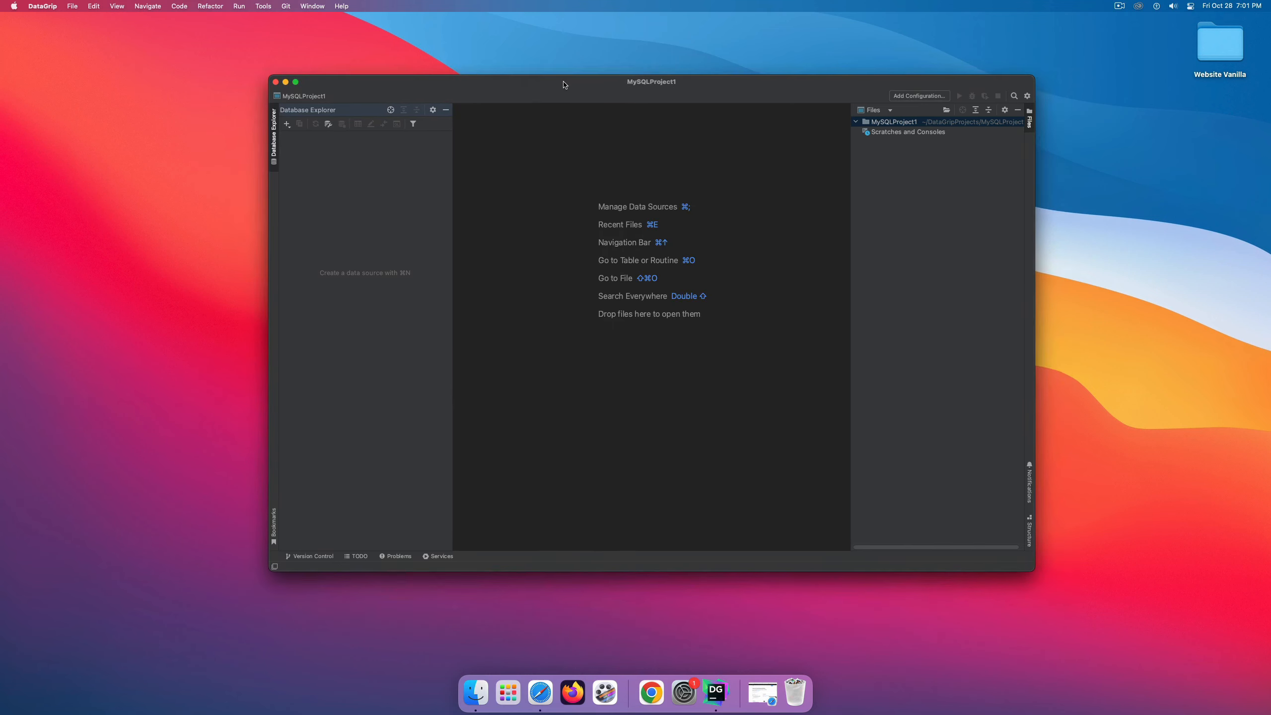
drag(563, 85, 563, 89)
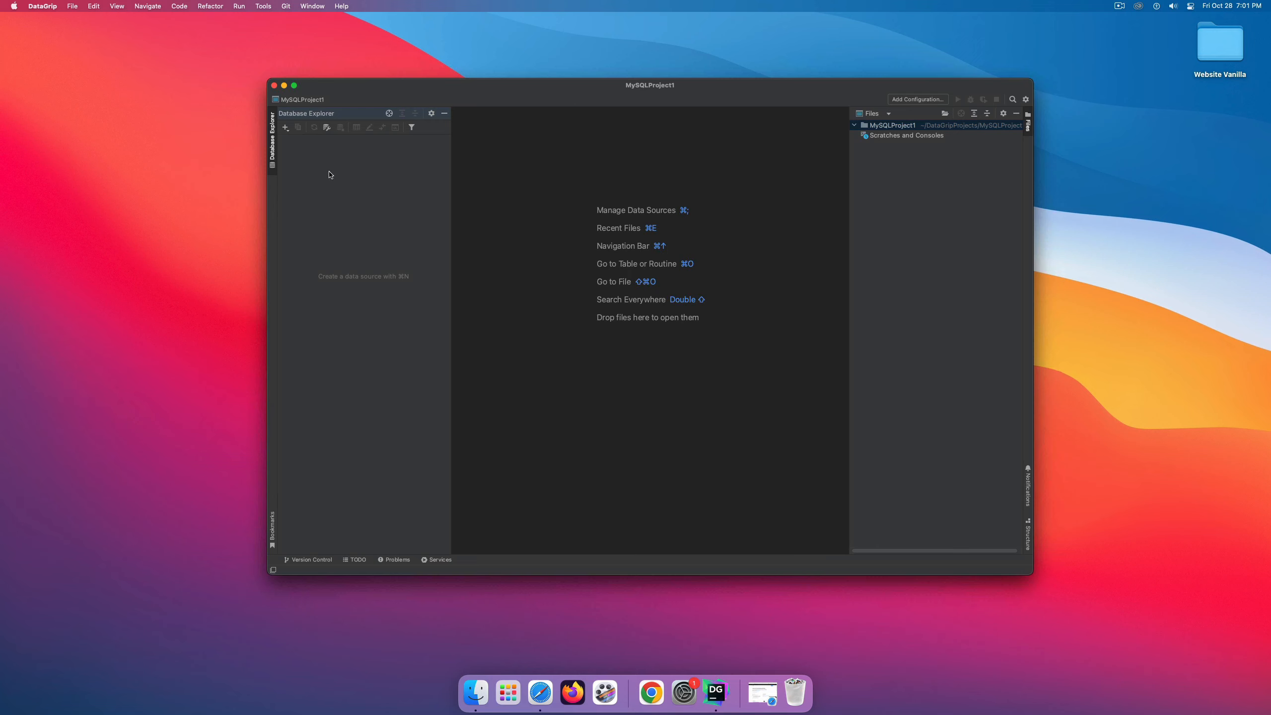
Add a MySQL data source for localhost on port 3306 and download its missing driver files through a connection test.
click(285, 128)
mouse_move(311, 141)
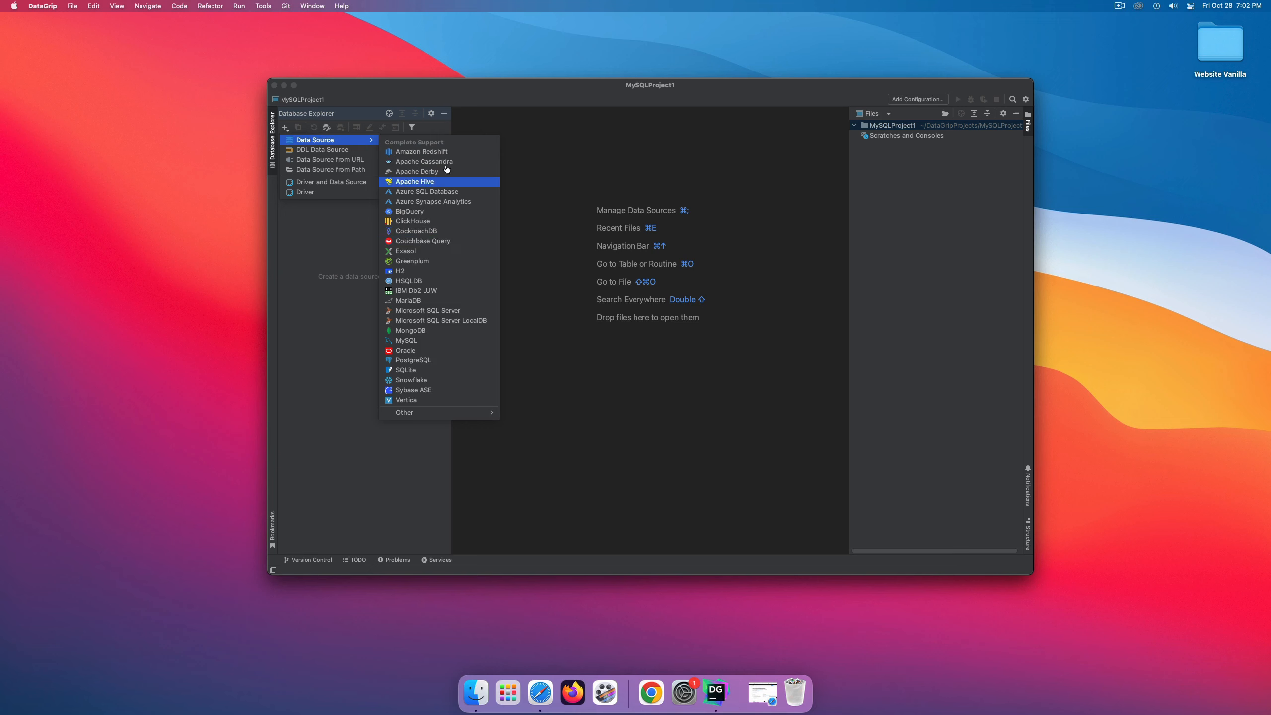
click(424, 341)
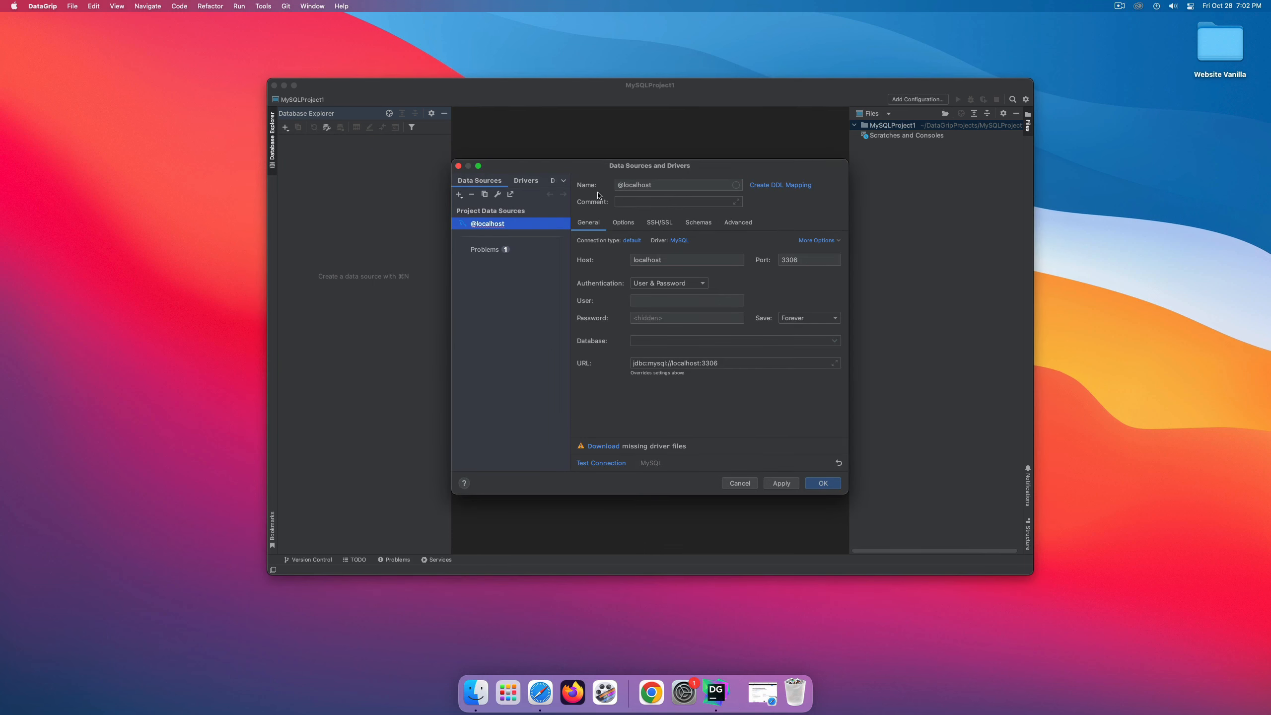
click(668, 188)
click(598, 467)
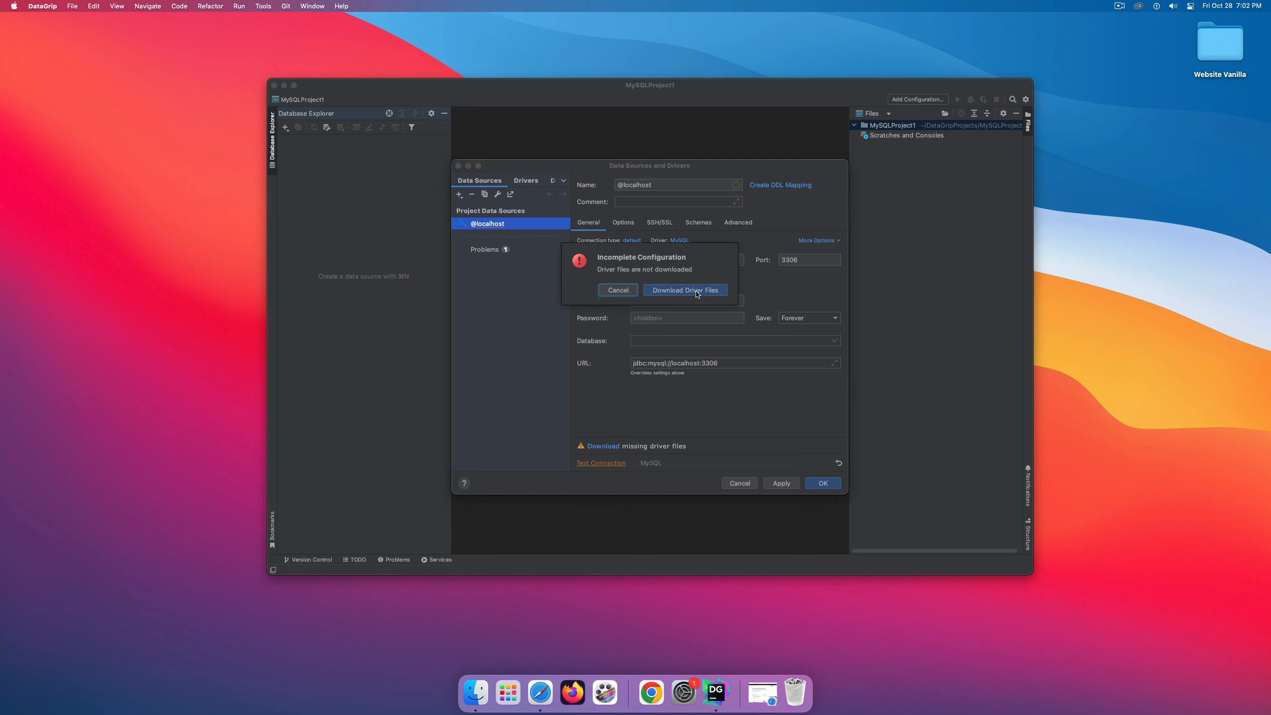
click(698, 293)
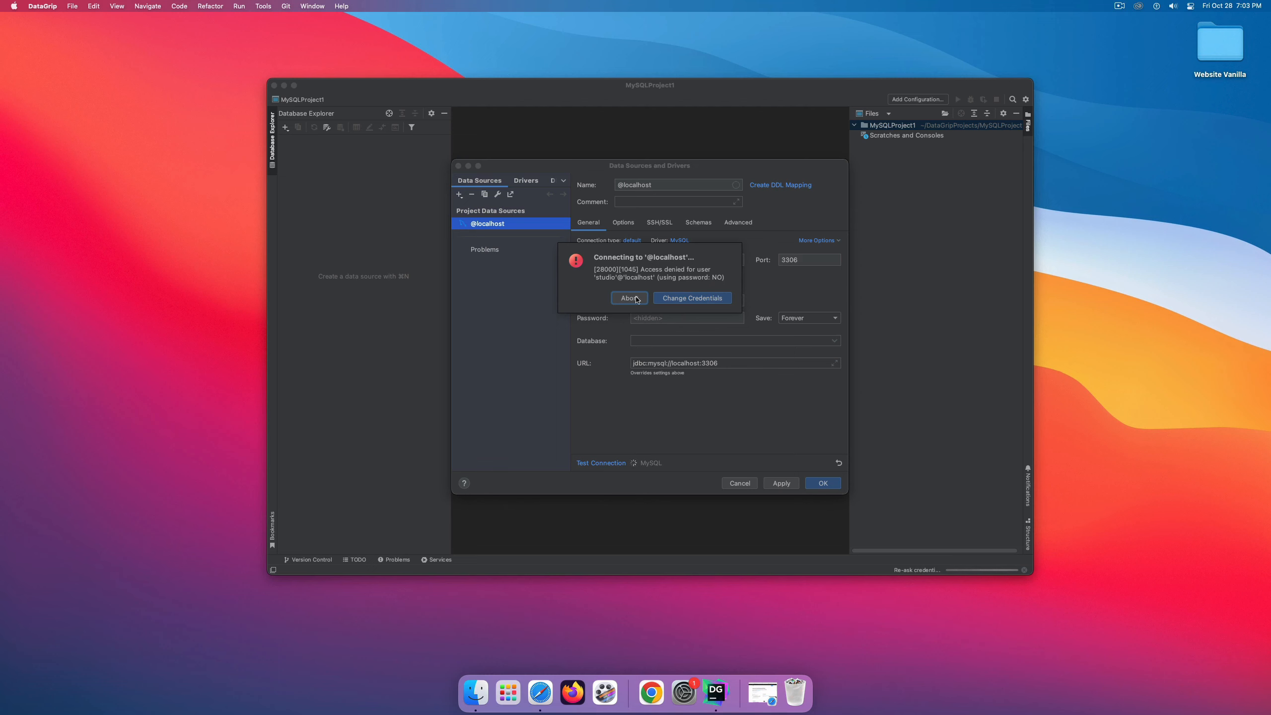
Set the data source's user to root, enter the account password and test the connection.
click(690, 299)
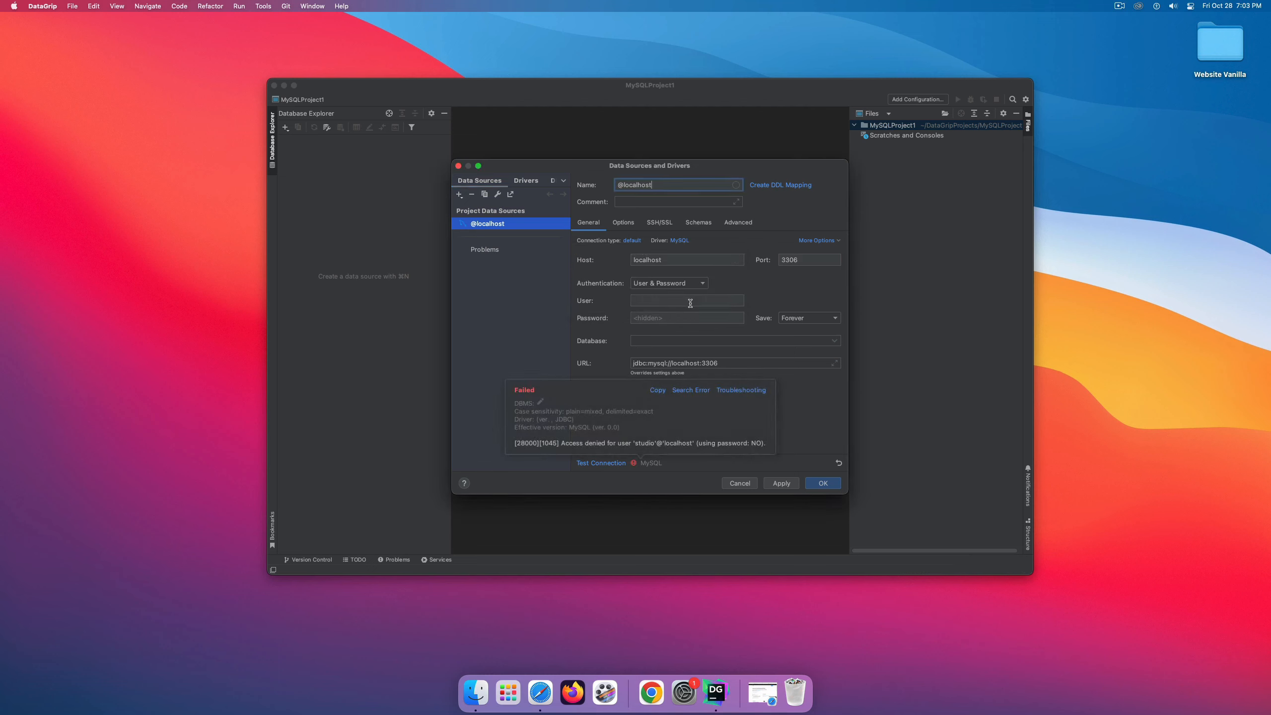
click(690, 301)
text(r)
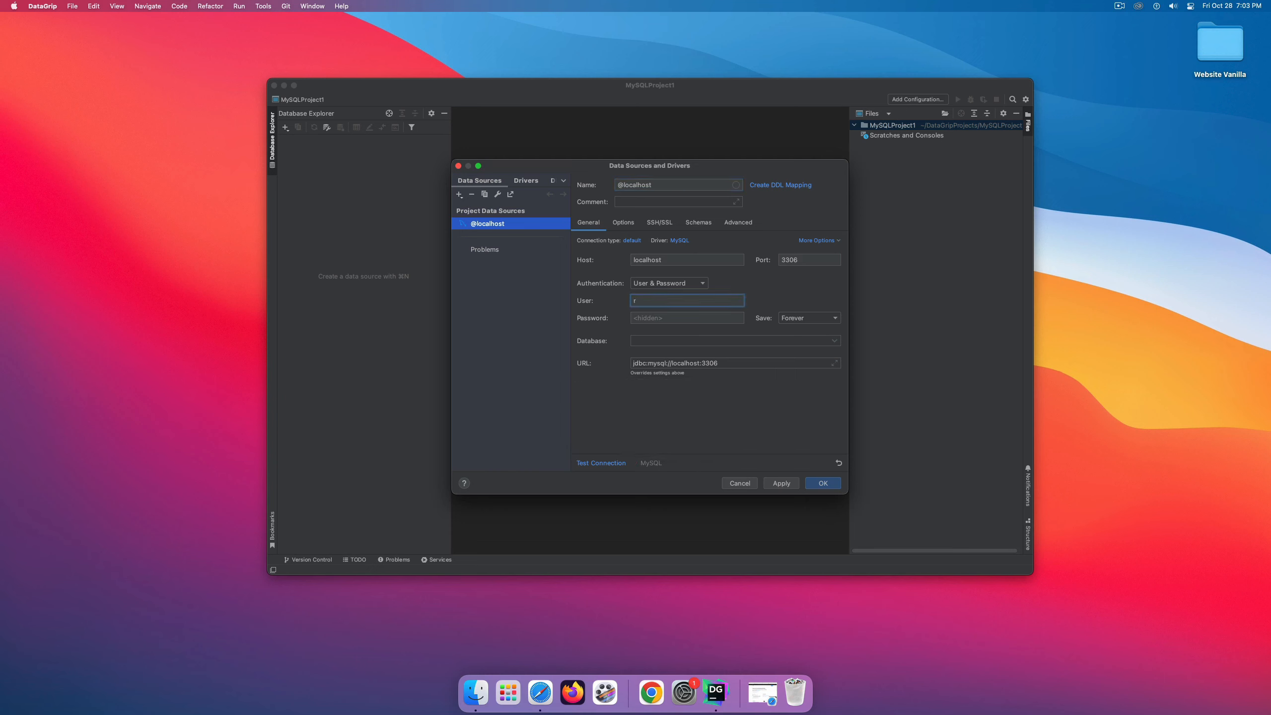
text(oot)
click(666, 319)
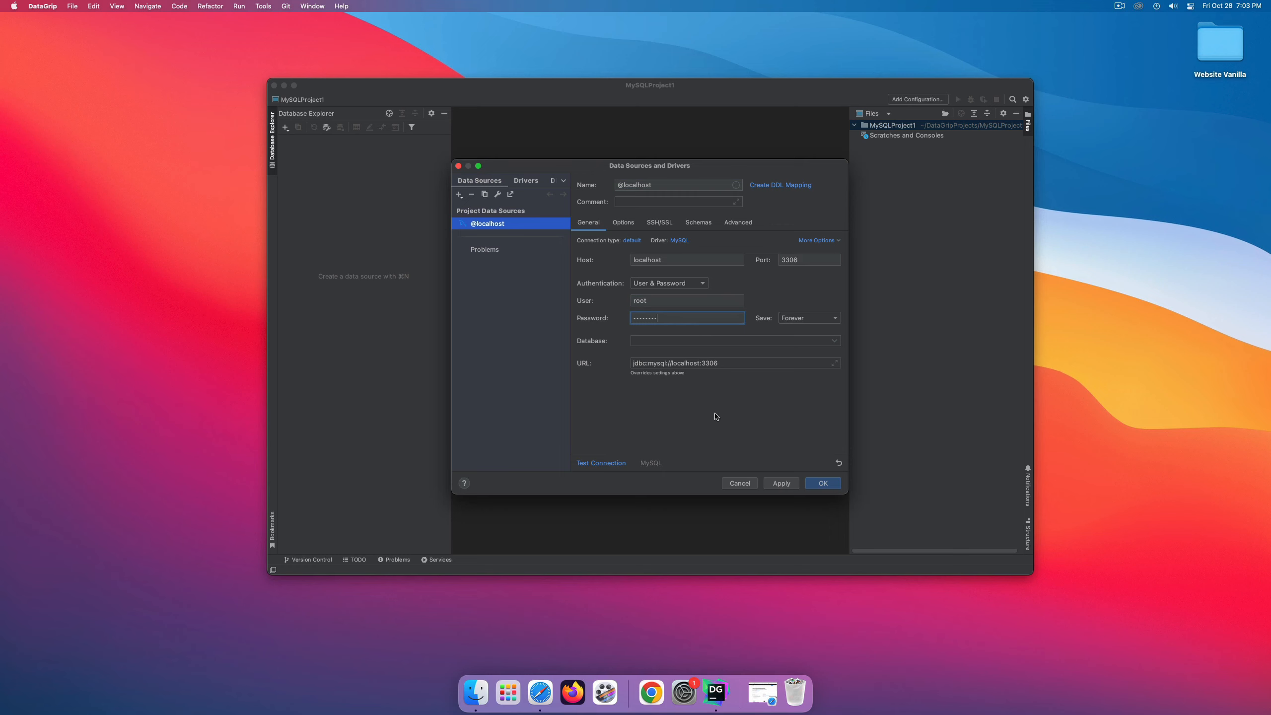
click(600, 463)
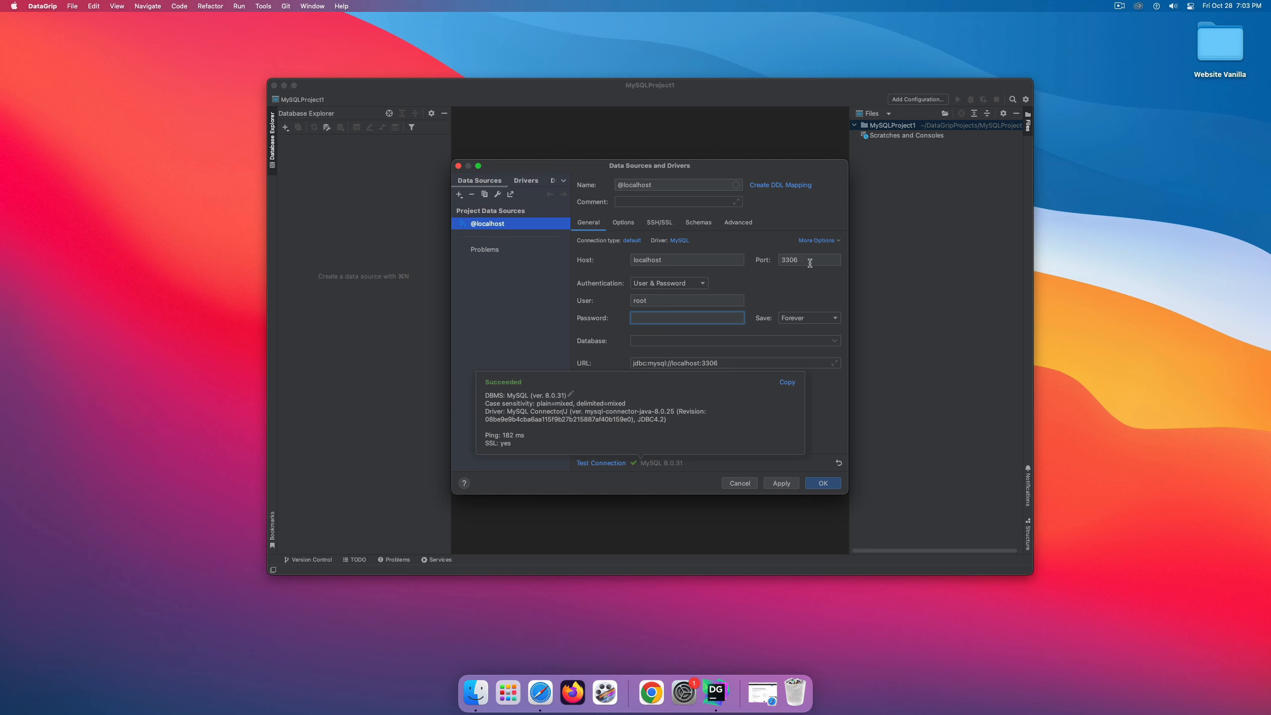
Try the connection test with the port set to 3308.
click(838, 404)
click(828, 258)
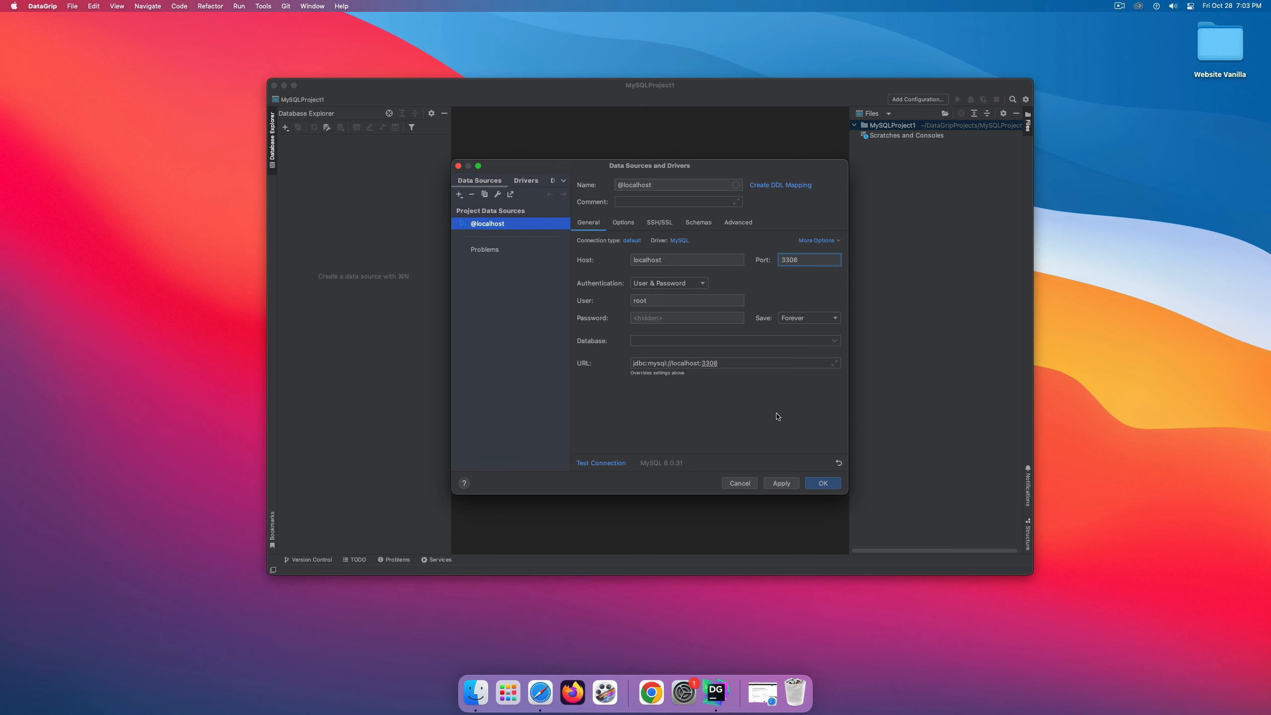
click(602, 464)
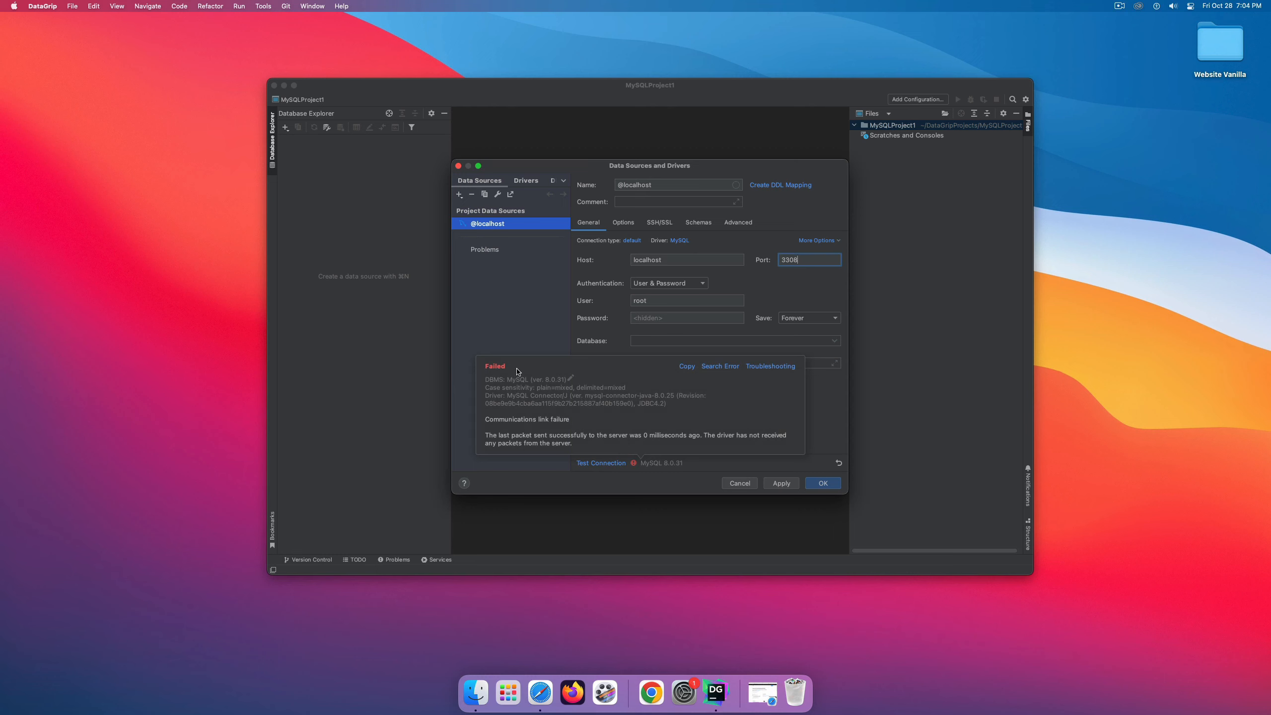
Set the port to 3306, test the connection again and save the data source.
click(825, 399)
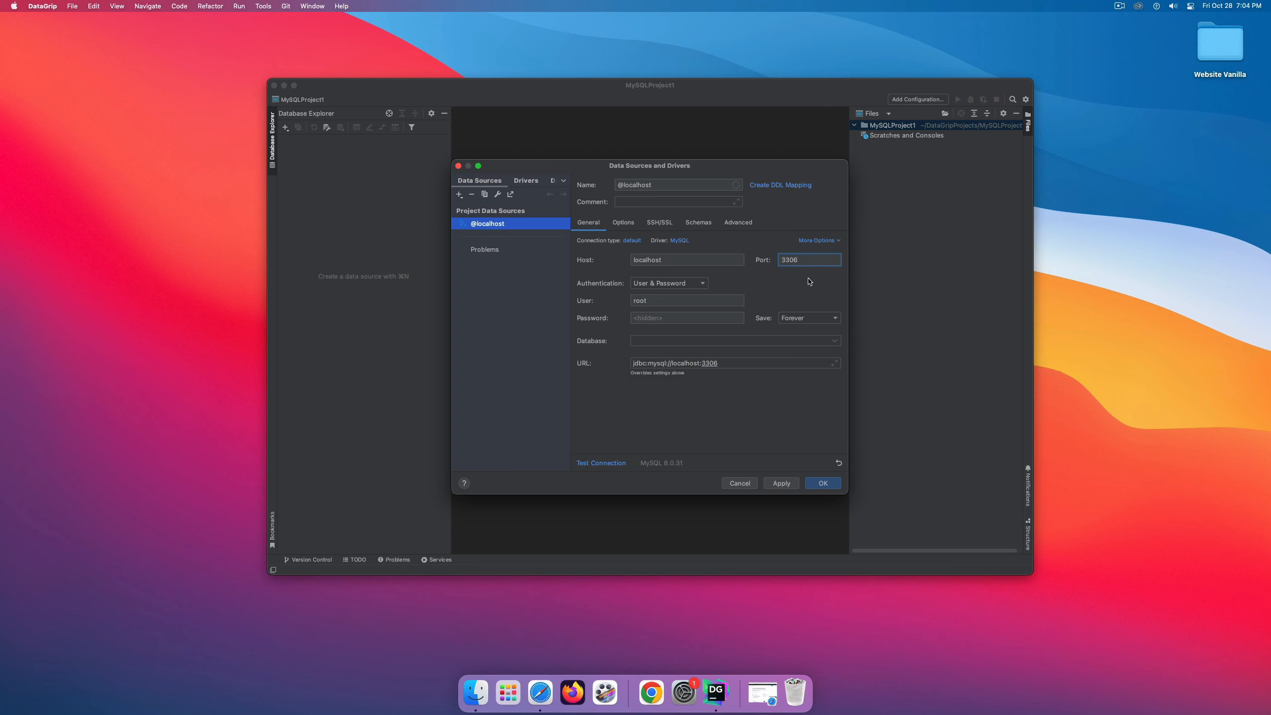
click(611, 464)
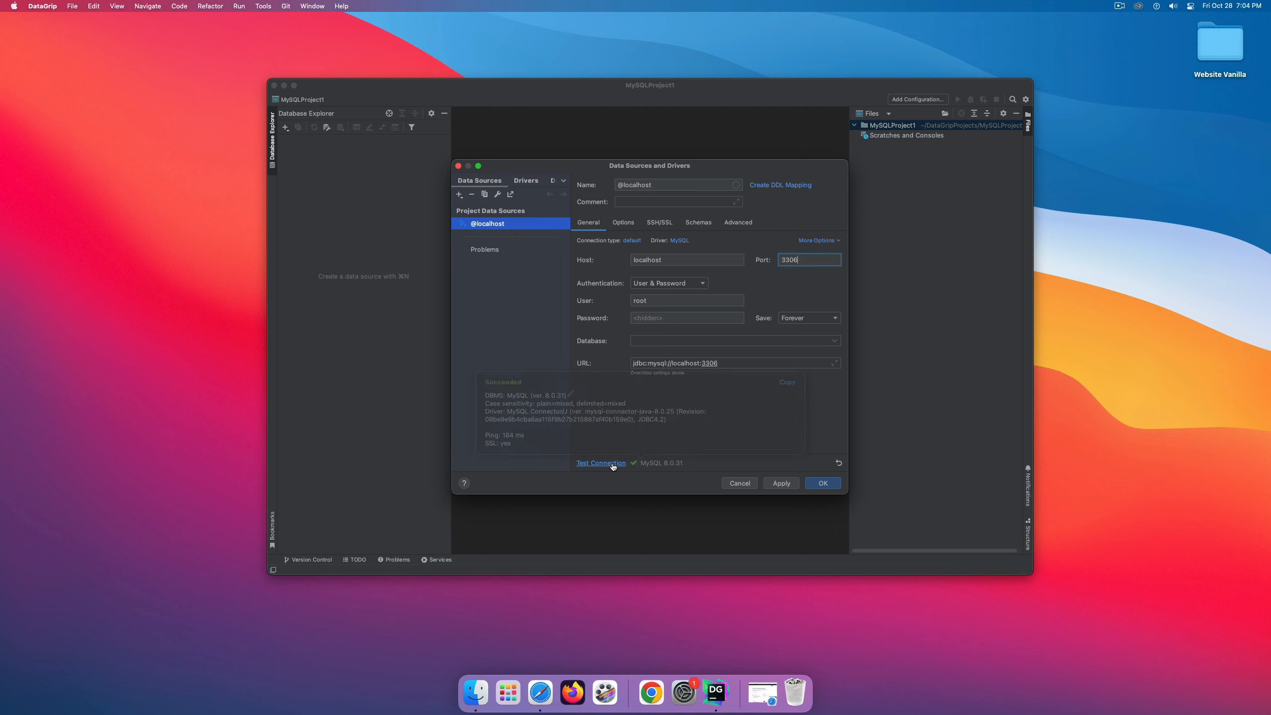
click(826, 410)
click(828, 485)
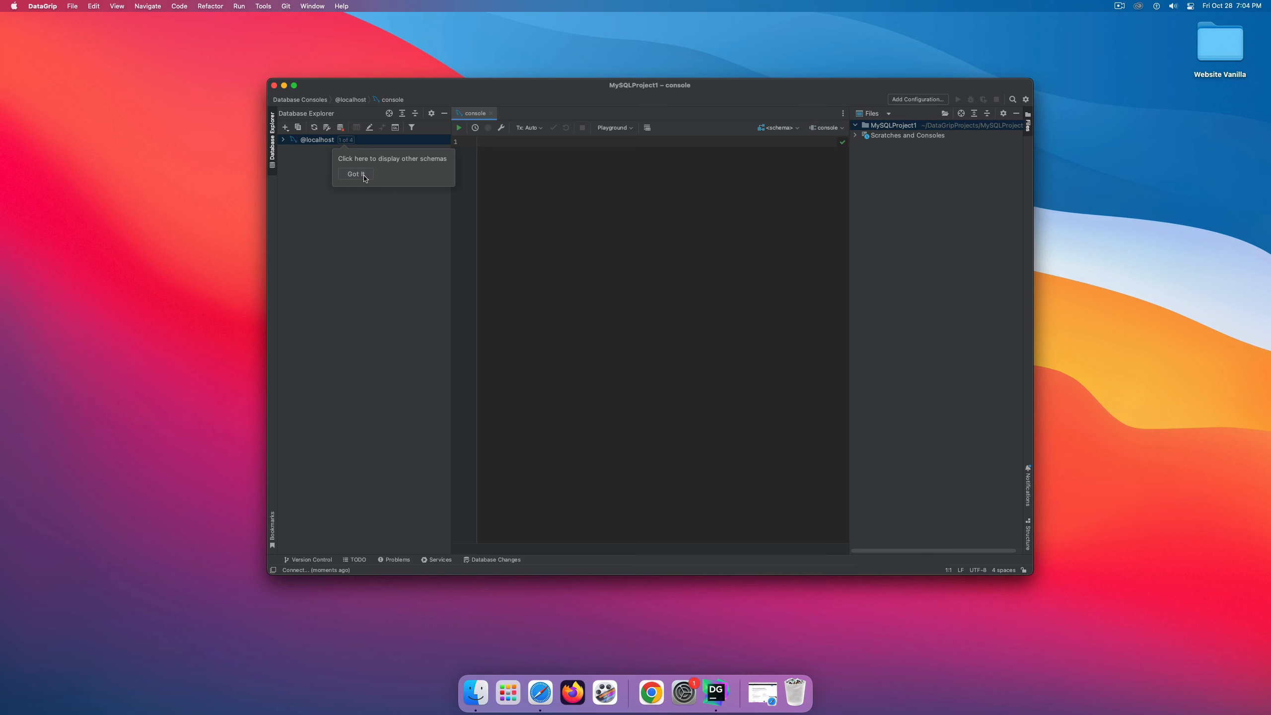
click(363, 176)
click(283, 144)
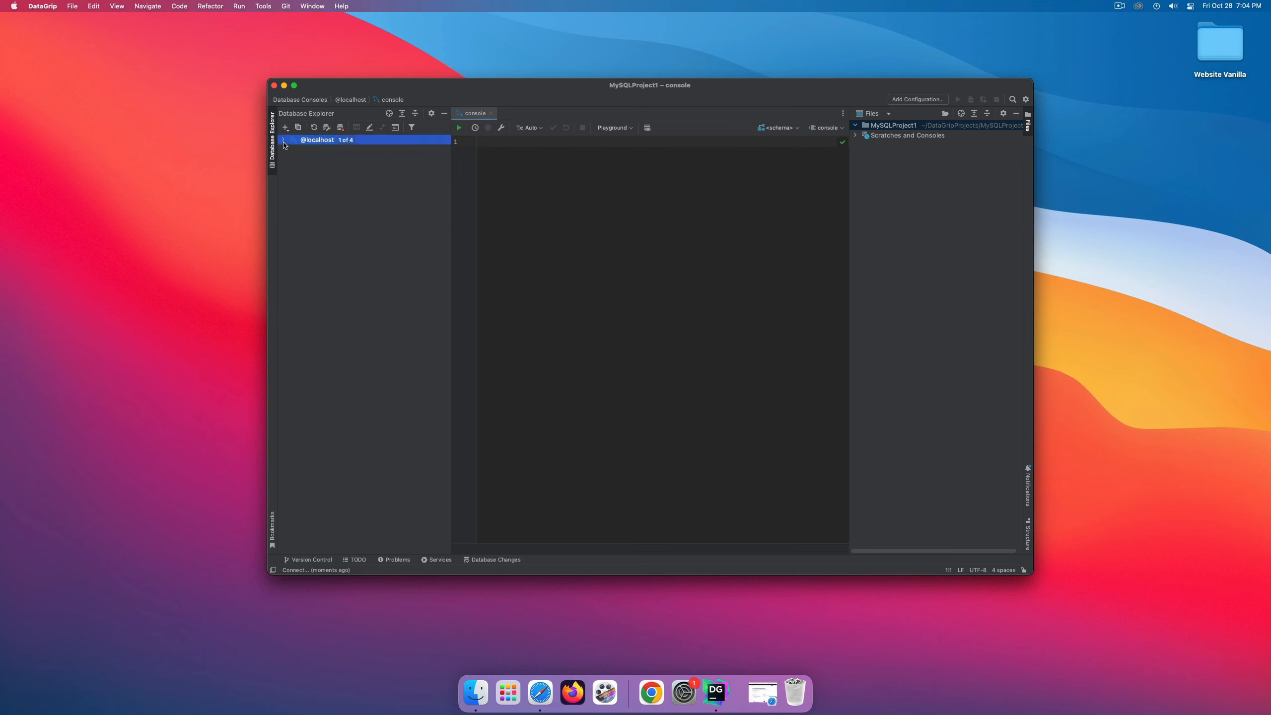
click(282, 140)
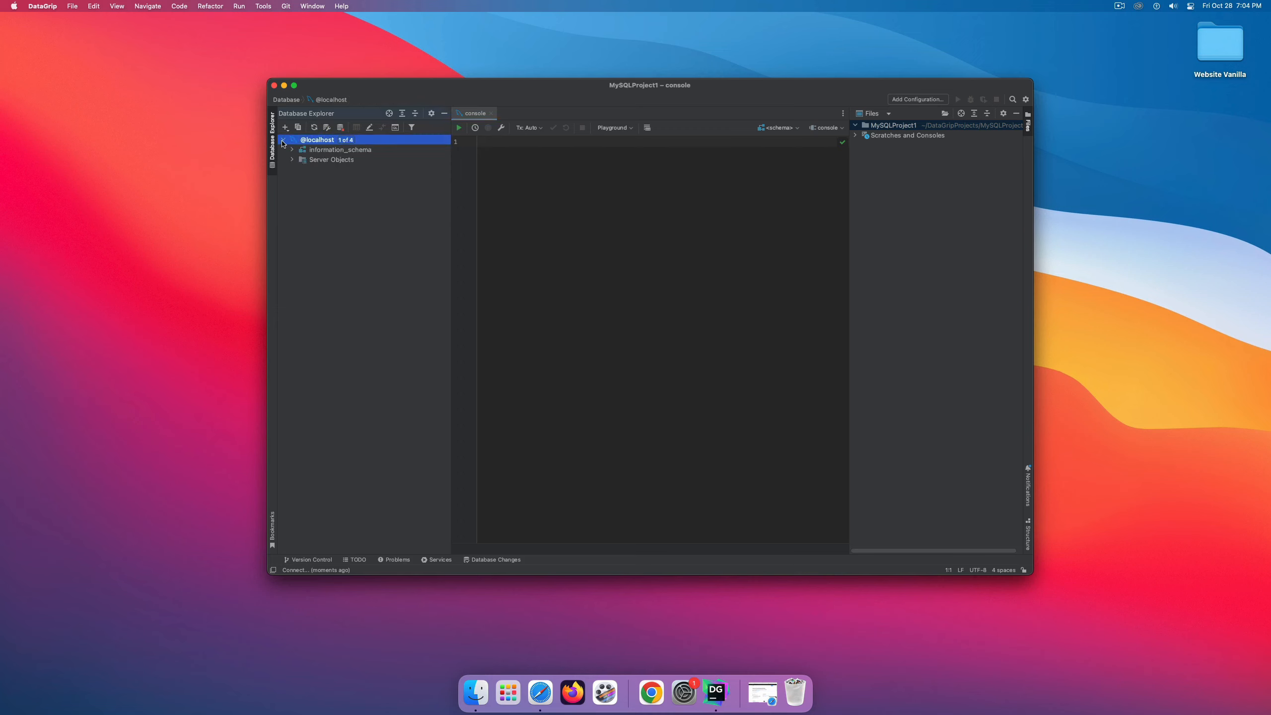
click(292, 150)
click(295, 163)
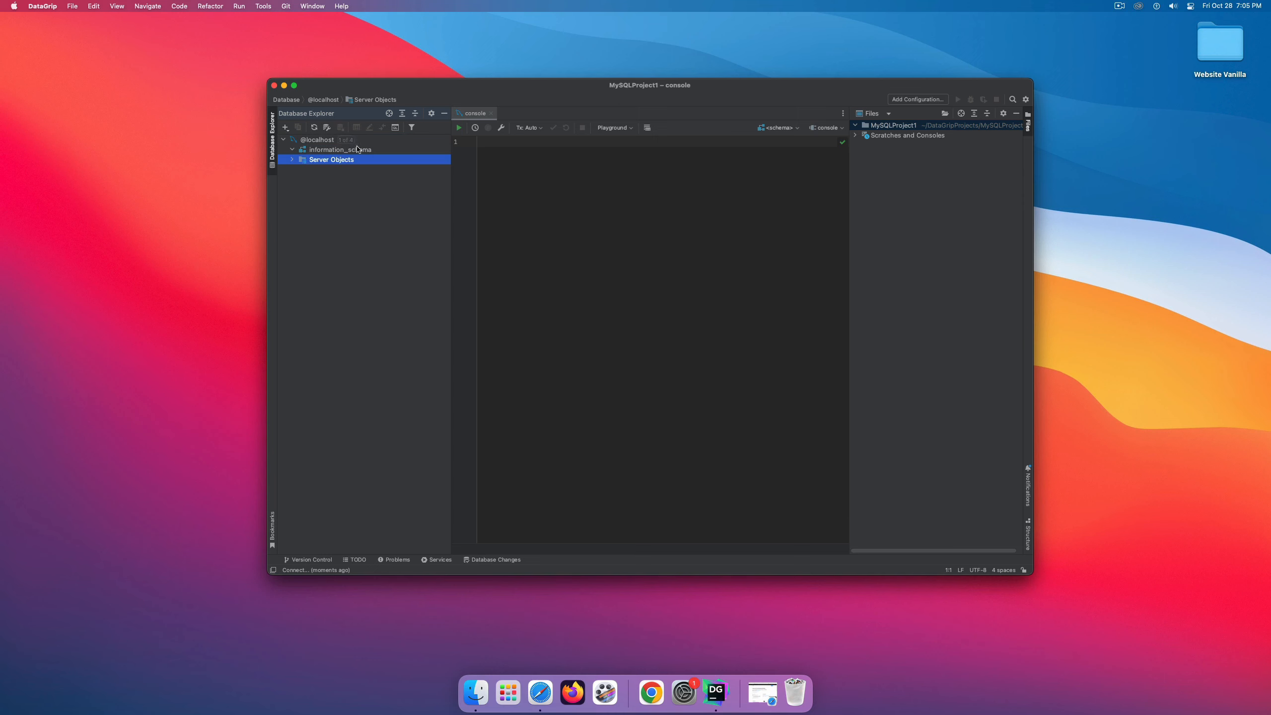
click(345, 139)
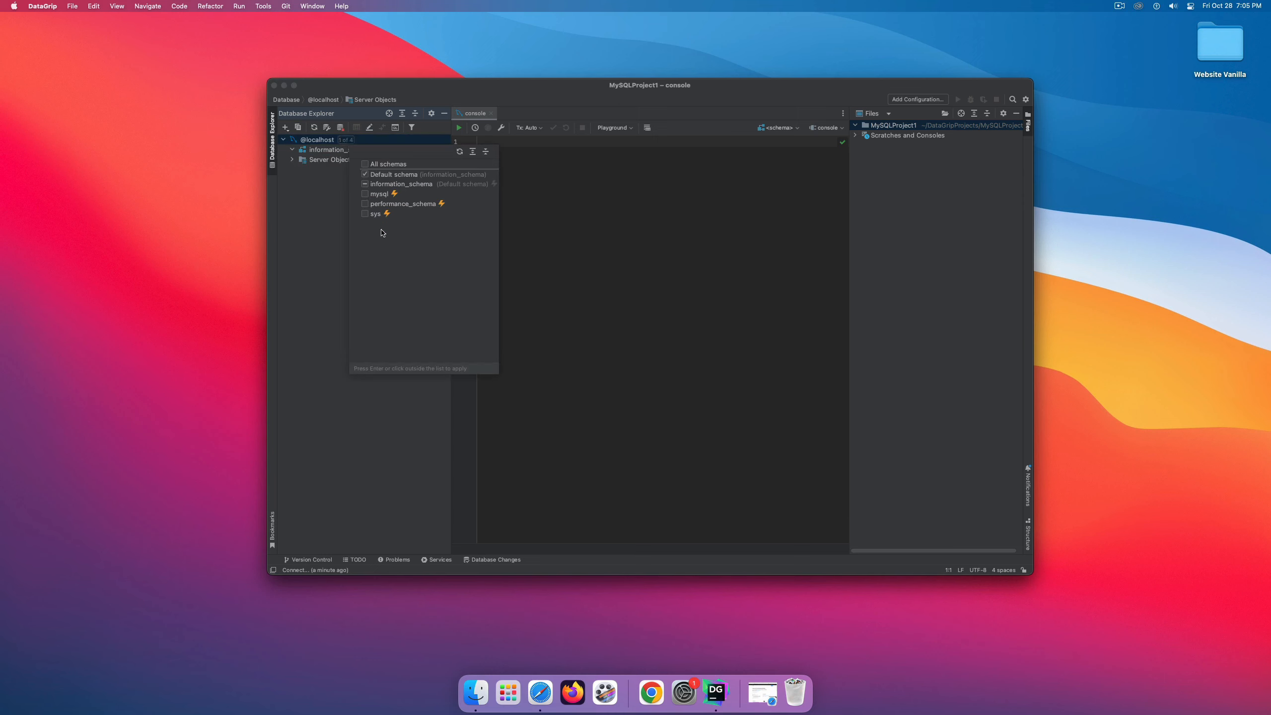
click(321, 207)
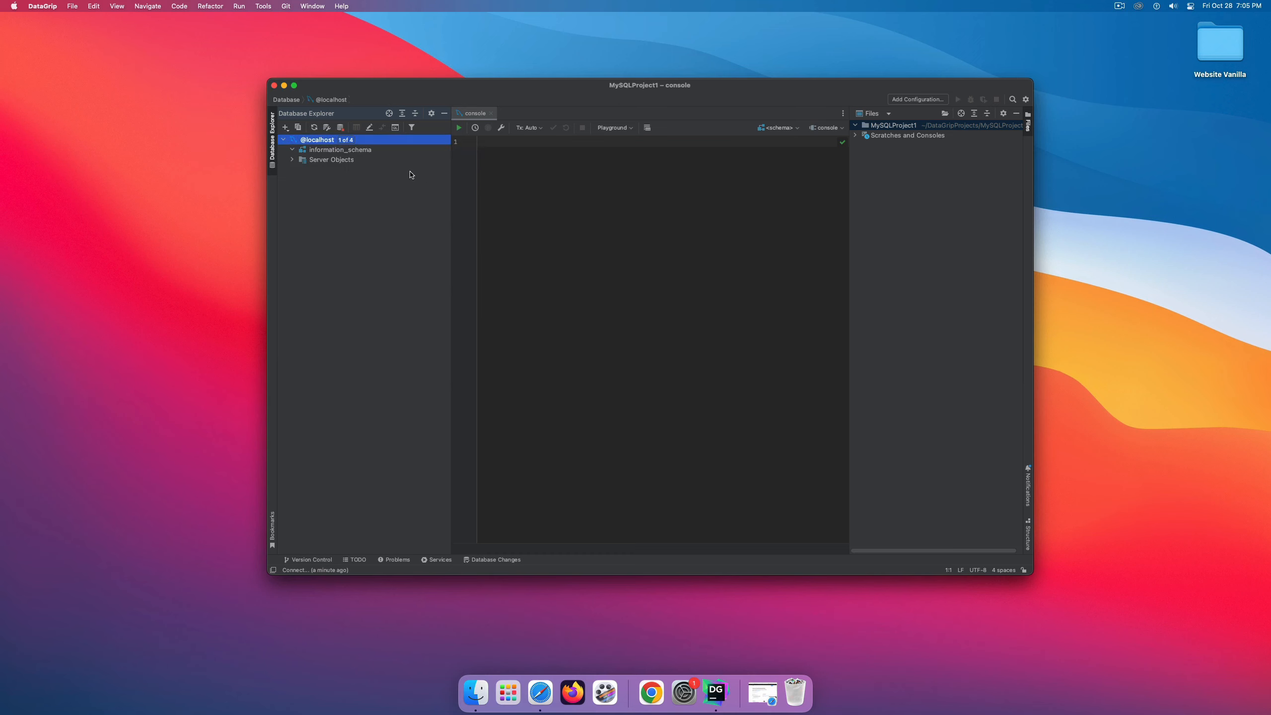
right_click(370, 145)
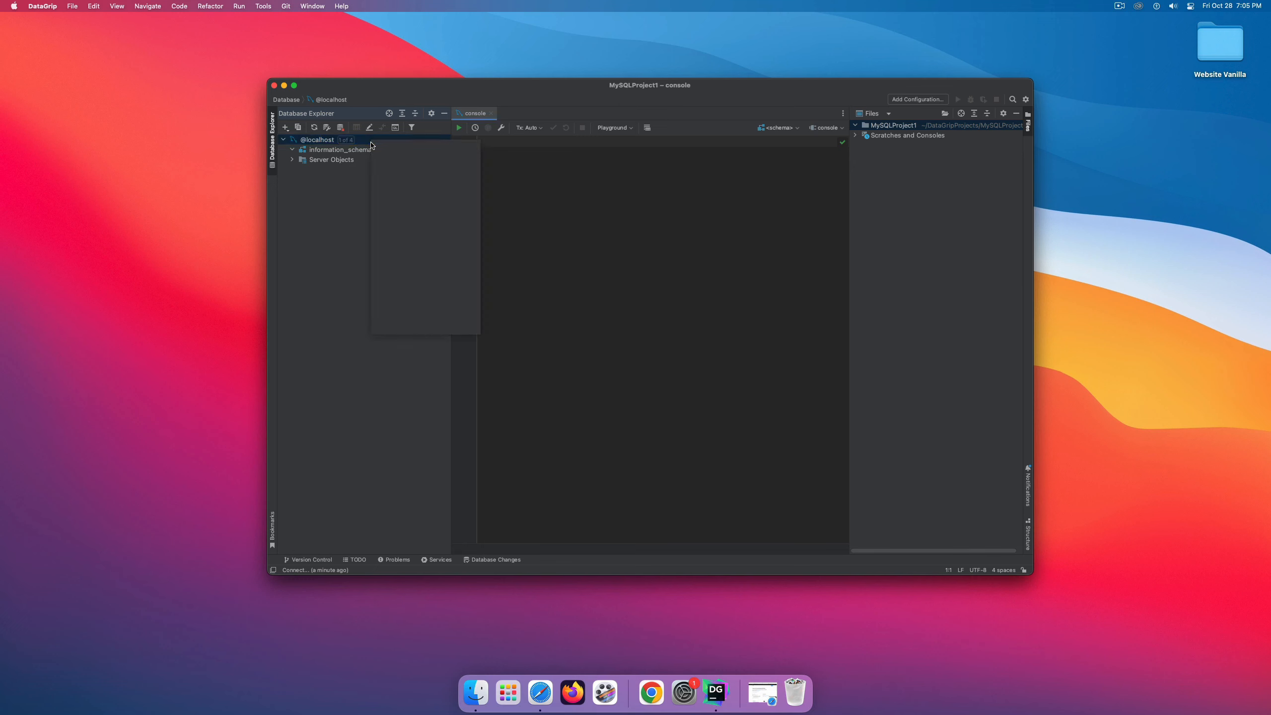
mouse_move(398, 165)
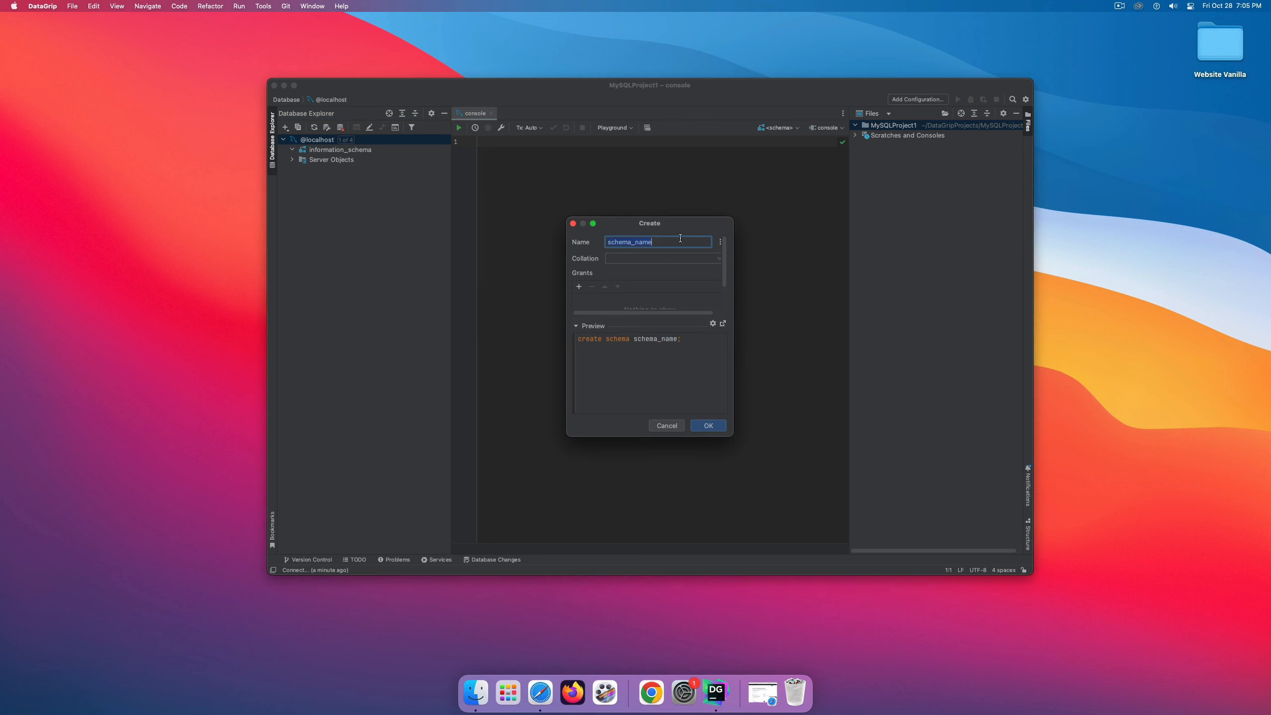
click(668, 425)
click(730, 335)
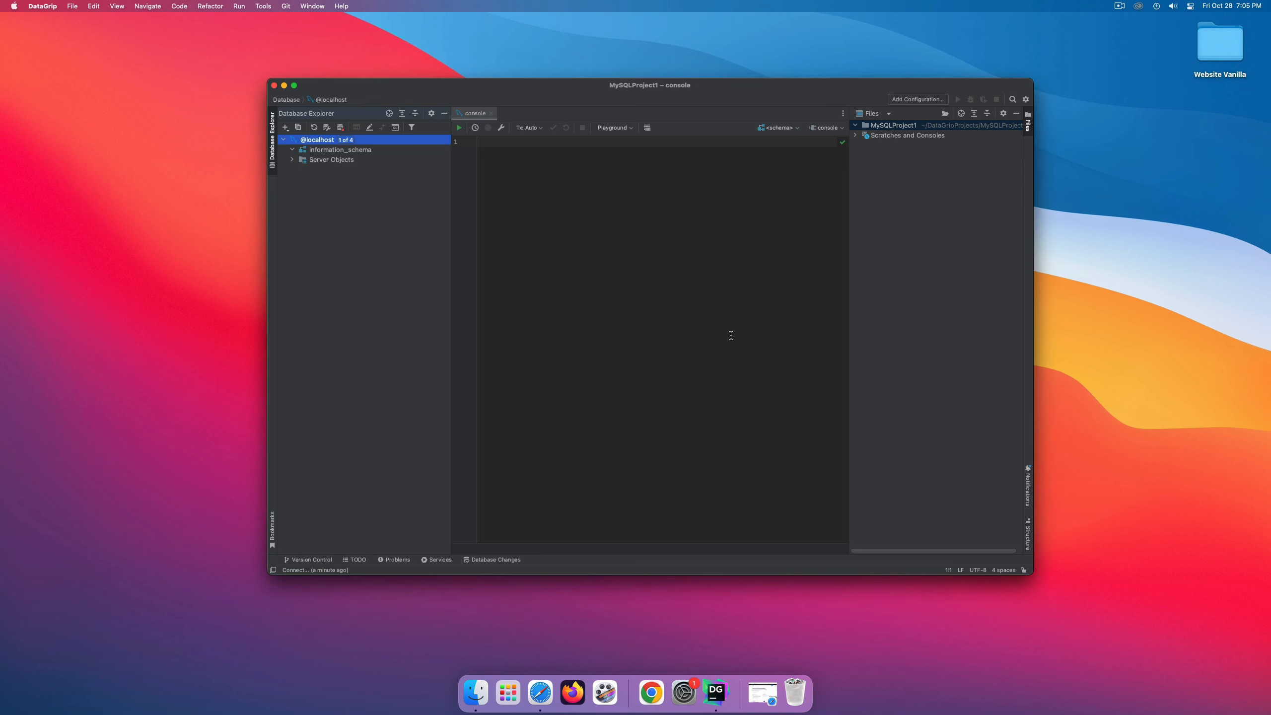
click(676, 356)
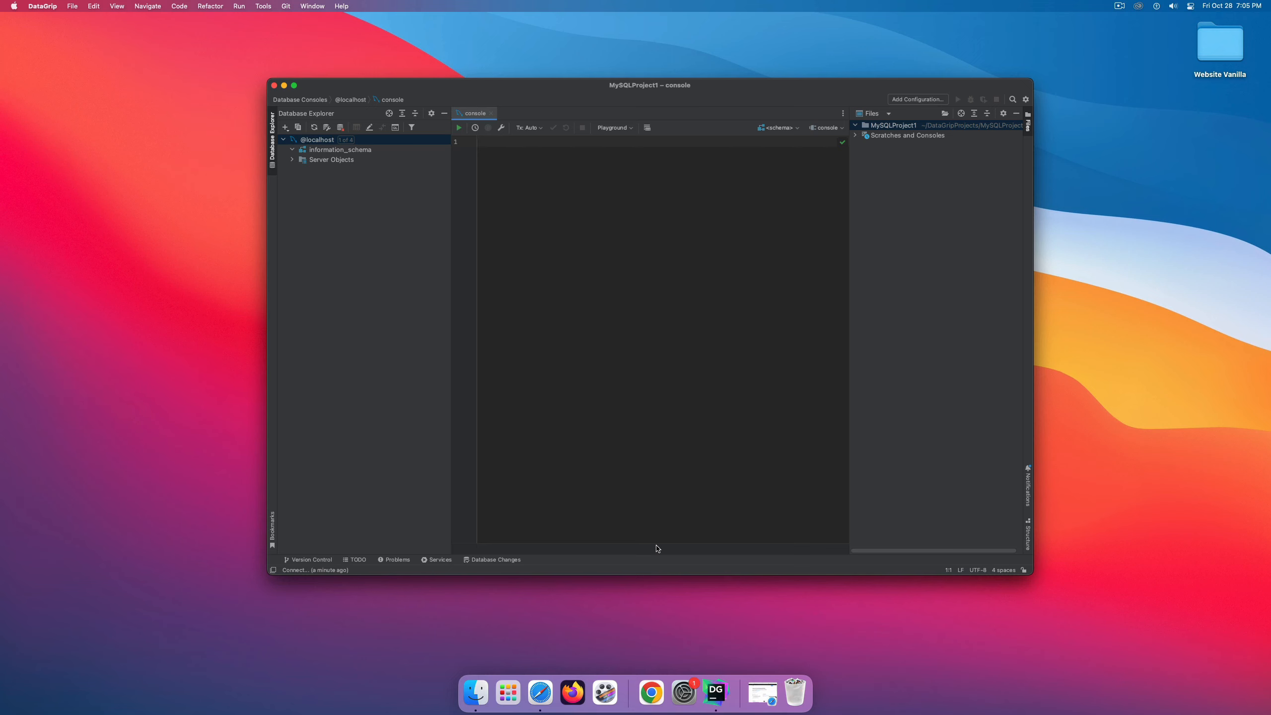
drag(588, 96, 567, 91)
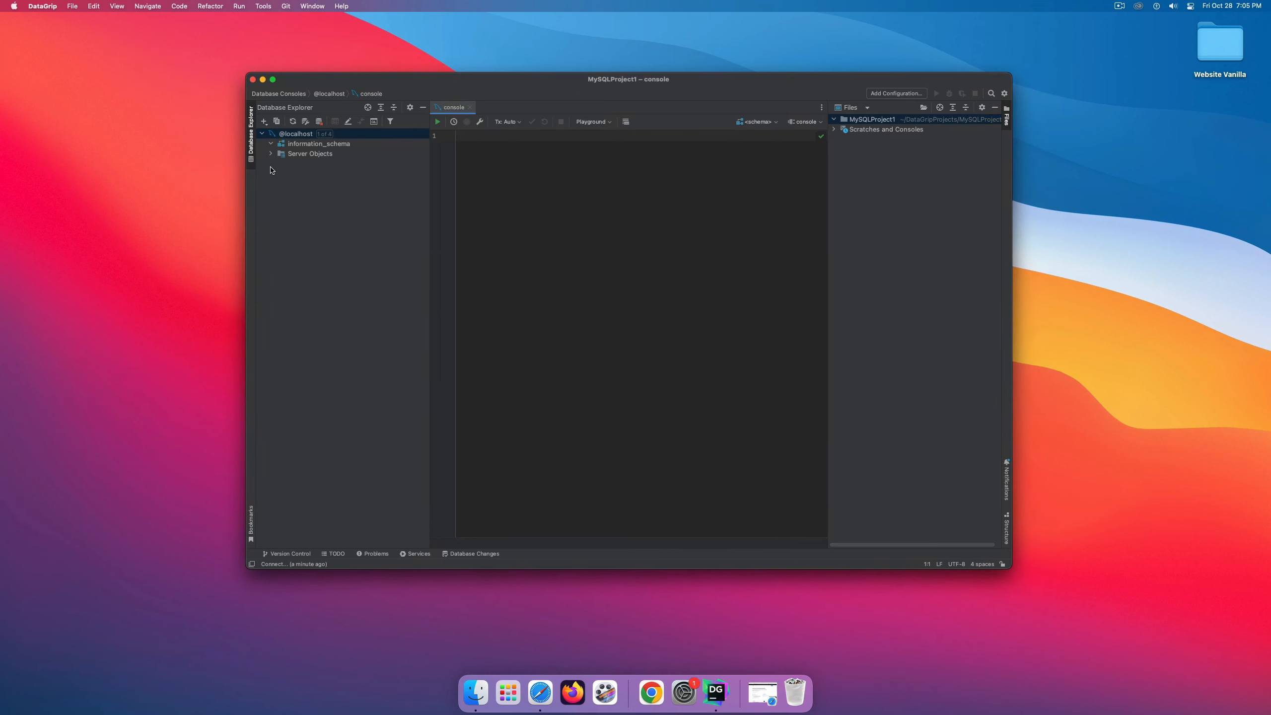
click(273, 145)
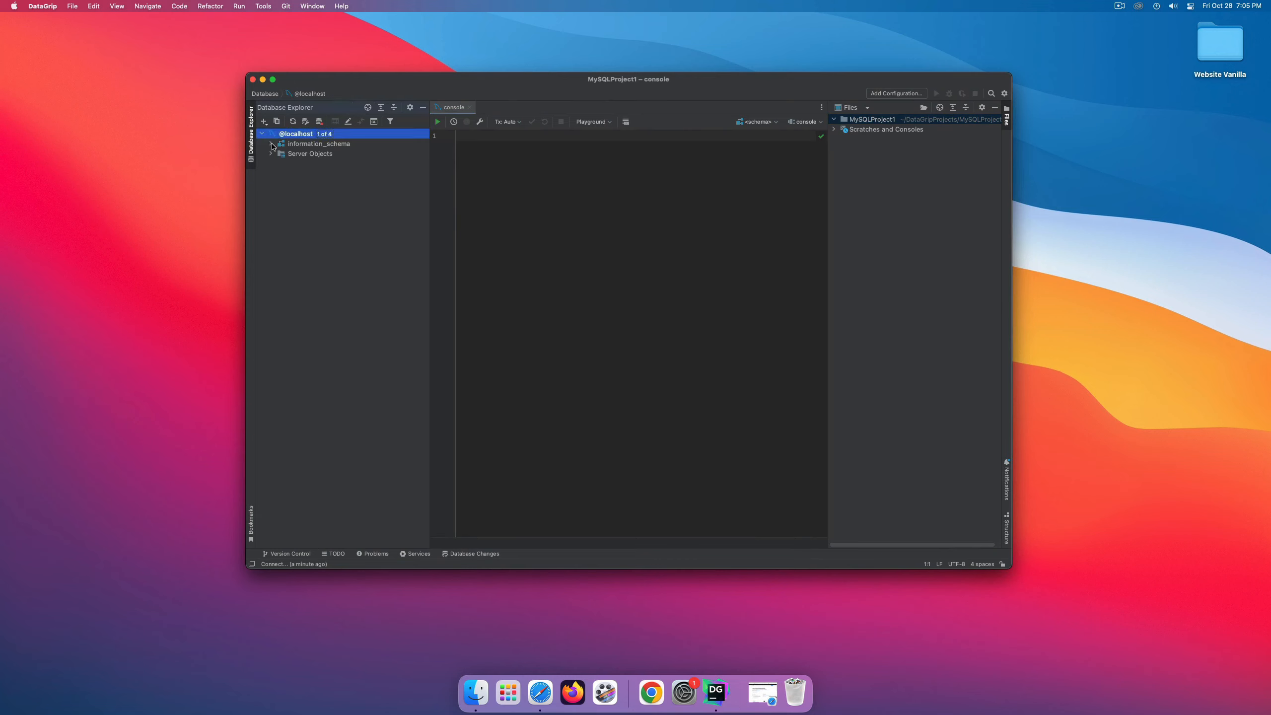
click(261, 134)
click(531, 202)
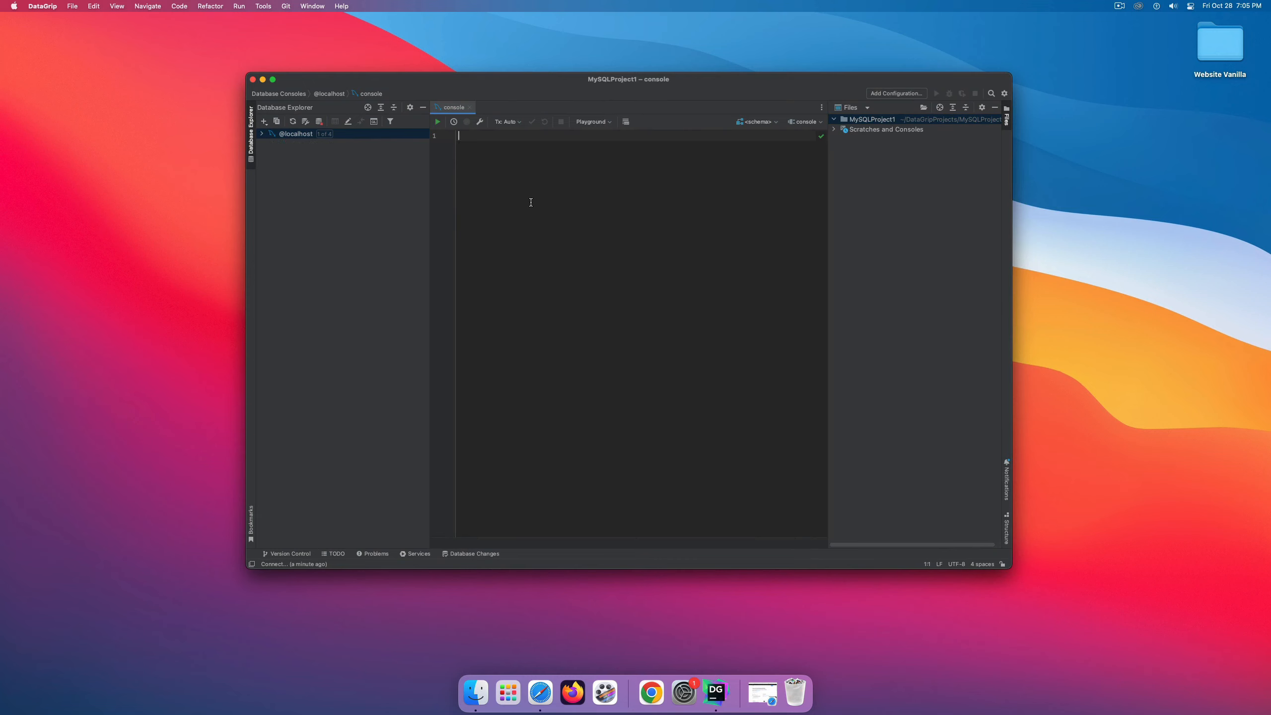